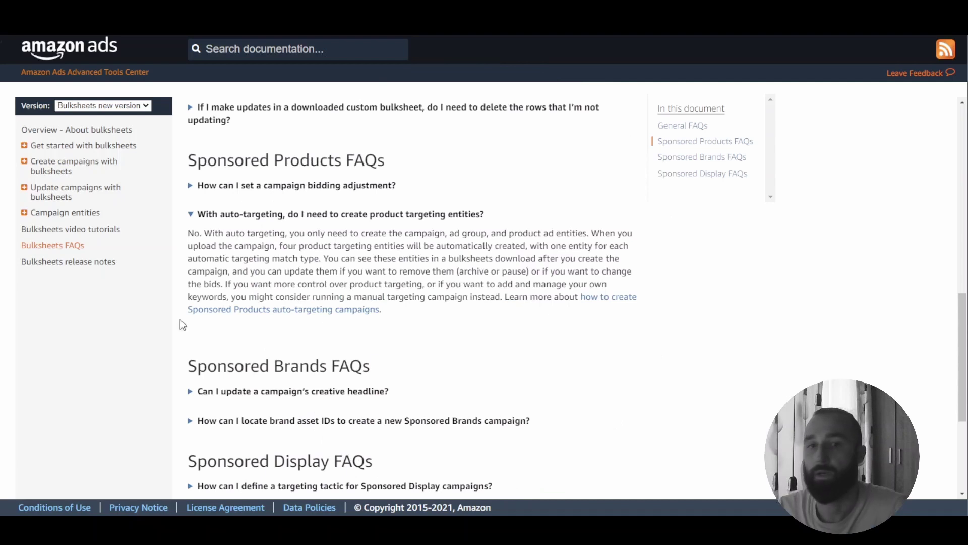
Keep the campaign state enabled and name the campaign Auto-Christmas.
{"action": "left_click_drag", "start_coordinate": [193, 233], "coordinate": [533, 233]}
{"action": "left_click", "coordinate": [562, 244]}
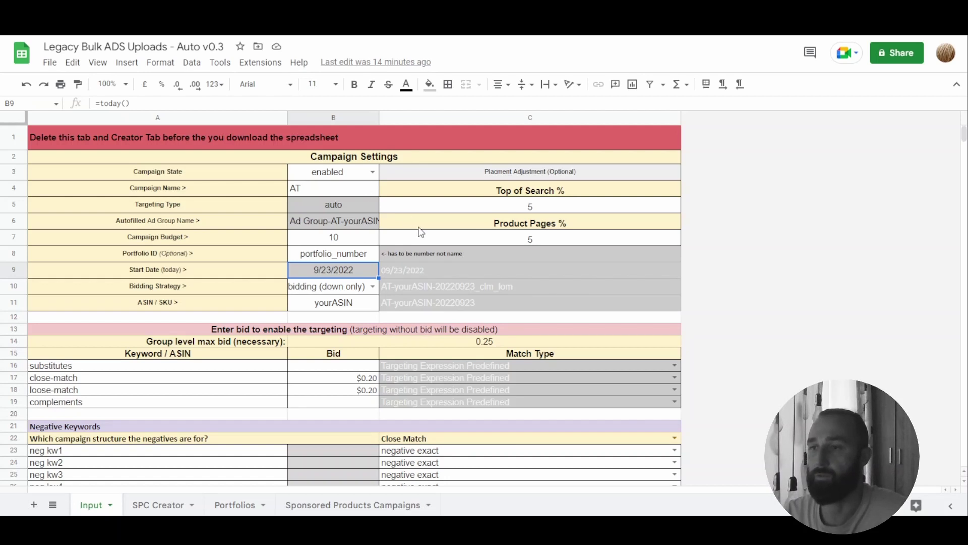
{"action": "left_click", "coordinate": [373, 172]}
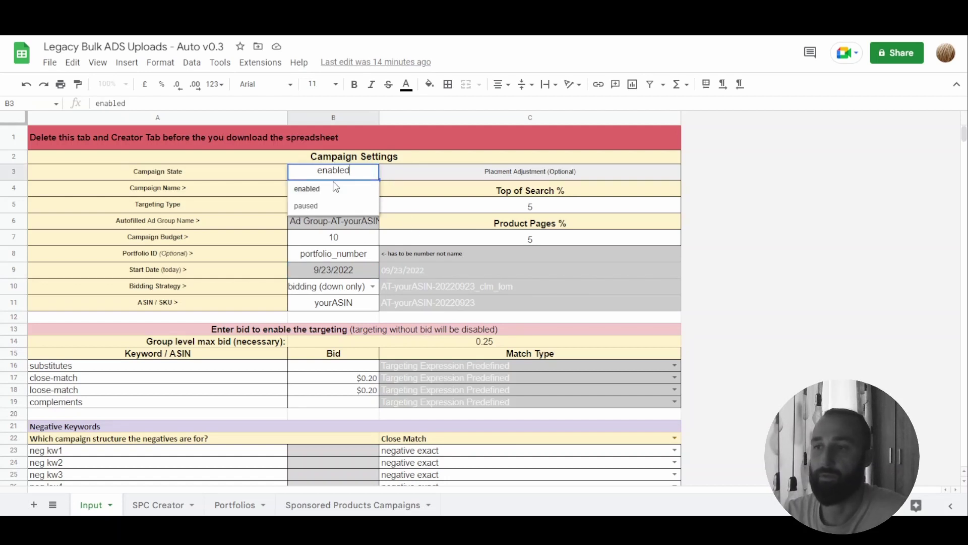
{"action": "left_click", "coordinate": [398, 177]}
{"action": "left_click", "coordinate": [322, 189]}
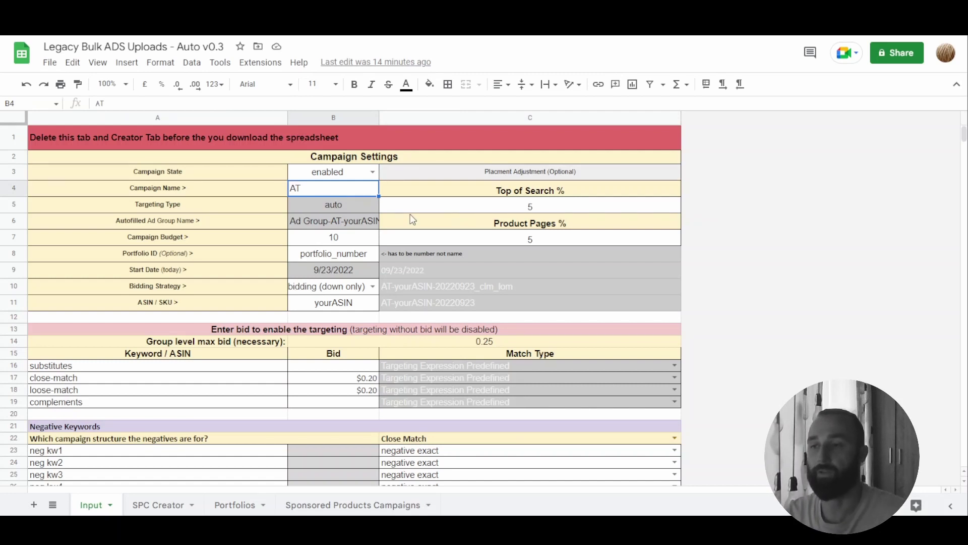
{"action": "type", "text": "Auto"}
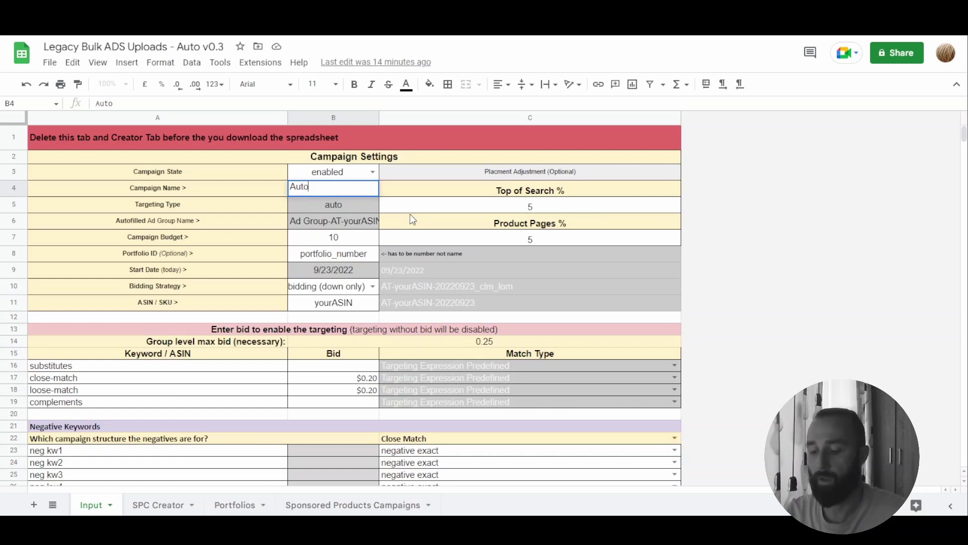
{"action": "type", "text": "-Chri"}
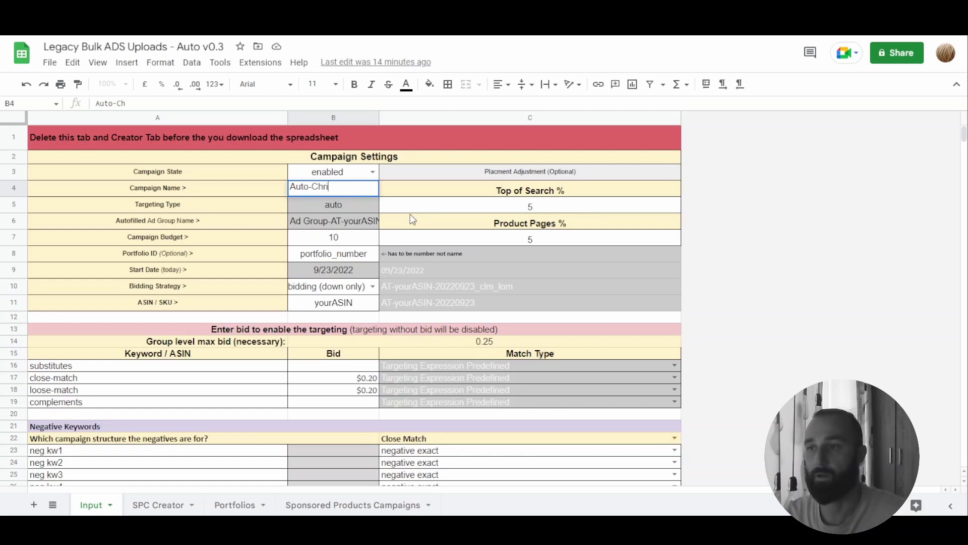
{"action": "type", "text": "stmas"}
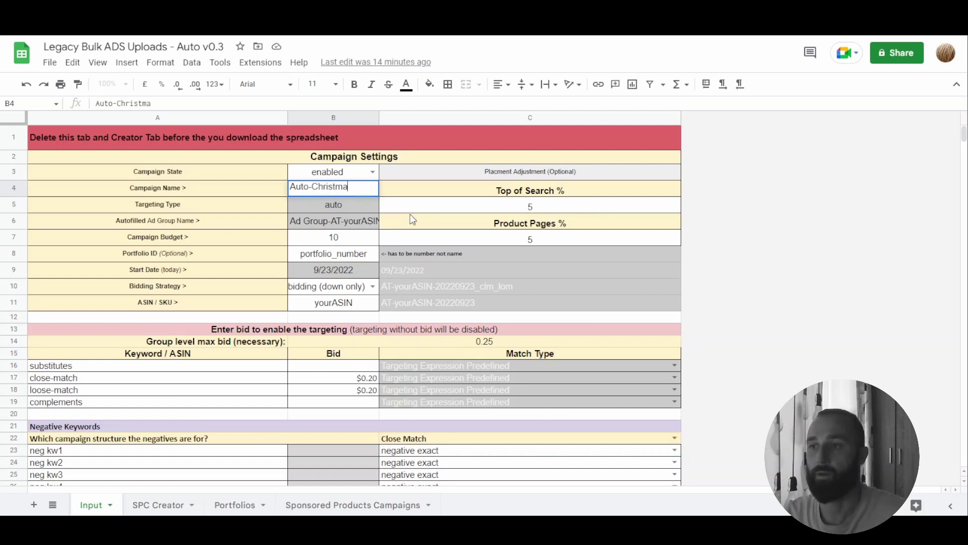
{"action": "left_click", "coordinate": [671, 286]}
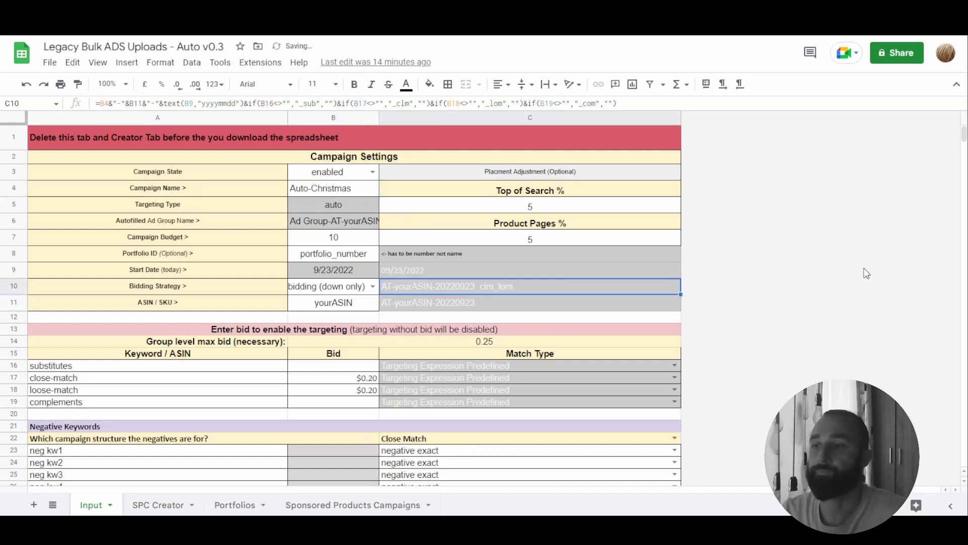
Set the campaign budget to 11 and enter the numeric portfolio ID.
{"action": "left_click", "coordinate": [345, 240]}
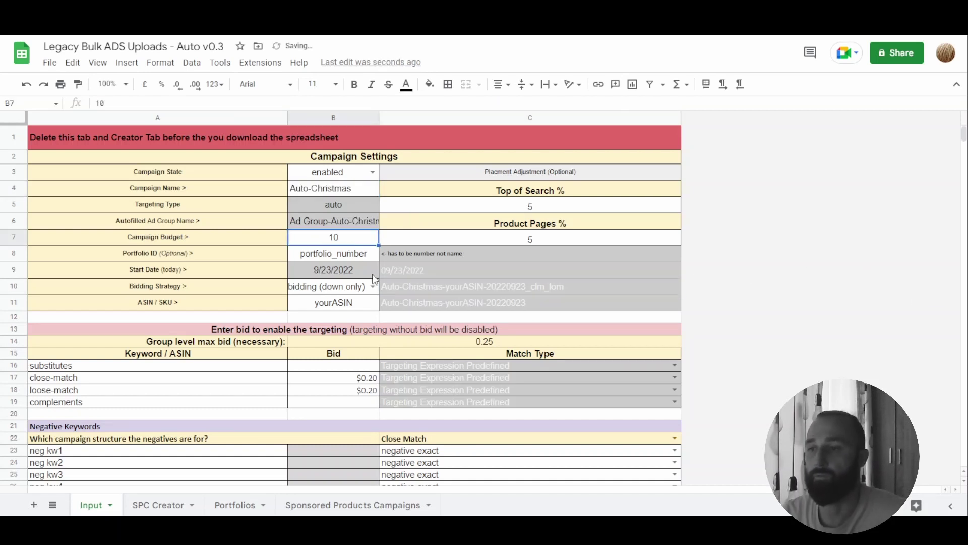
{"action": "type", "text": "11"}
{"action": "key", "text": "Return"}
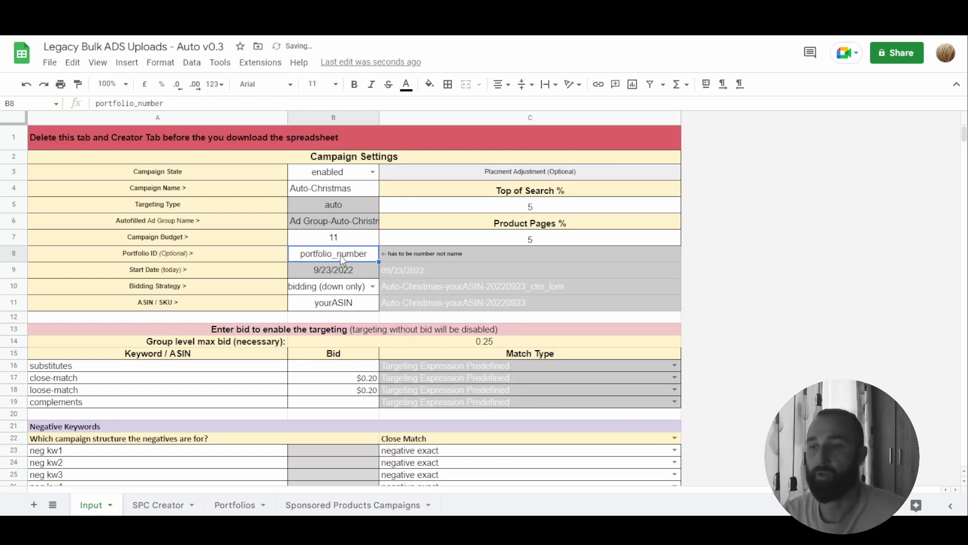
{"action": "type", "text": "345234523"}
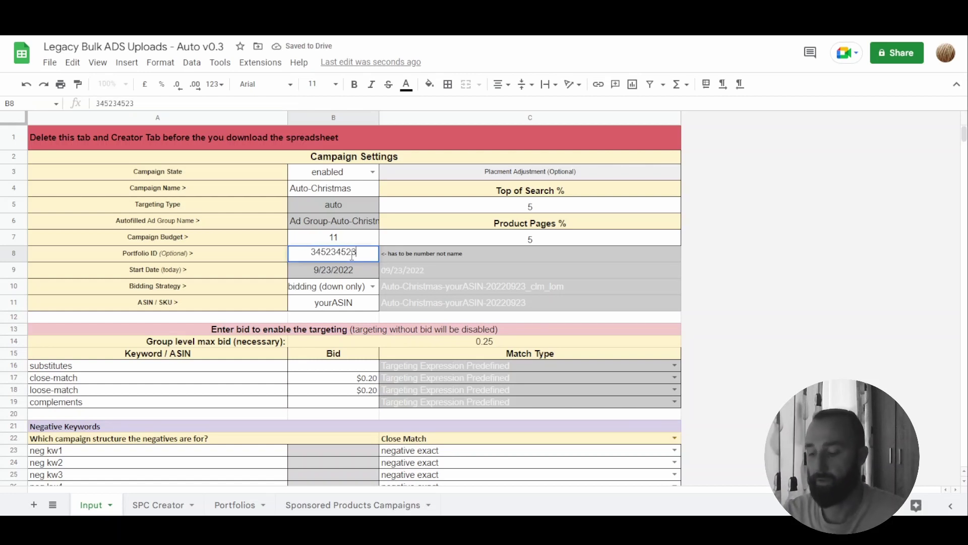
{"action": "key", "text": "Return"}
{"action": "left_click", "coordinate": [354, 256]}
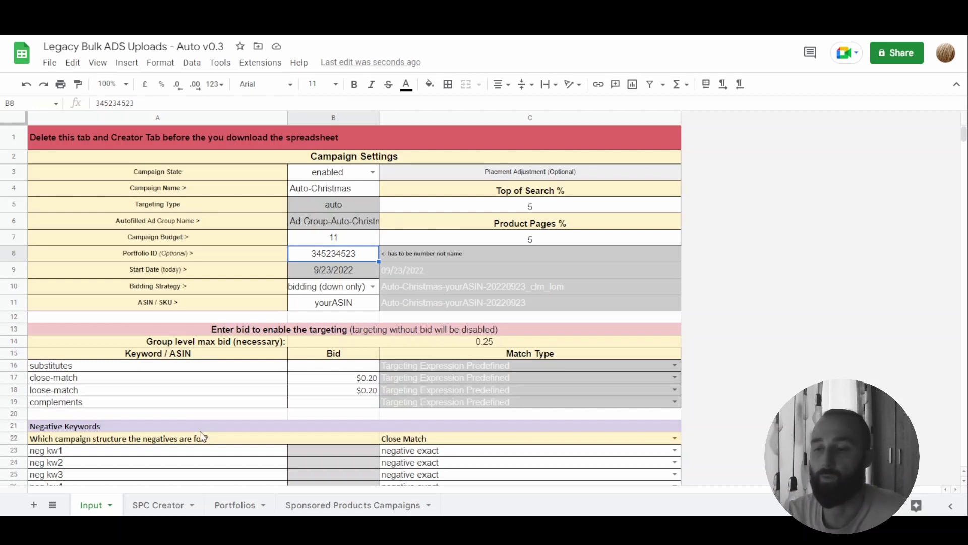
On the Portfolios sheet, widen columns B–C and column A so Record ID, Record Type and Portfolio Name fit, then go back to Input.
{"action": "left_click", "coordinate": [241, 508]}
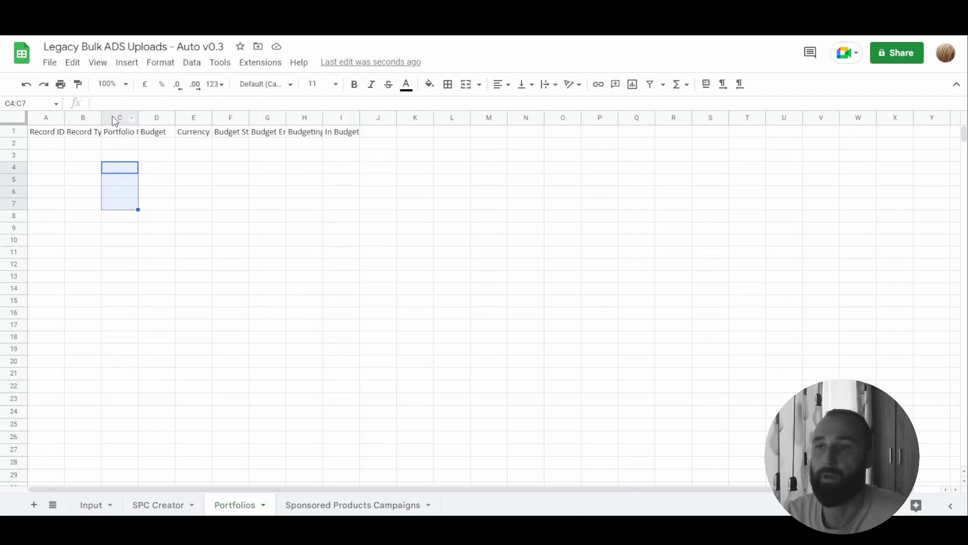
{"action": "left_click_drag", "start_coordinate": [84, 120], "coordinate": [120, 118]}
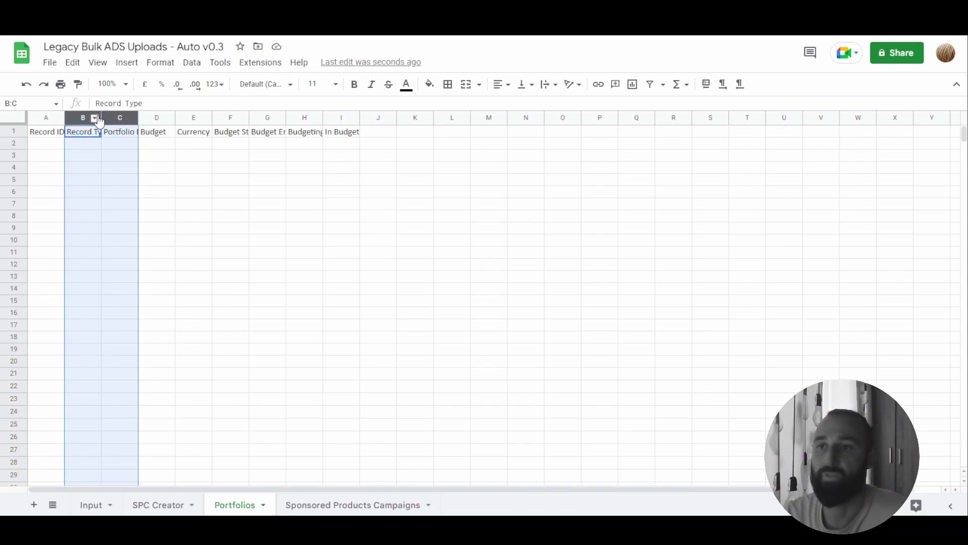
{"action": "left_click_drag", "start_coordinate": [99, 115], "coordinate": [164, 124]}
{"action": "left_click", "coordinate": [241, 201]}
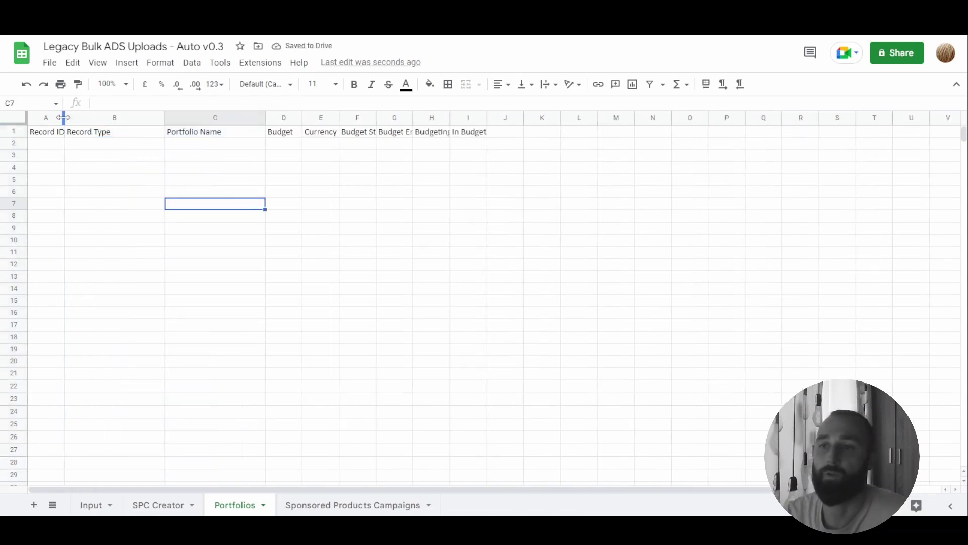
{"action": "left_click_drag", "start_coordinate": [64, 118], "coordinate": [71, 254]}
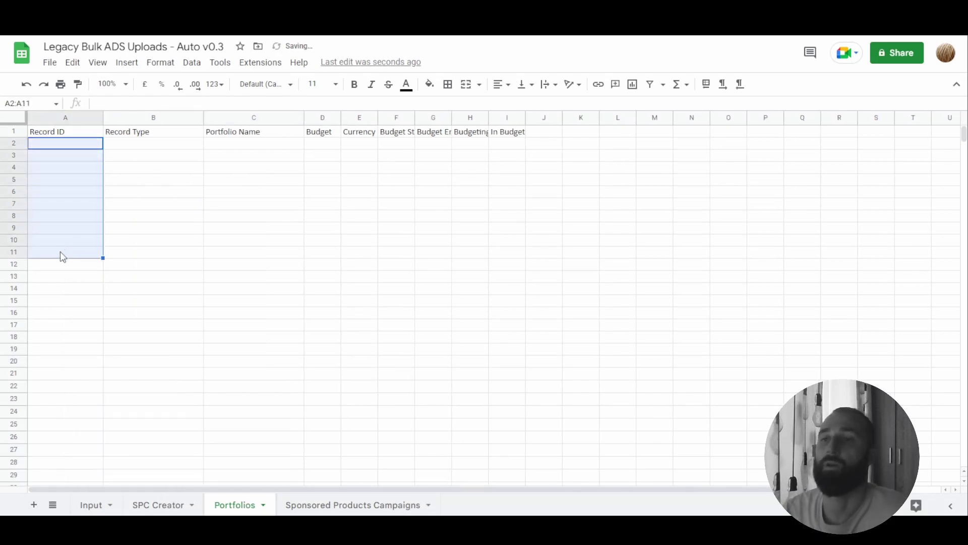
{"action": "left_click_drag", "start_coordinate": [56, 308], "coordinate": [47, 178]}
{"action": "left_click_drag", "start_coordinate": [276, 143], "coordinate": [270, 246]}
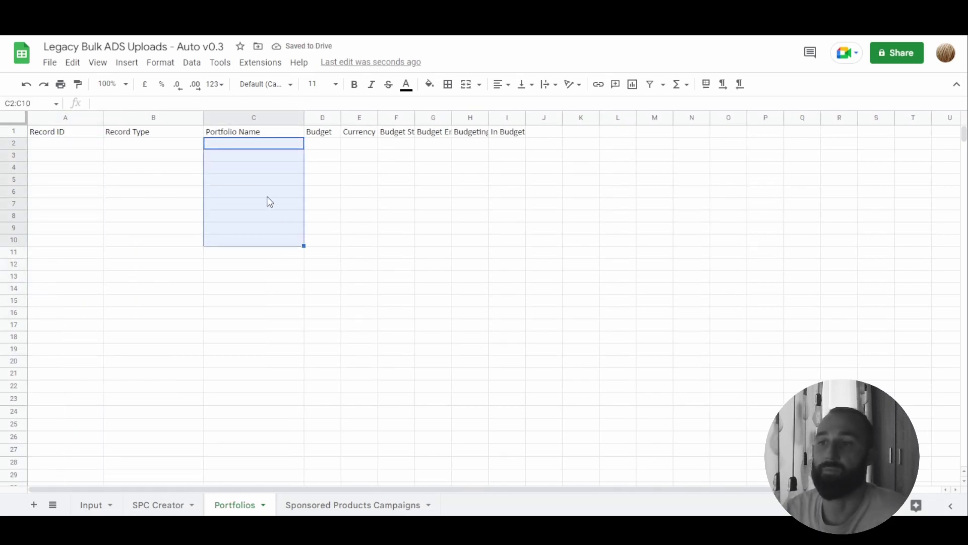
{"action": "left_click", "coordinate": [67, 150]}
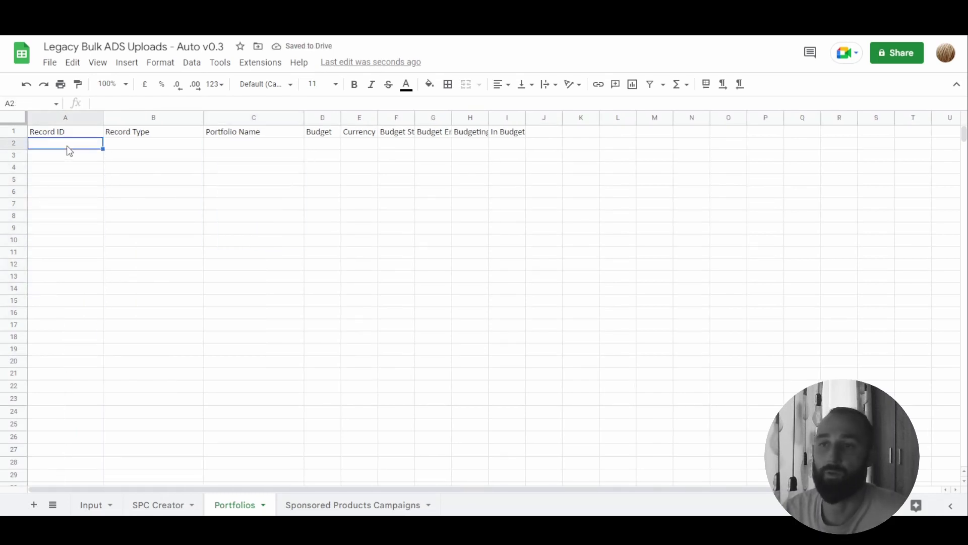
{"action": "left_click", "coordinate": [90, 505]}
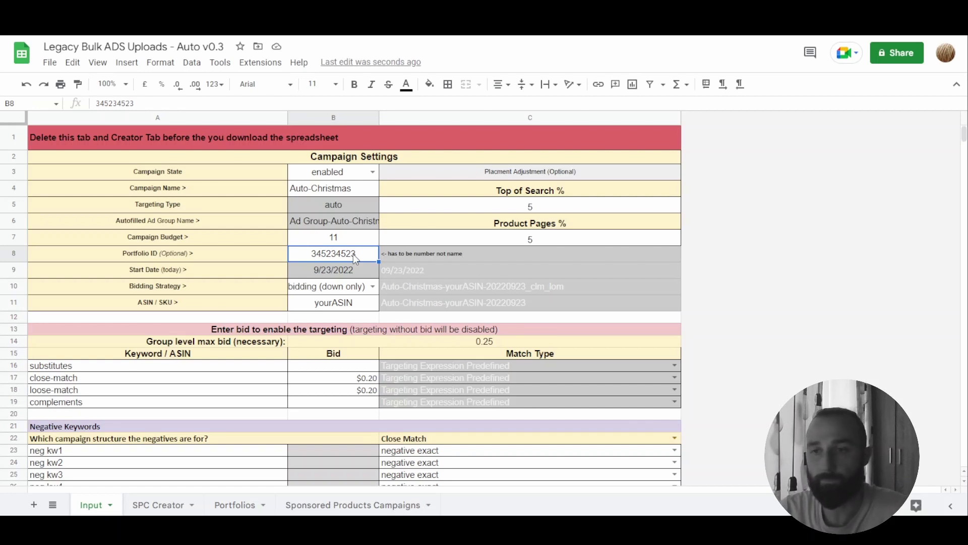
{"action": "left_click", "coordinate": [555, 210]}
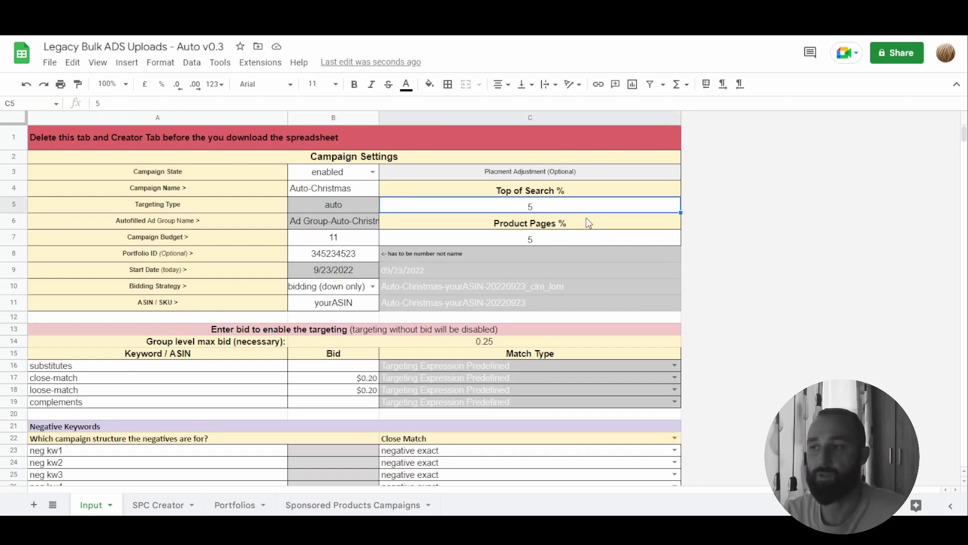
{"action": "left_click", "coordinate": [559, 239]}
{"action": "left_click", "coordinate": [561, 208]}
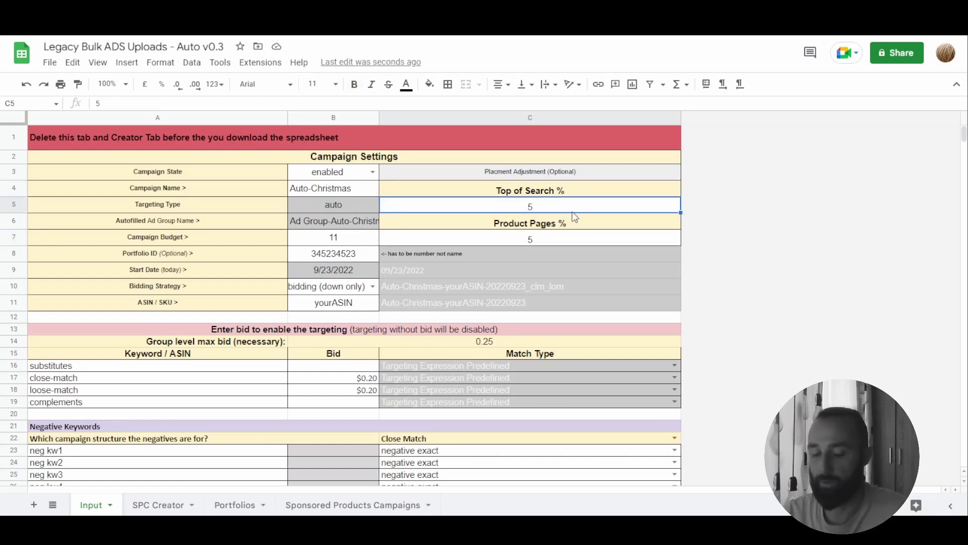
{"action": "type", "text": "1"}
{"action": "key", "text": "Return"}
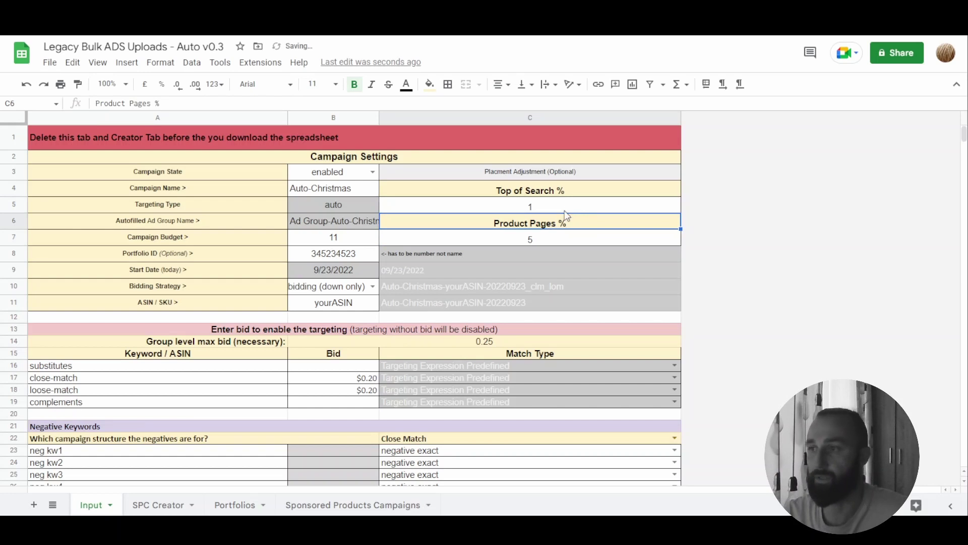
{"action": "left_click", "coordinate": [565, 210]}
{"action": "type", "text": "0"}
{"action": "left_click", "coordinate": [550, 240]}
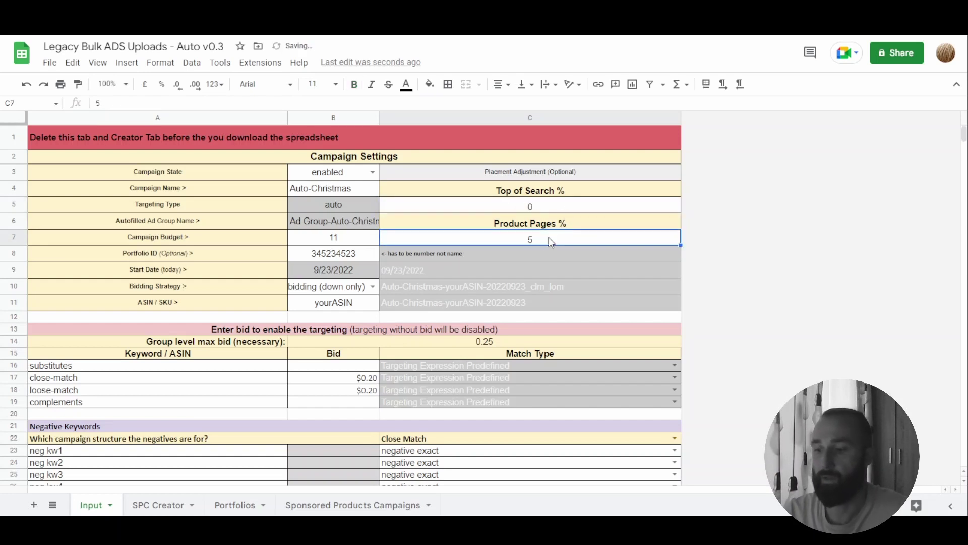
{"action": "type", "text": "0"}
{"action": "key", "text": "Return"}
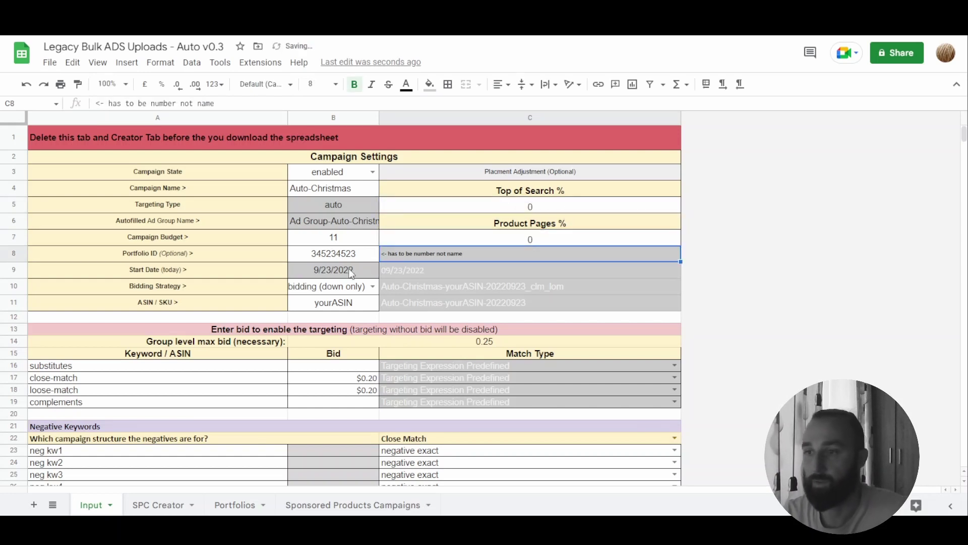
{"action": "left_click", "coordinate": [368, 286]}
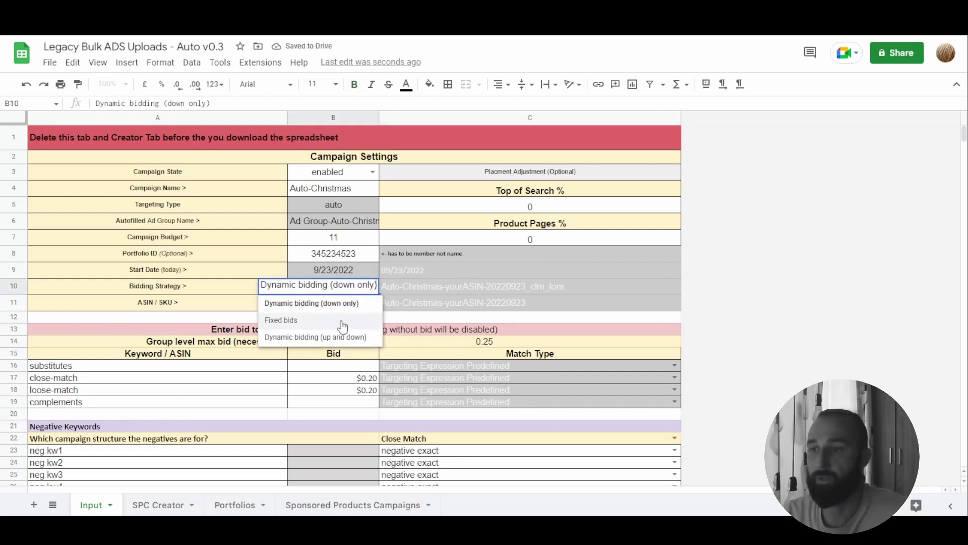
{"action": "left_click", "coordinate": [353, 304]}
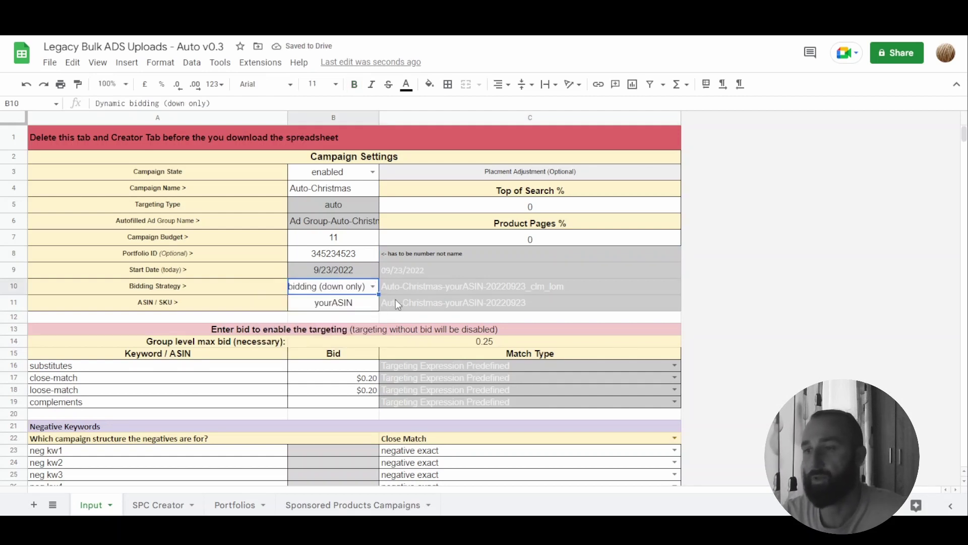
{"action": "left_click", "coordinate": [355, 306]}
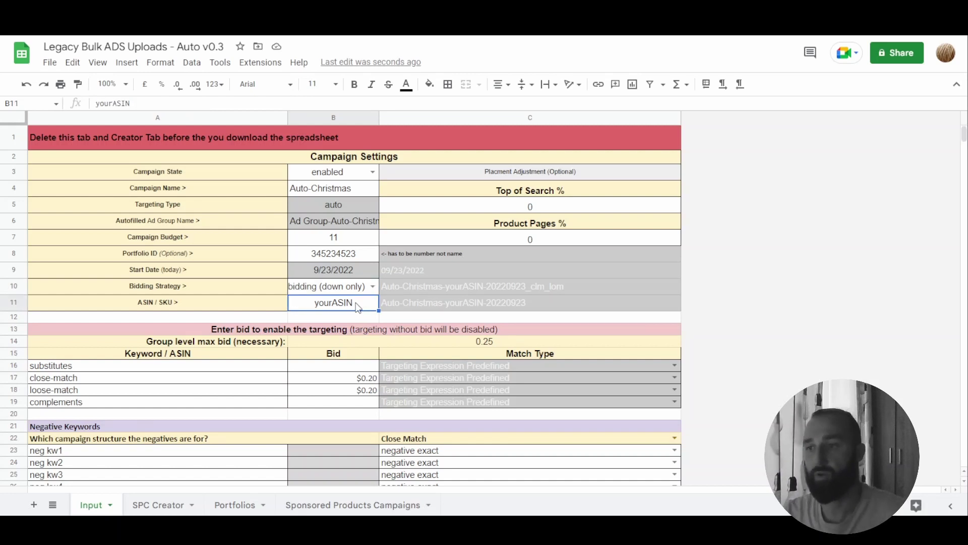
{"action": "type", "text": "ASIN"}
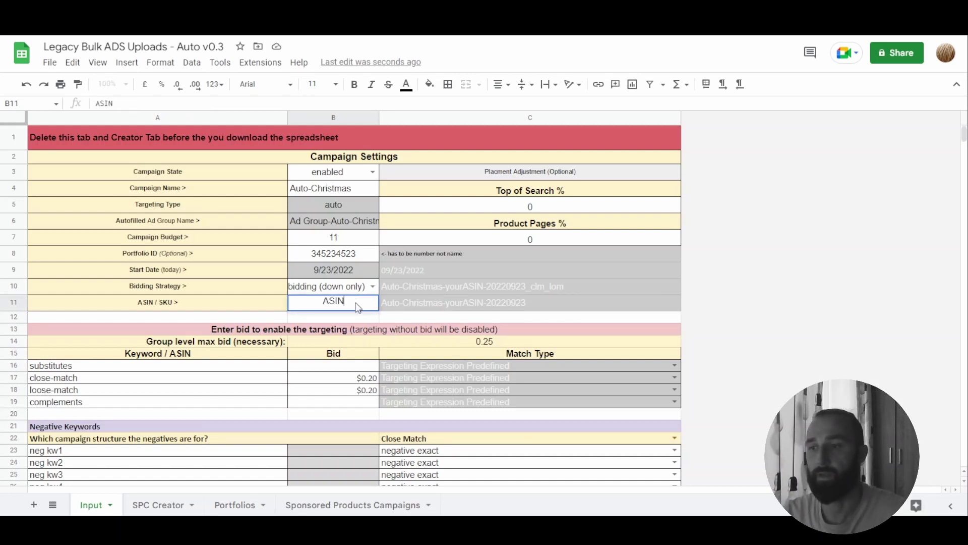
{"action": "key", "text": "Return"}
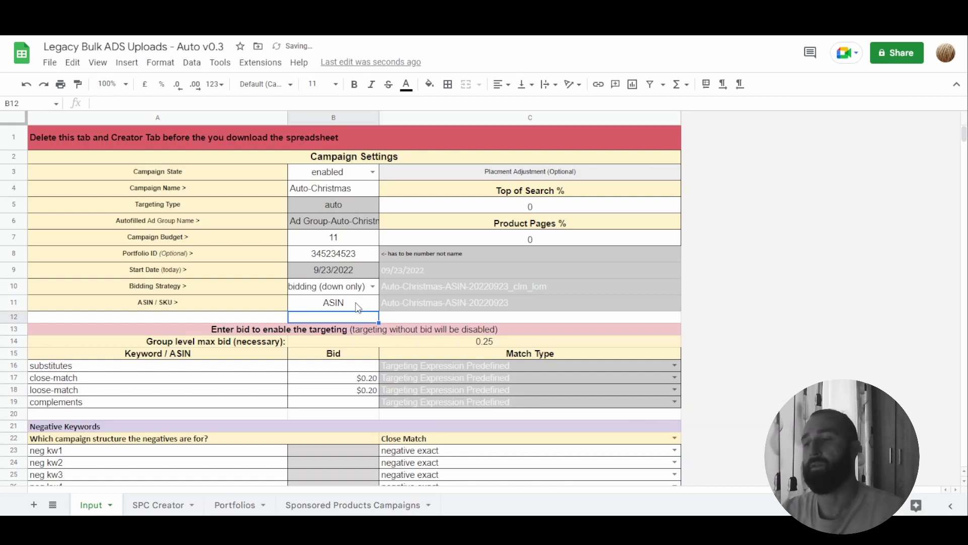
{"action": "left_click_drag", "start_coordinate": [456, 282], "coordinate": [456, 306]}
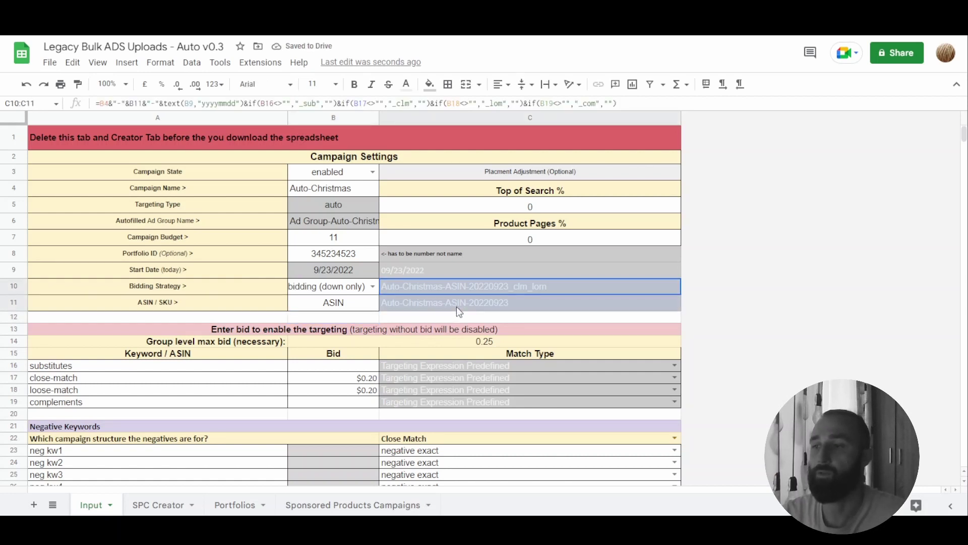
{"action": "key", "text": "shift+Up"}
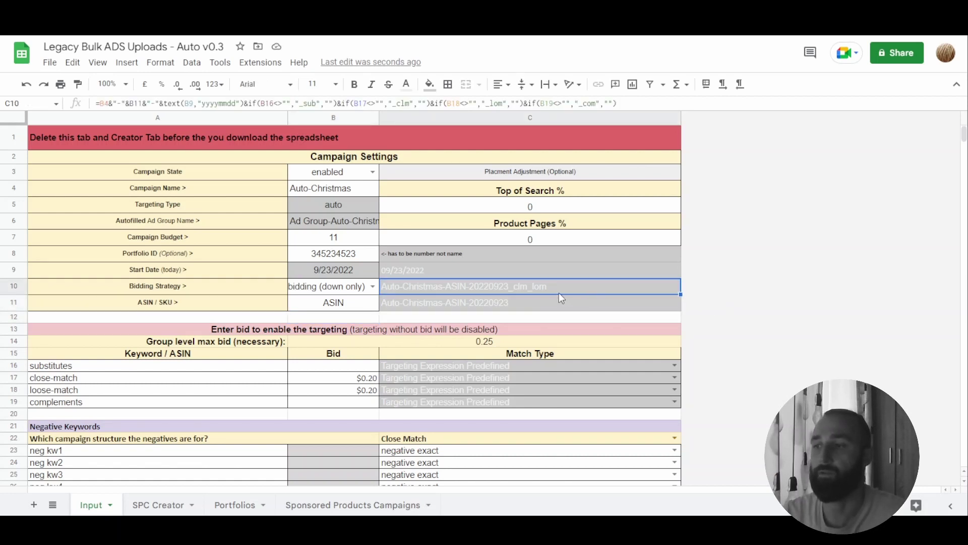
{"action": "left_click", "coordinate": [551, 302]}
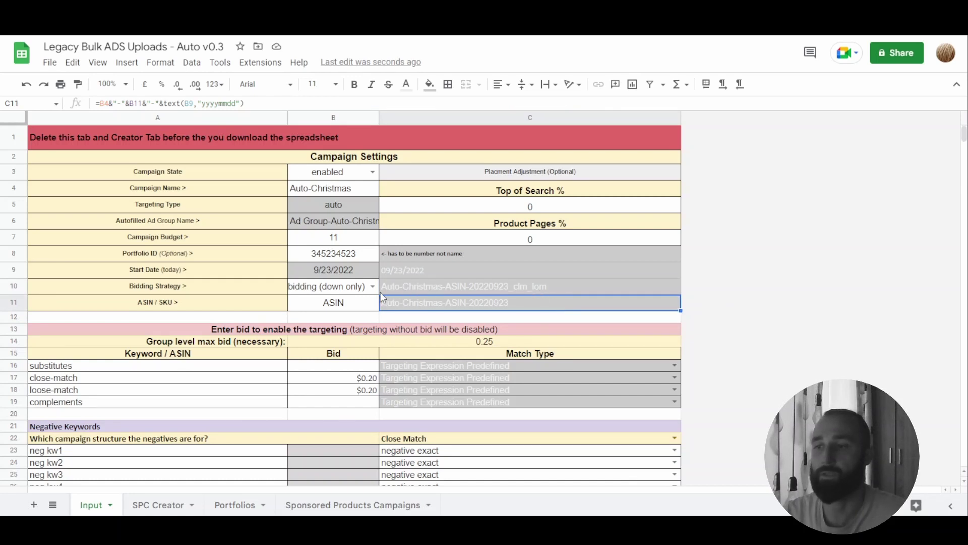
{"action": "left_click", "coordinate": [336, 192]}
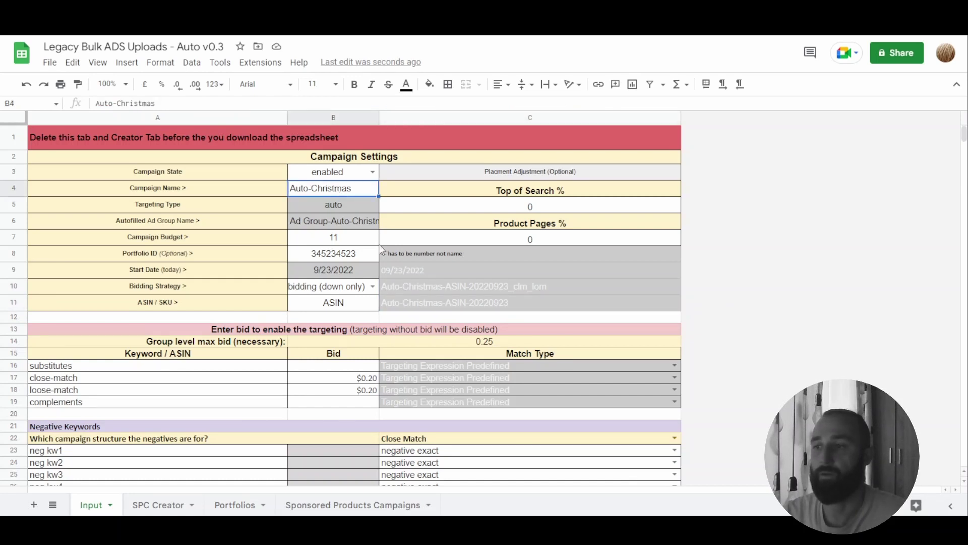
{"action": "left_click", "coordinate": [460, 288]}
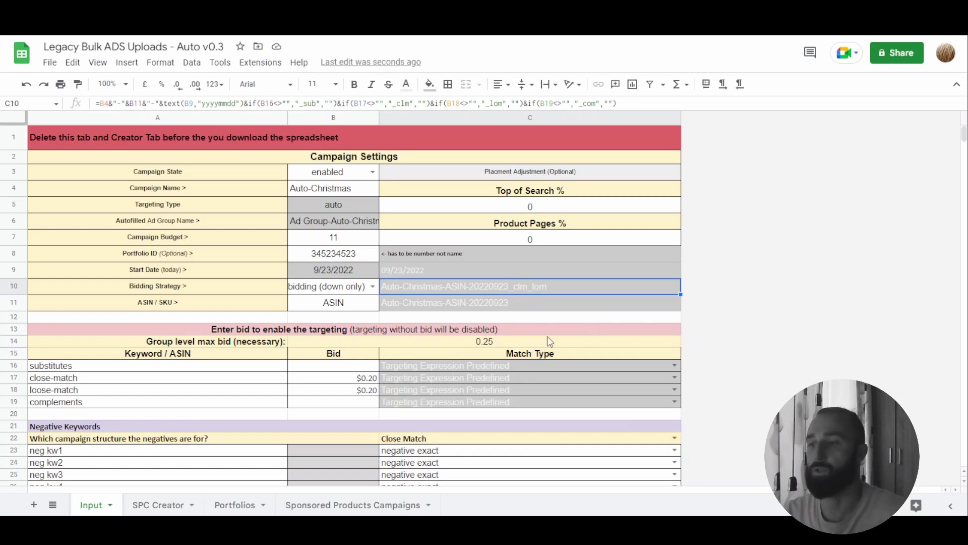
Review the targeting bid section, with its predefined match type and 0.25 group max bid, then view SPC Creator.
{"action": "scroll", "coordinate": [644, 364], "scroll_direction": "down", "scroll_amount": 1}
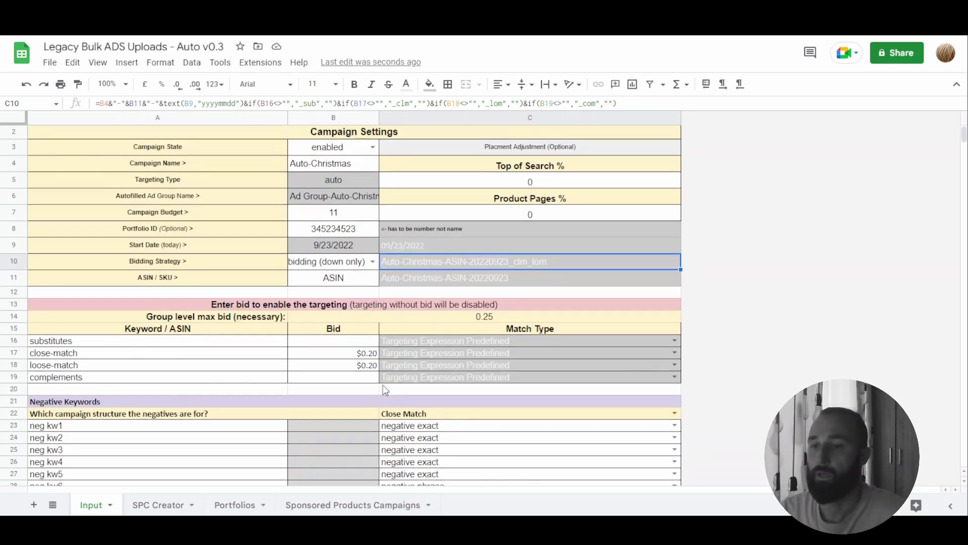
{"action": "scroll", "coordinate": [351, 403], "scroll_direction": "up", "scroll_amount": 1}
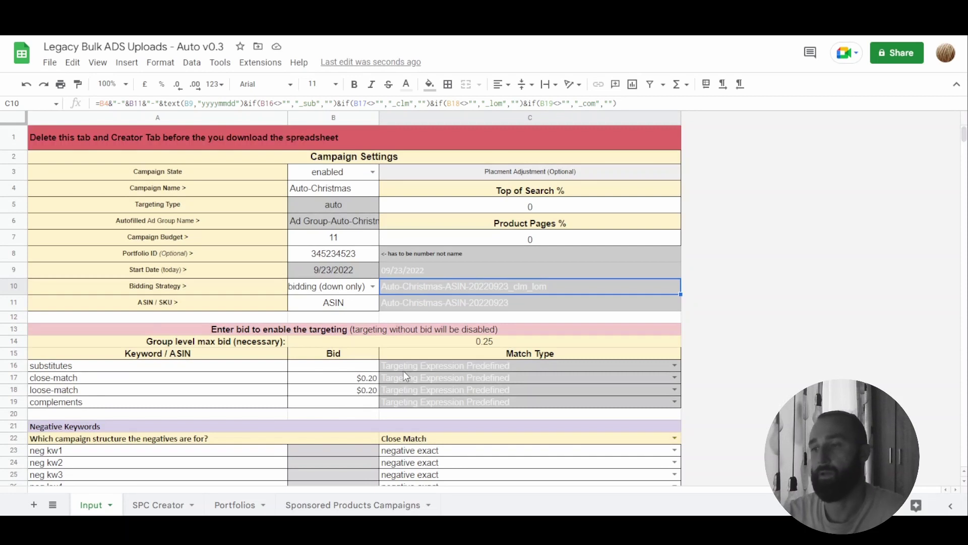
{"action": "left_click_drag", "start_coordinate": [121, 317], "coordinate": [608, 393]}
{"action": "left_click", "coordinate": [496, 368]}
{"action": "left_click", "coordinate": [479, 341]}
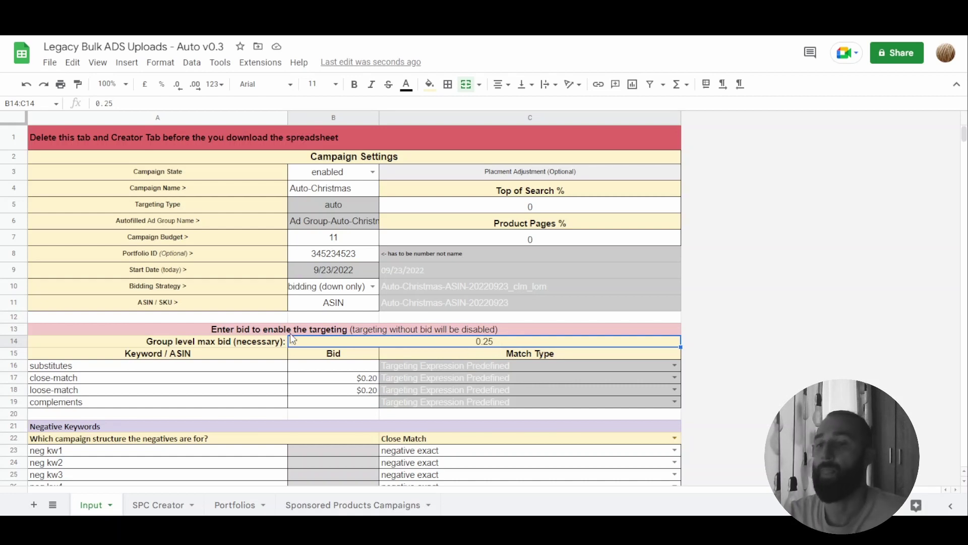
{"action": "left_click_drag", "start_coordinate": [361, 371], "coordinate": [362, 407]}
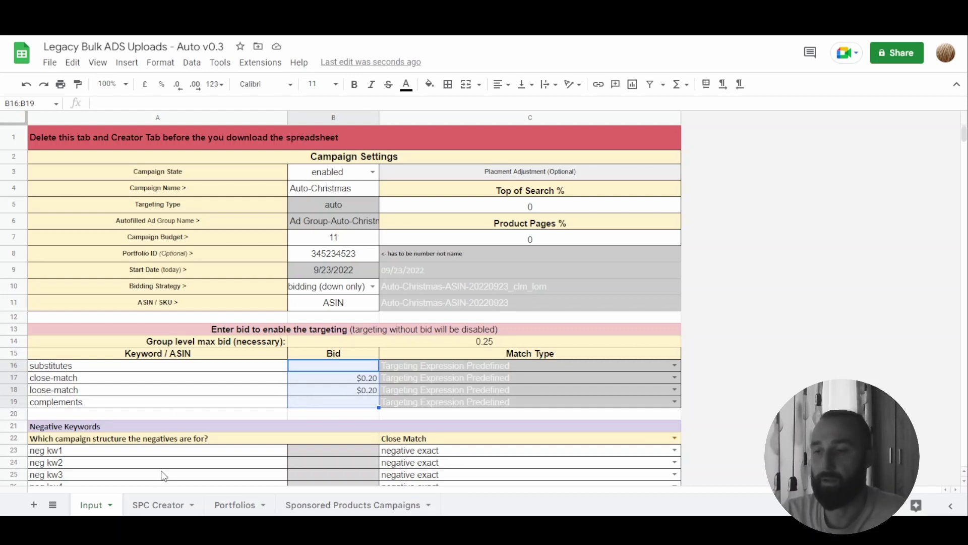
{"action": "left_click", "coordinate": [167, 505]}
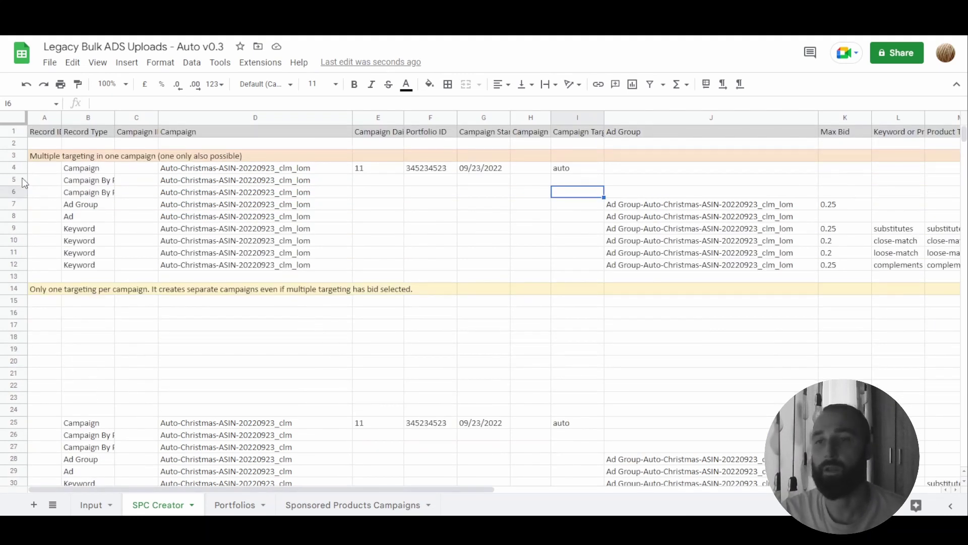
{"action": "left_click_drag", "start_coordinate": [15, 168], "coordinate": [14, 266]}
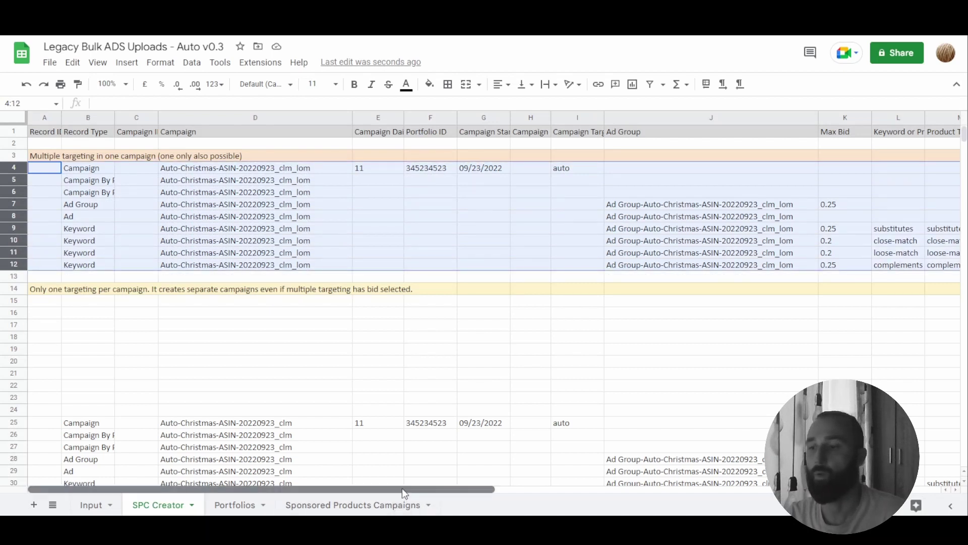
{"action": "left_click_drag", "start_coordinate": [413, 492], "coordinate": [710, 489]}
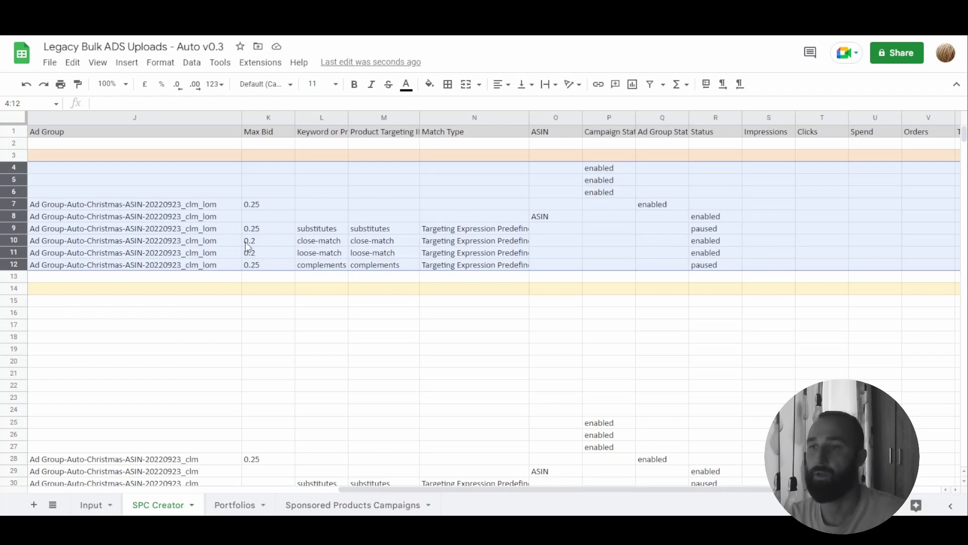
Enter 0.5 as the B17 and B18 close- and loose-match bids, then confirm 0.5 in SPC Creator.
{"action": "left_click_drag", "start_coordinate": [265, 241], "coordinate": [273, 261]}
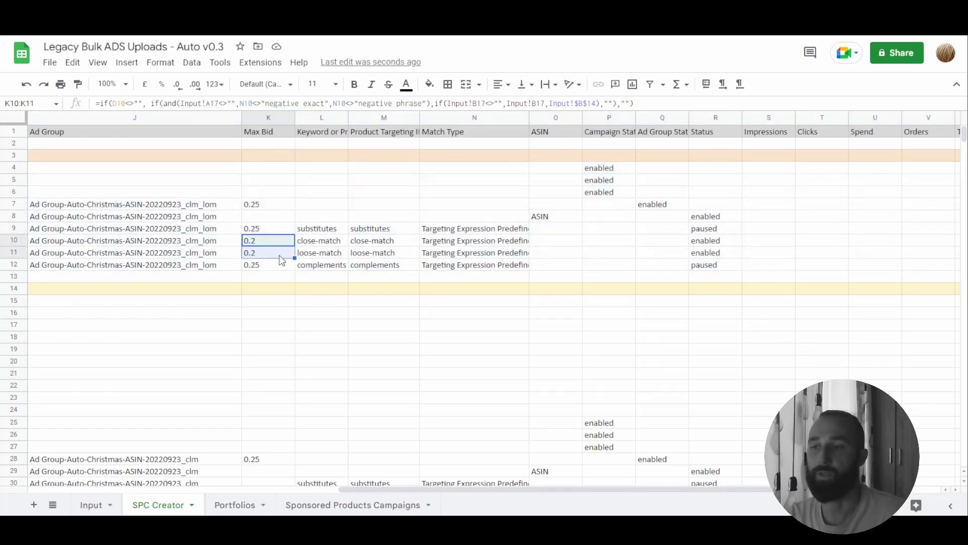
{"action": "left_click", "coordinate": [101, 505]}
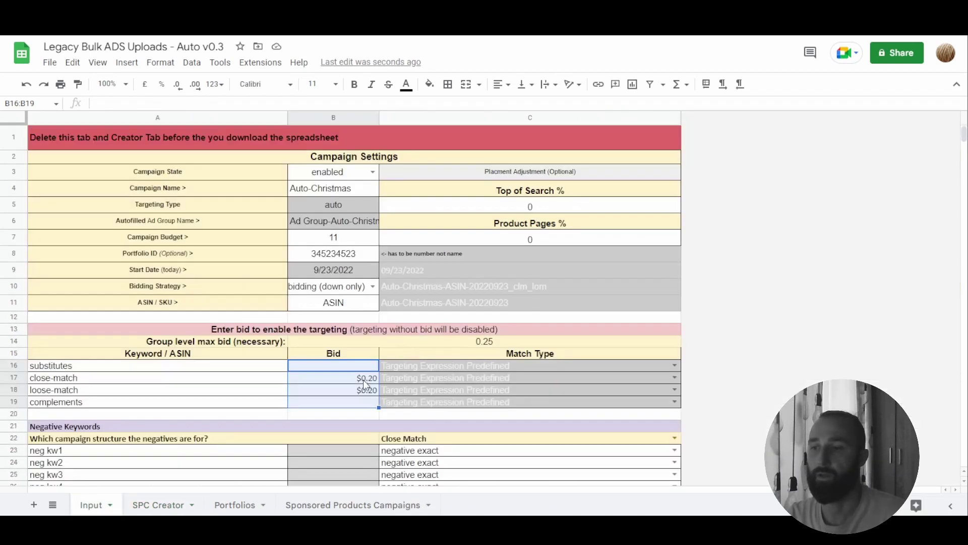
{"action": "left_click", "coordinate": [364, 382]}
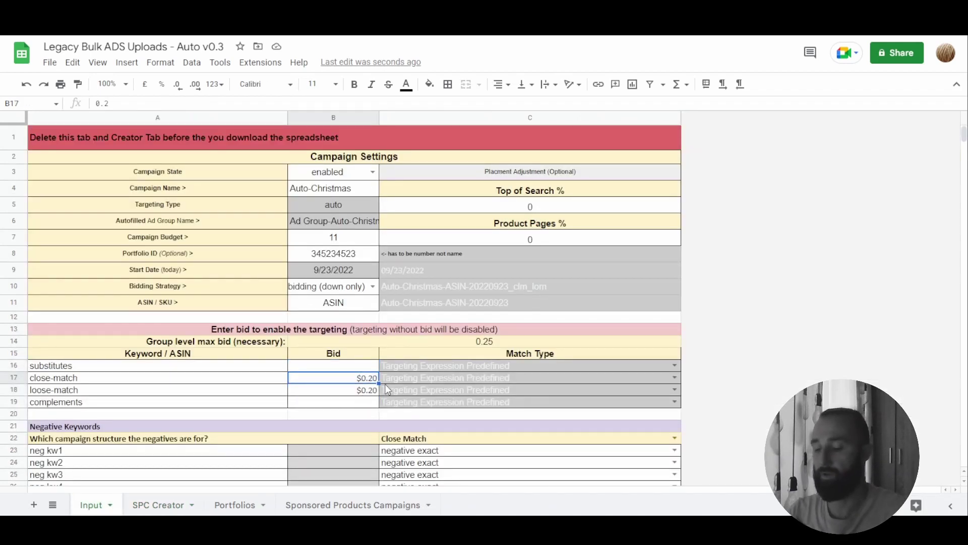
{"action": "type", "text": "0.5"}
{"action": "key", "text": "Return"}
{"action": "type", "text": "0.5"}
{"action": "key", "text": "Return"}
{"action": "left_click", "coordinate": [161, 505]}
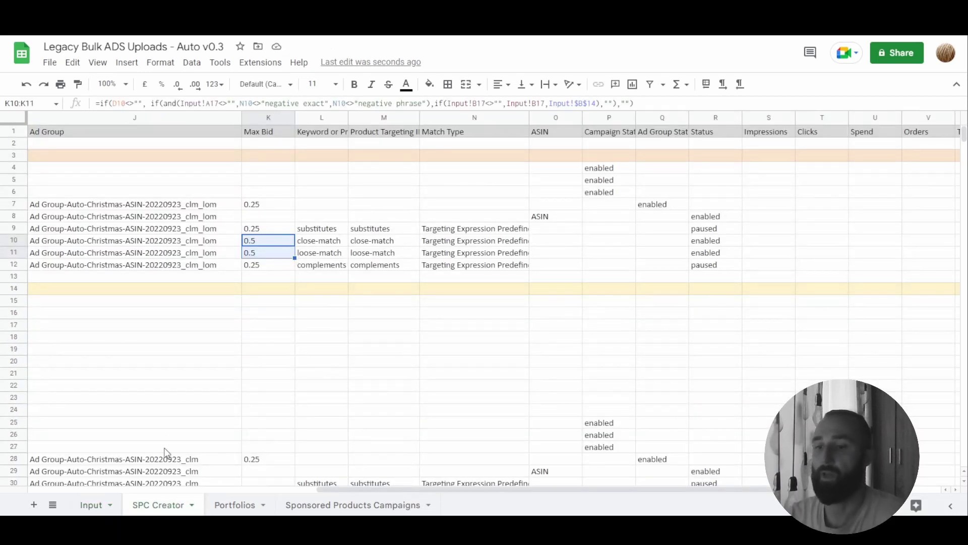
Check the Input bids: 0.5 for close- and loose-match, blank for substitutes and complements.
{"action": "left_click", "coordinate": [90, 505]}
{"action": "mouse_move", "coordinate": [363, 390]}
{"action": "left_mouse_down"}
{"action": "mouse_move", "coordinate": [367, 366]}
{"action": "mouse_move", "coordinate": [367, 377]}
{"action": "left_mouse_up"}
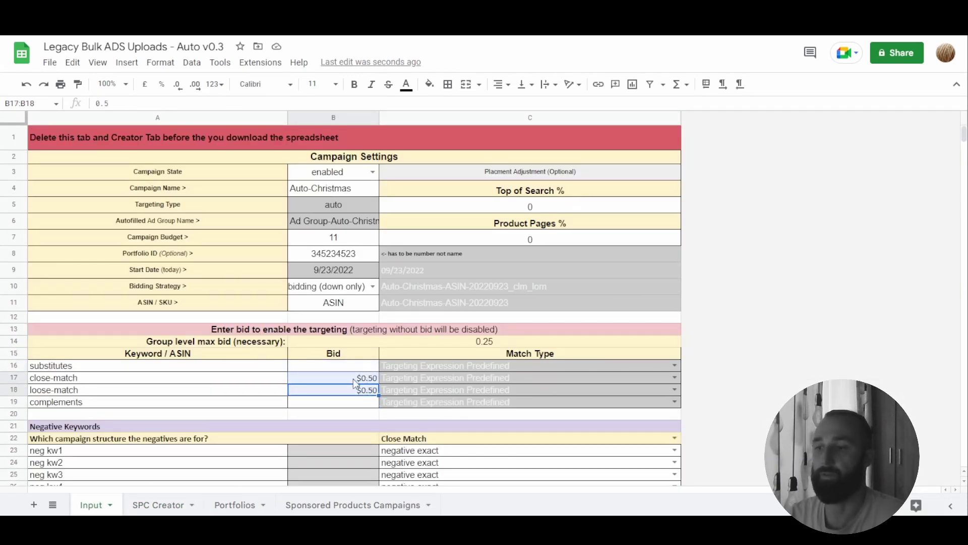
{"action": "left_click", "coordinate": [353, 367]}
{"action": "left_click", "coordinate": [355, 402]}
In SPC Creator, check the keyword statuses and the clm_lom campaign name formula in D11.
{"action": "left_click", "coordinate": [158, 505]}
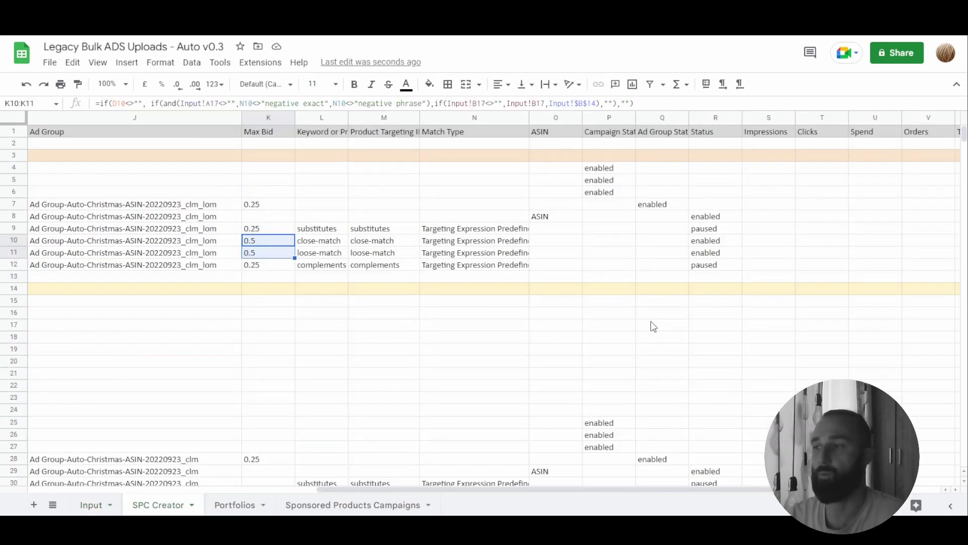
{"action": "left_click", "coordinate": [713, 230]}
{"action": "left_click", "coordinate": [732, 270]}
{"action": "key", "text": "shift+Left"}
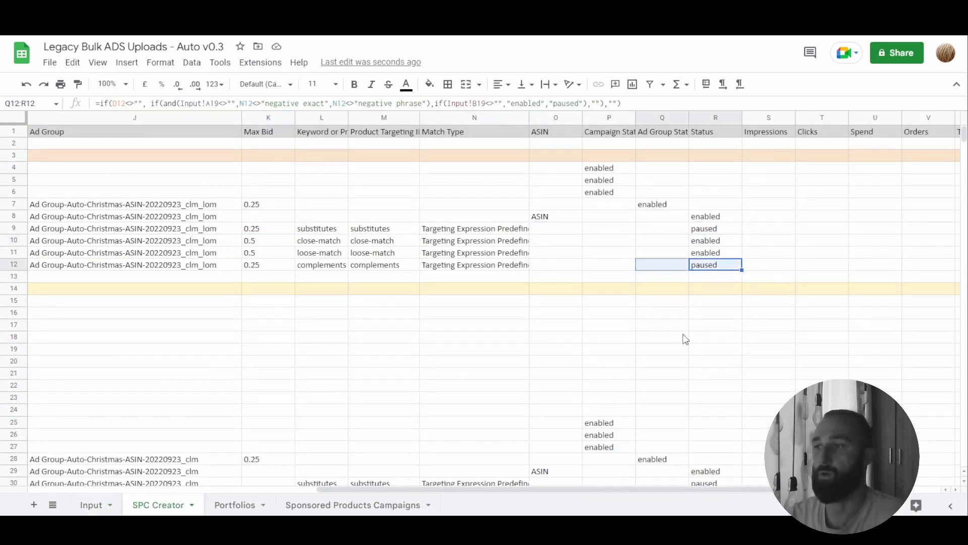
{"action": "left_click_drag", "start_coordinate": [551, 487], "coordinate": [225, 503]}
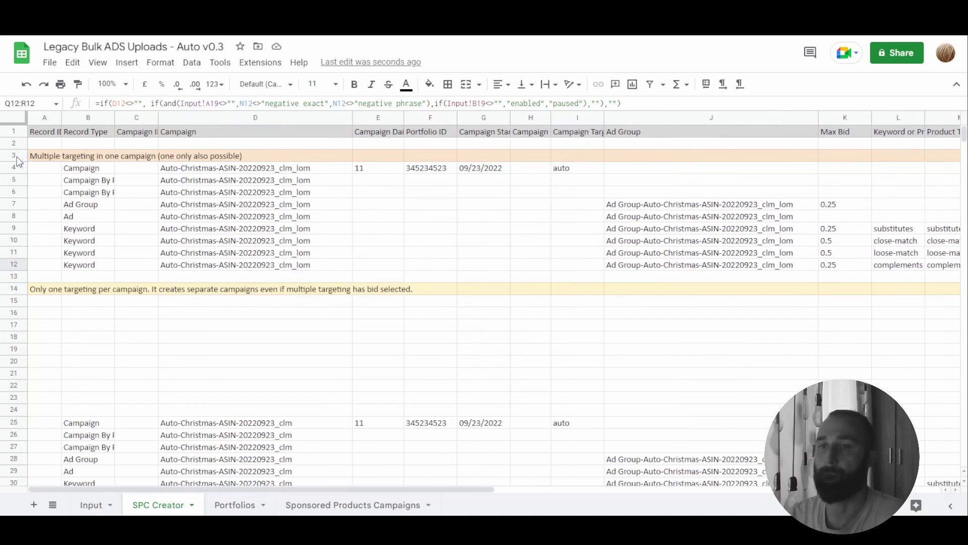
{"action": "left_click_drag", "start_coordinate": [15, 156], "coordinate": [125, 266]}
{"action": "left_click", "coordinate": [176, 257]}
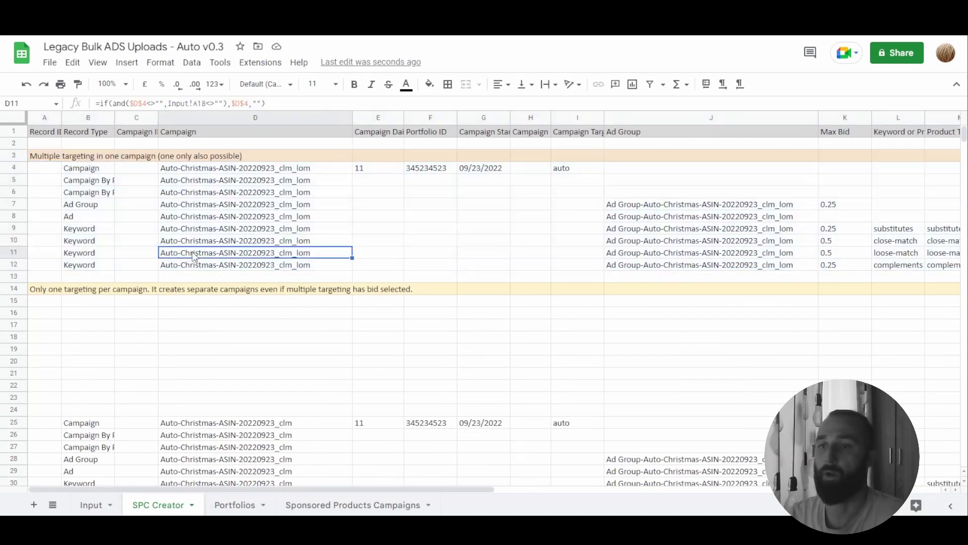
{"action": "left_click_drag", "start_coordinate": [301, 492], "coordinate": [177, 507]}
{"action": "left_click", "coordinate": [86, 505]}
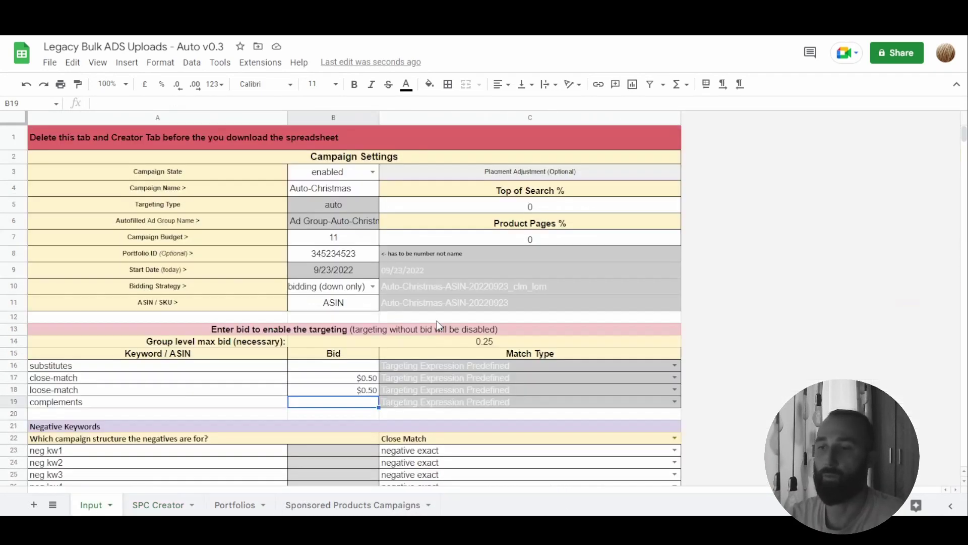
{"action": "left_click", "coordinate": [61, 382]}
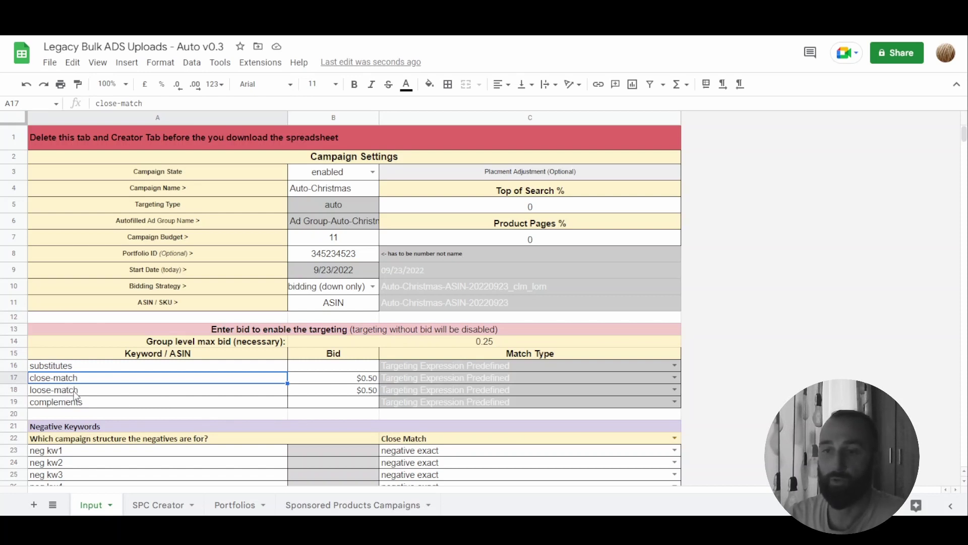
{"action": "left_click_drag", "start_coordinate": [74, 393], "coordinate": [74, 380]}
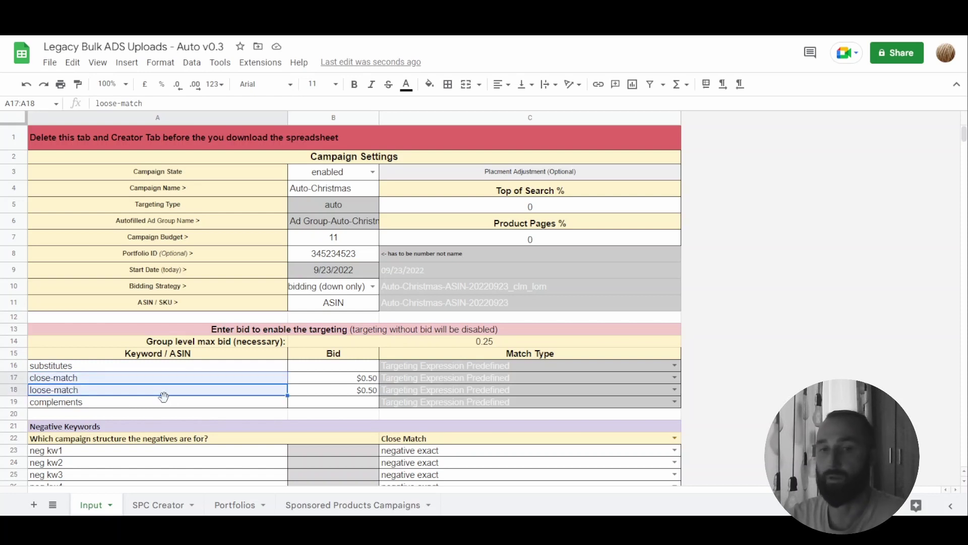
{"action": "left_click", "coordinate": [99, 370]}
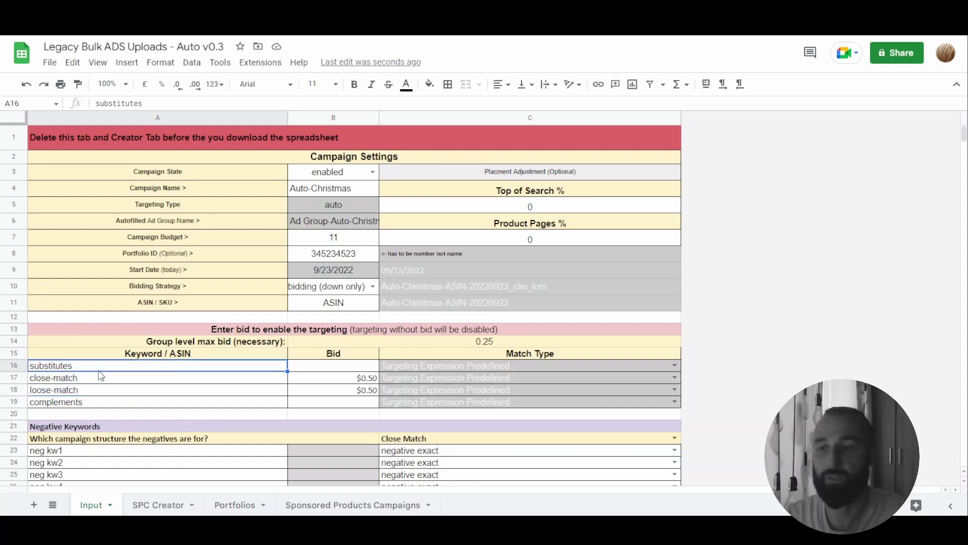
{"action": "left_click", "coordinate": [202, 401]}
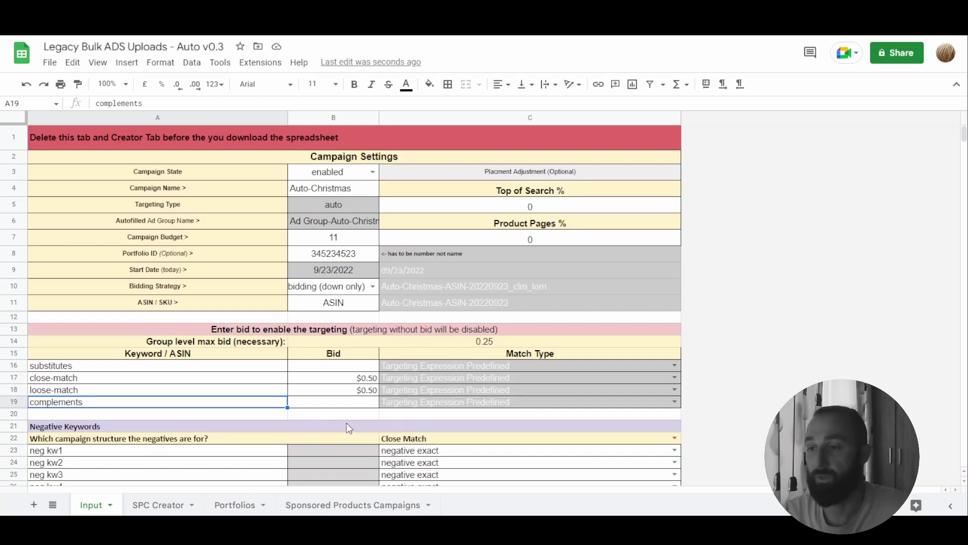
{"action": "left_click", "coordinate": [158, 504]}
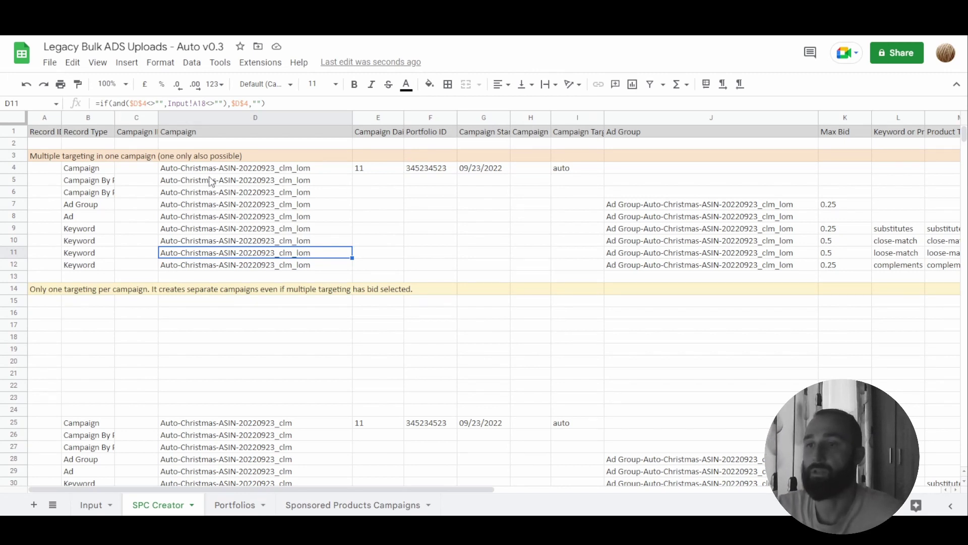
{"action": "left_click", "coordinate": [251, 171]}
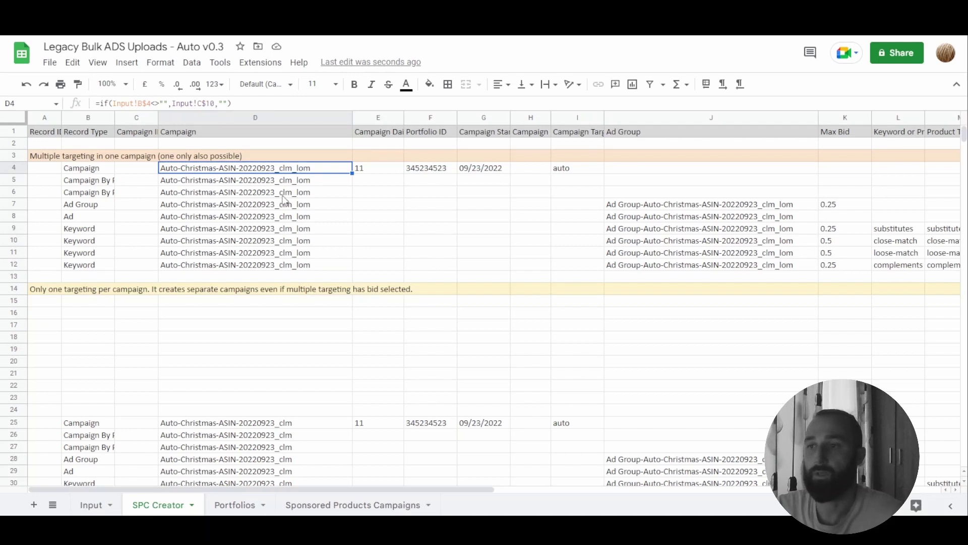
Clear the close-match bid, enter 0.5 for substitutes and complements, and view the sub_com rows.
{"action": "left_click", "coordinate": [90, 505]}
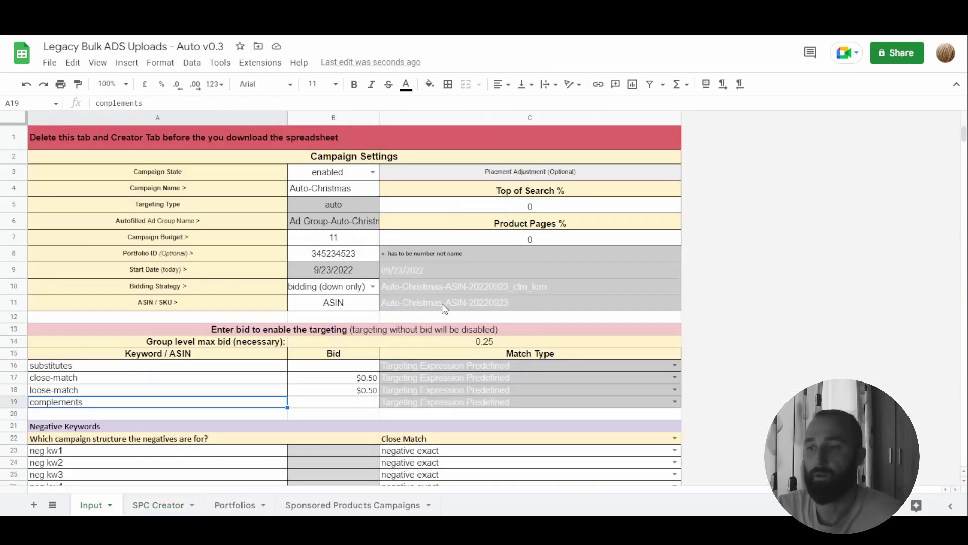
{"action": "left_click", "coordinate": [368, 382]}
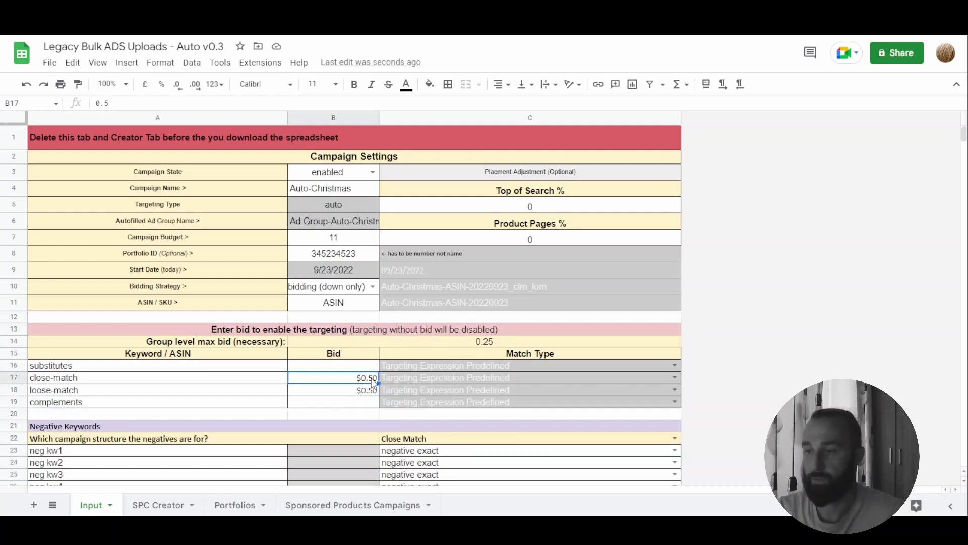
{"action": "key", "text": "Delete"}
{"action": "key", "text": "Up"}
{"action": "type", "text": "0.5"}
{"action": "key", "text": "Return"}
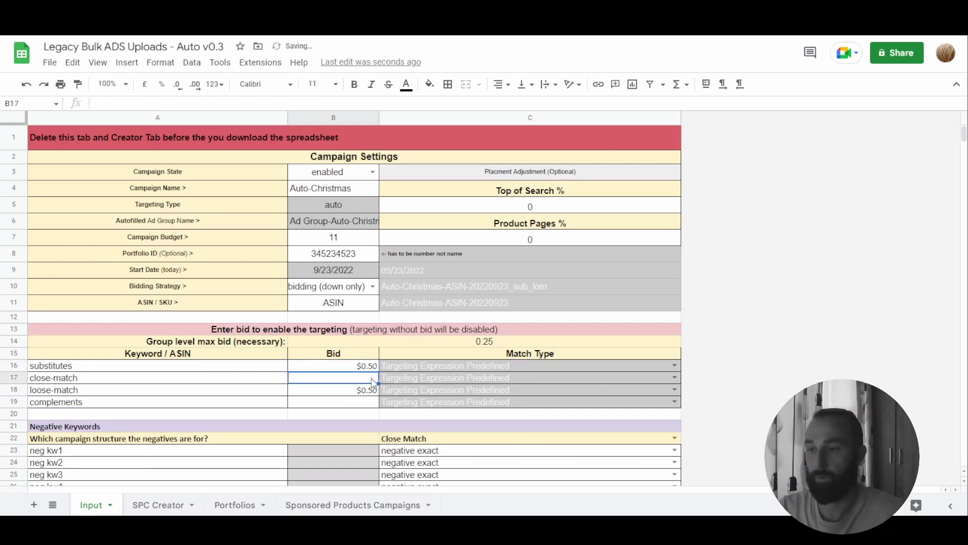
{"action": "key", "text": "Down"}
{"action": "key", "text": "Down"}
{"action": "type", "text": "0.5"}
{"action": "key", "text": "Return"}
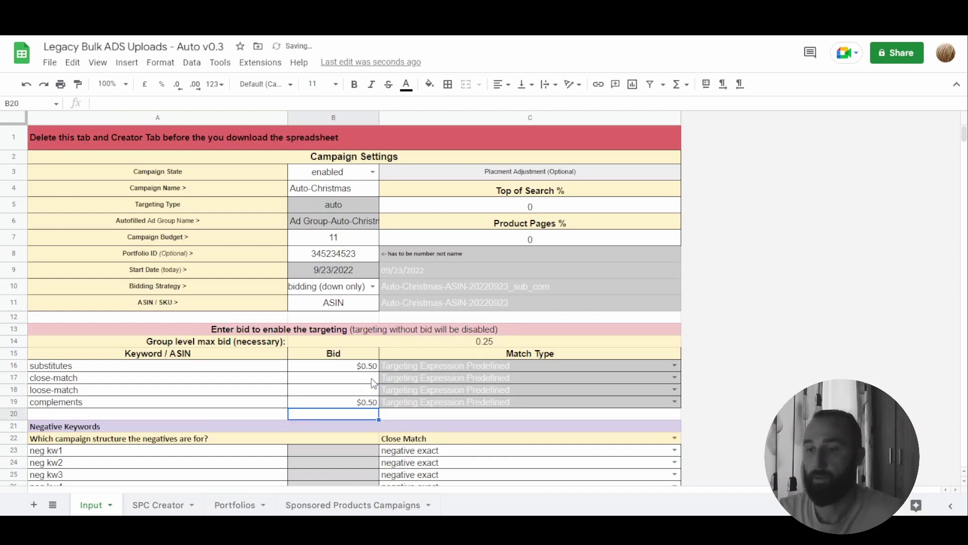
{"action": "left_click", "coordinate": [160, 506]}
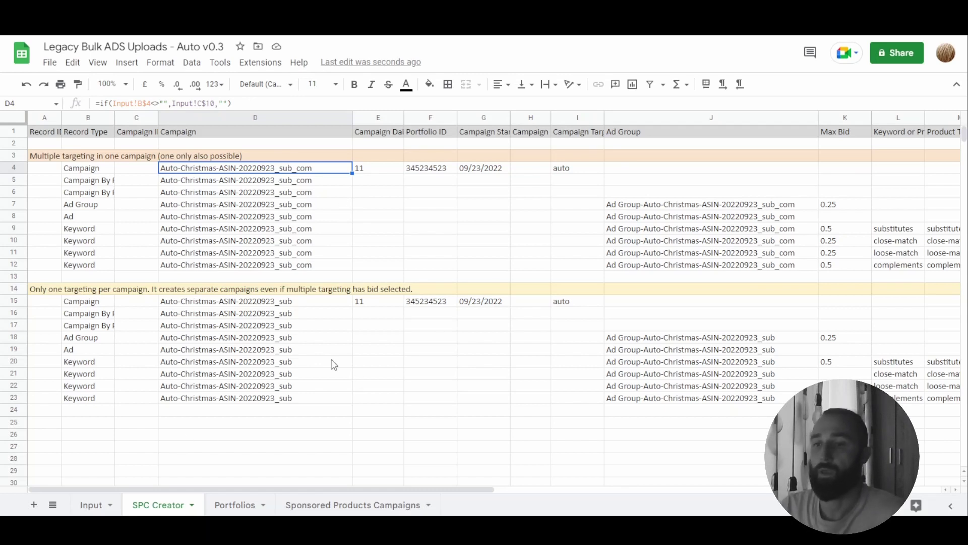
Scroll SPC Creator and inspect the formula behind the sub campaign names in column D.
{"action": "scroll", "coordinate": [323, 384], "scroll_direction": "down", "scroll_amount": 3}
{"action": "scroll", "coordinate": [322, 389], "scroll_direction": "up", "scroll_amount": 3}
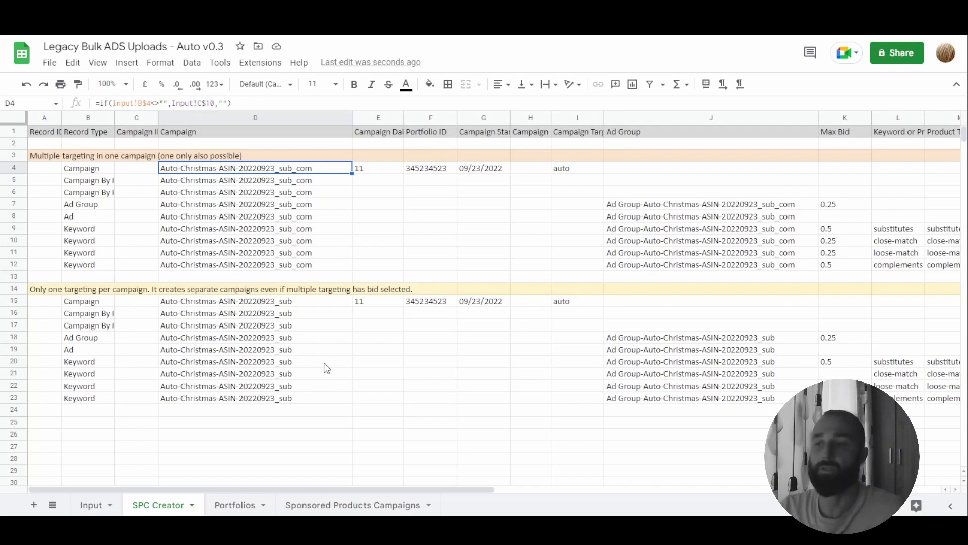
{"action": "scroll", "coordinate": [346, 387], "scroll_direction": "down", "scroll_amount": 2}
{"action": "scroll", "coordinate": [206, 304], "scroll_direction": "up", "scroll_amount": 2}
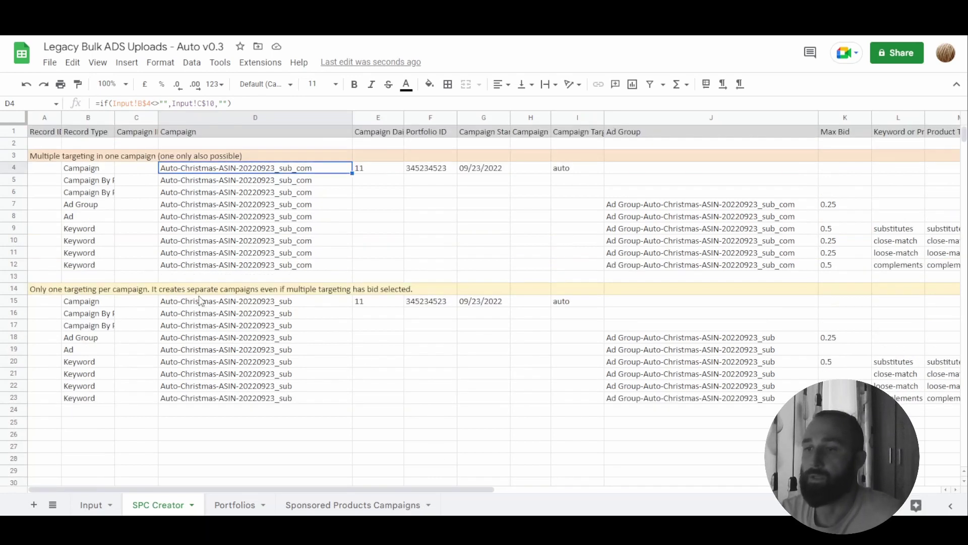
{"action": "scroll", "coordinate": [326, 372], "scroll_direction": "down", "scroll_amount": 12}
{"action": "scroll", "coordinate": [328, 374], "scroll_direction": "up", "scroll_amount": 8}
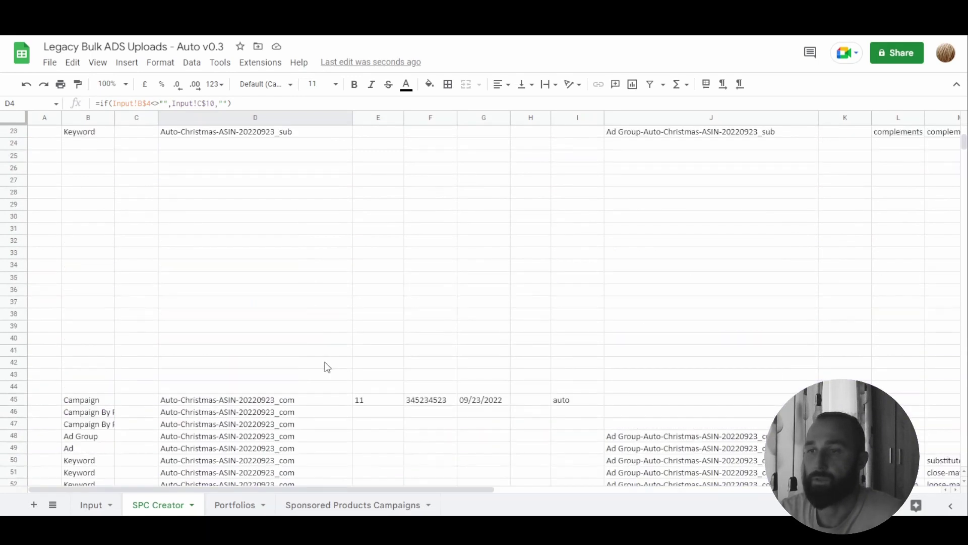
{"action": "scroll", "coordinate": [157, 215], "scroll_direction": "up", "scroll_amount": 2}
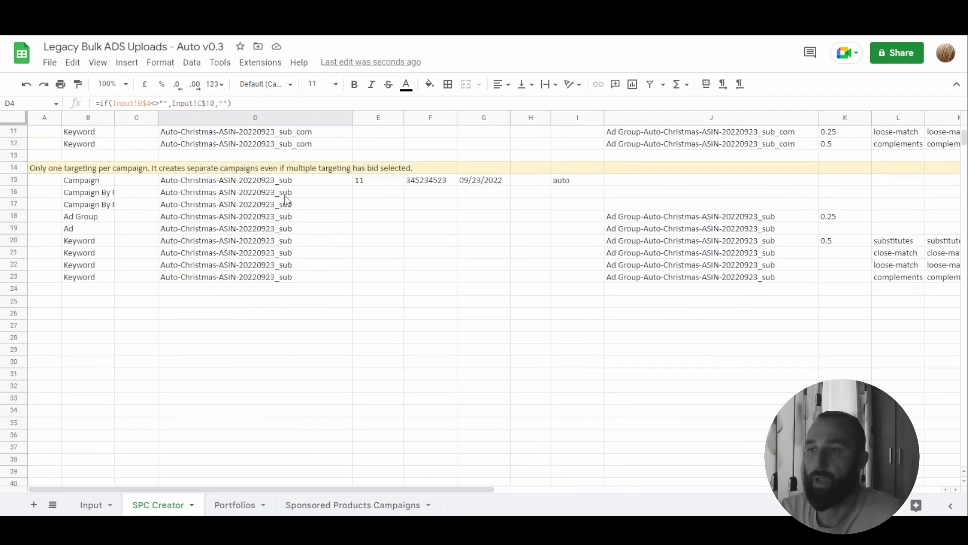
{"action": "left_click_drag", "start_coordinate": [284, 180], "coordinate": [287, 277]}
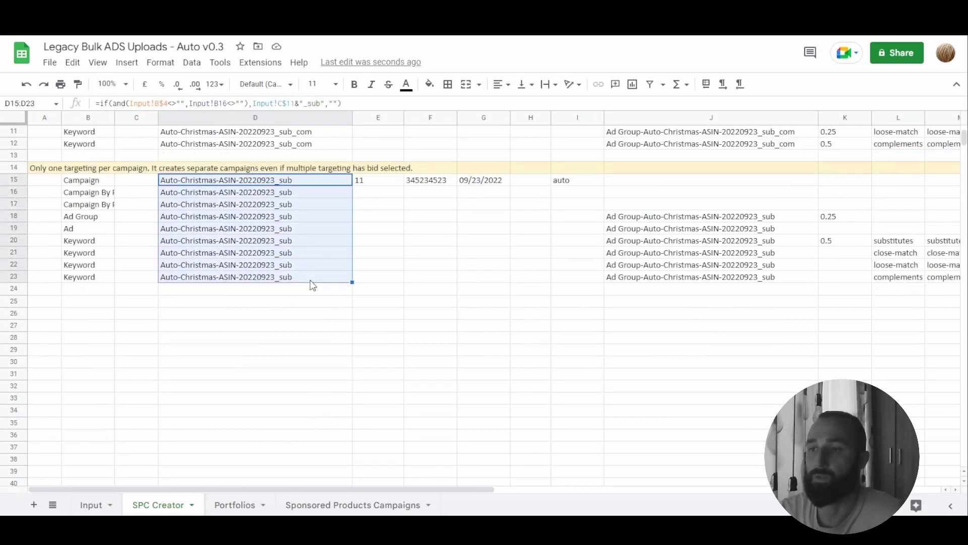
{"action": "scroll", "coordinate": [312, 285], "scroll_direction": "down", "scroll_amount": 6}
{"action": "left_click_drag", "start_coordinate": [307, 363], "coordinate": [309, 400]}
{"action": "scroll", "coordinate": [382, 356], "scroll_direction": "up", "scroll_amount": 7}
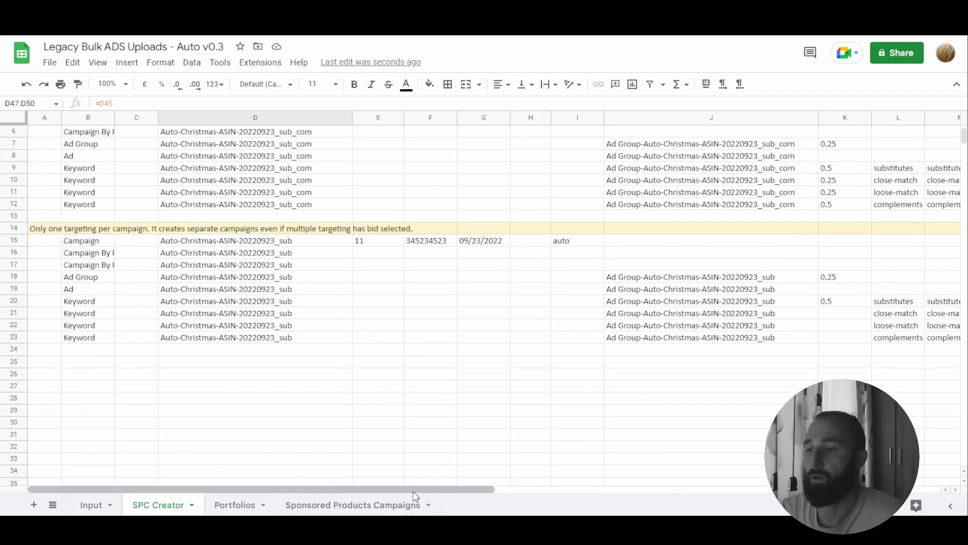
Inspect row 20, the paused status formulas and the last com keyword row.
{"action": "left_click_drag", "start_coordinate": [413, 491], "coordinate": [730, 492]}
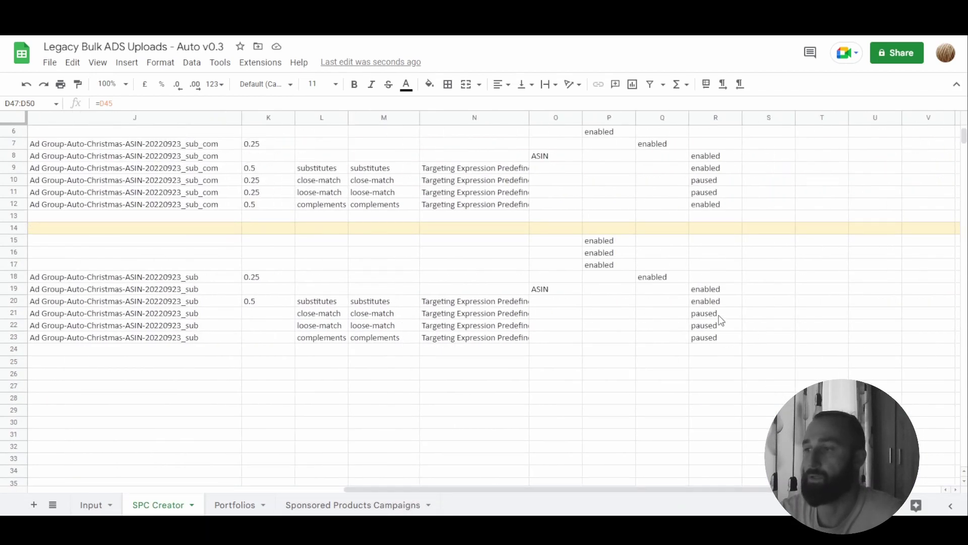
{"action": "left_click_drag", "start_coordinate": [716, 301], "coordinate": [198, 305]}
{"action": "left_click_drag", "start_coordinate": [711, 338], "coordinate": [709, 315]}
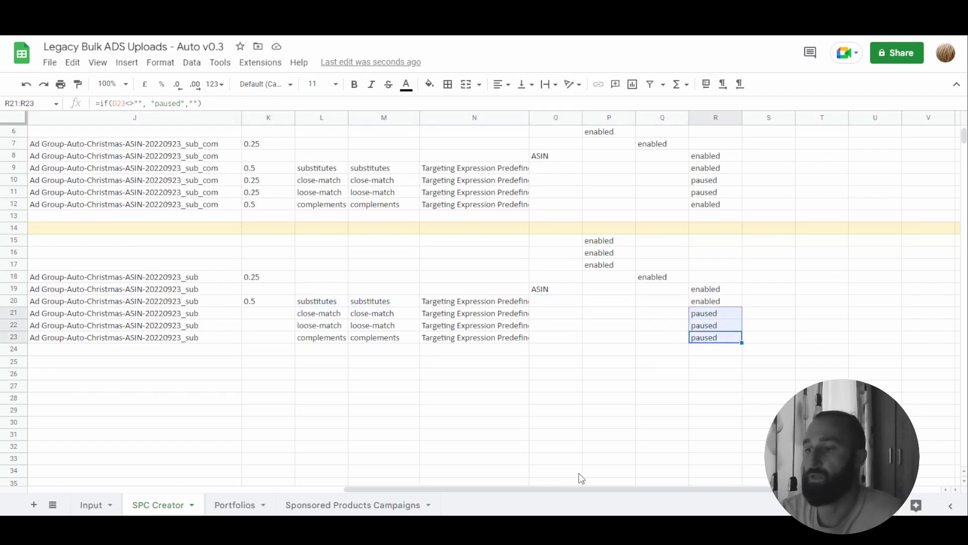
{"action": "left_click_drag", "start_coordinate": [580, 487], "coordinate": [319, 452]}
{"action": "scroll", "coordinate": [356, 428], "scroll_direction": "down", "scroll_amount": 5}
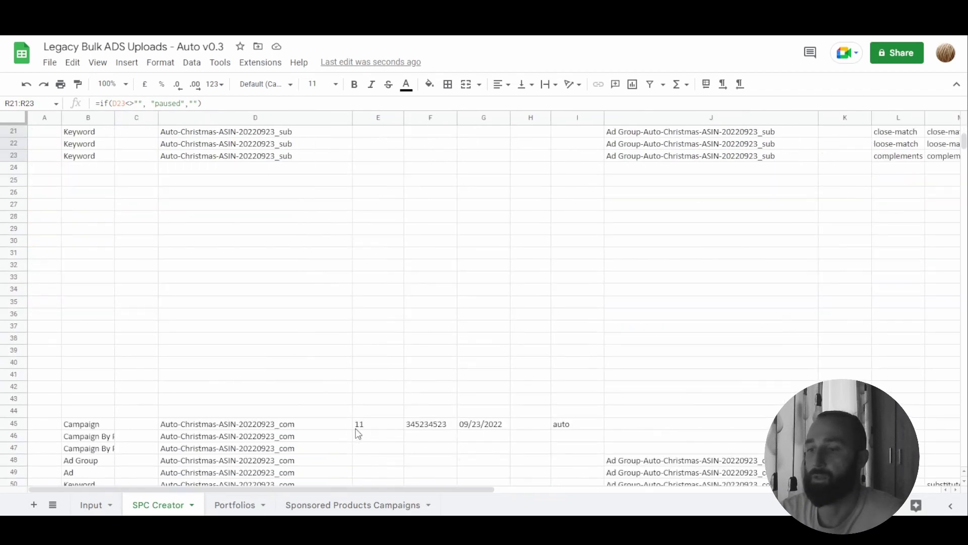
{"action": "scroll", "coordinate": [356, 430], "scroll_direction": "down", "scroll_amount": 2}
{"action": "left_click_drag", "start_coordinate": [494, 493], "coordinate": [726, 492]}
{"action": "left_click_drag", "start_coordinate": [787, 399], "coordinate": [91, 399]}
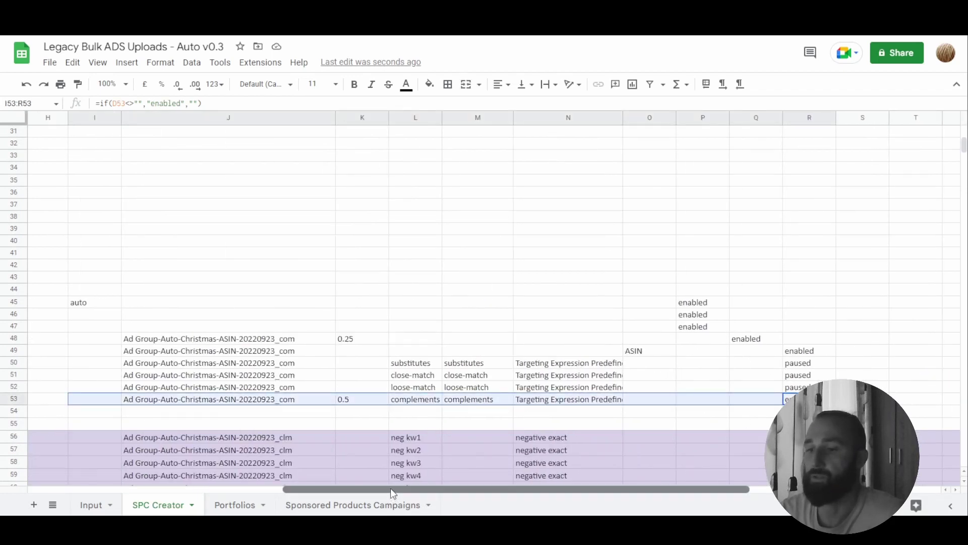
{"action": "left_click_drag", "start_coordinate": [384, 488], "coordinate": [132, 489]}
Fill the $0.50 substitutes bid down to the close-match and loose-match bids.
{"action": "left_click", "coordinate": [93, 504]}
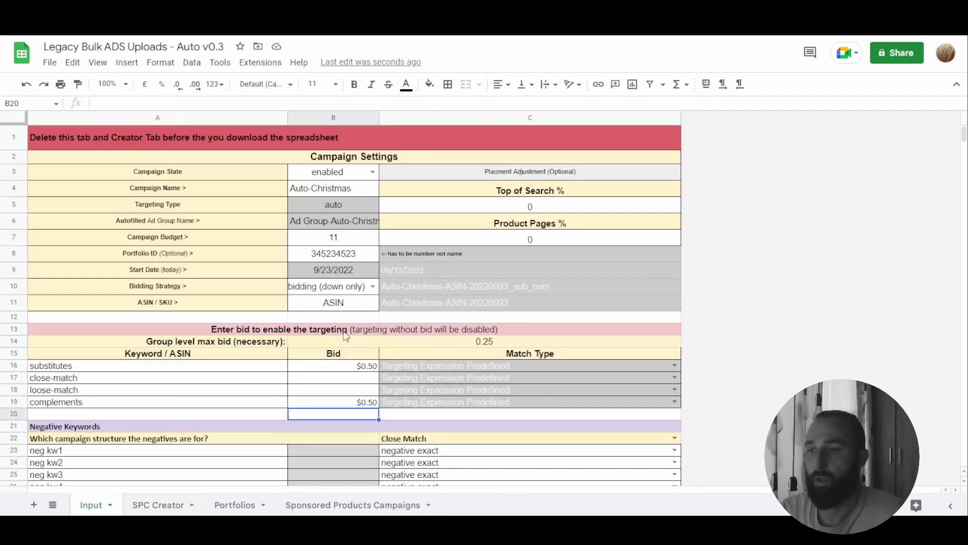
{"action": "left_click", "coordinate": [367, 371]}
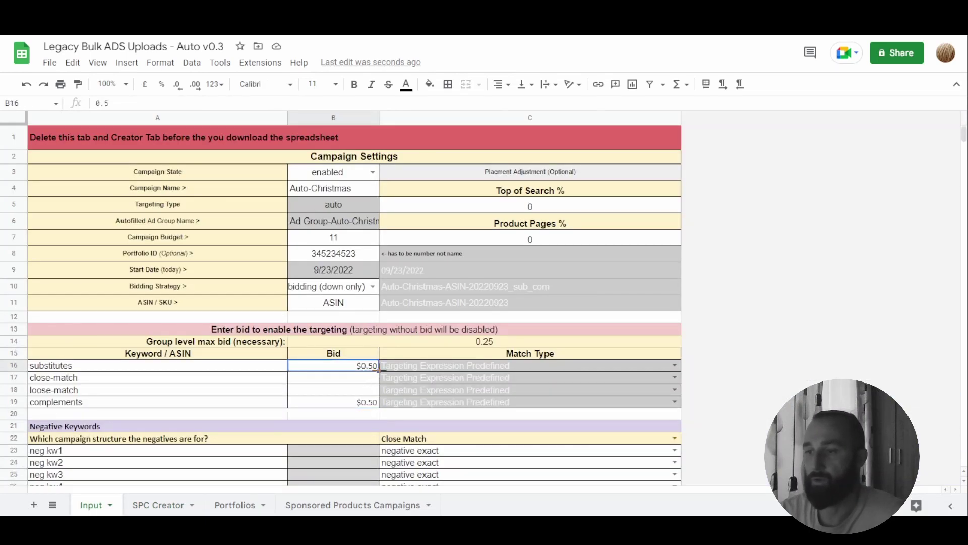
{"action": "left_click_drag", "start_coordinate": [379, 373], "coordinate": [380, 395]}
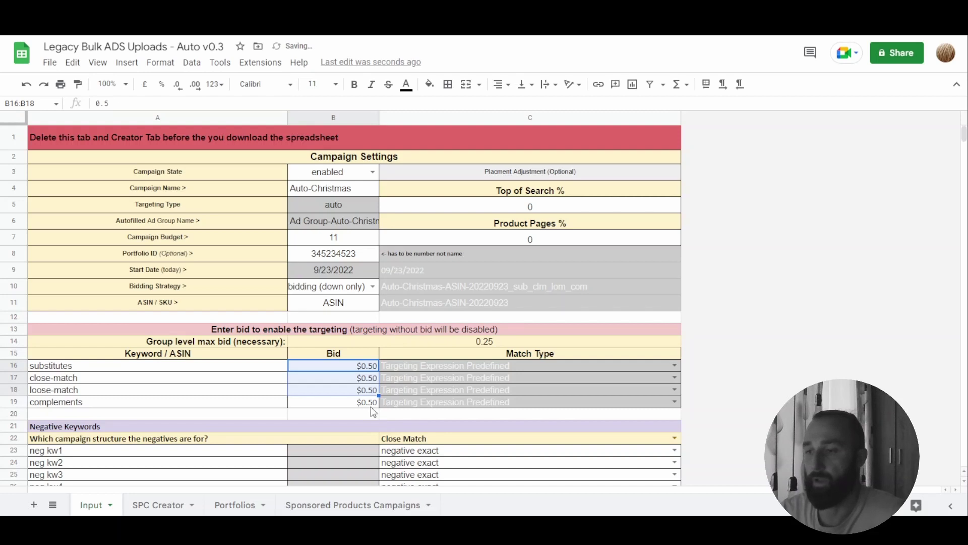
Select SPC Creator rows 15–53 holding the separate sub, clm, lom and com campaigns.
{"action": "left_click", "coordinate": [165, 512]}
{"action": "scroll", "coordinate": [255, 434], "scroll_direction": "up", "scroll_amount": 10}
{"action": "scroll", "coordinate": [253, 424], "scroll_direction": "down", "scroll_amount": 2}
{"action": "scroll", "coordinate": [243, 403], "scroll_direction": "down", "scroll_amount": 1}
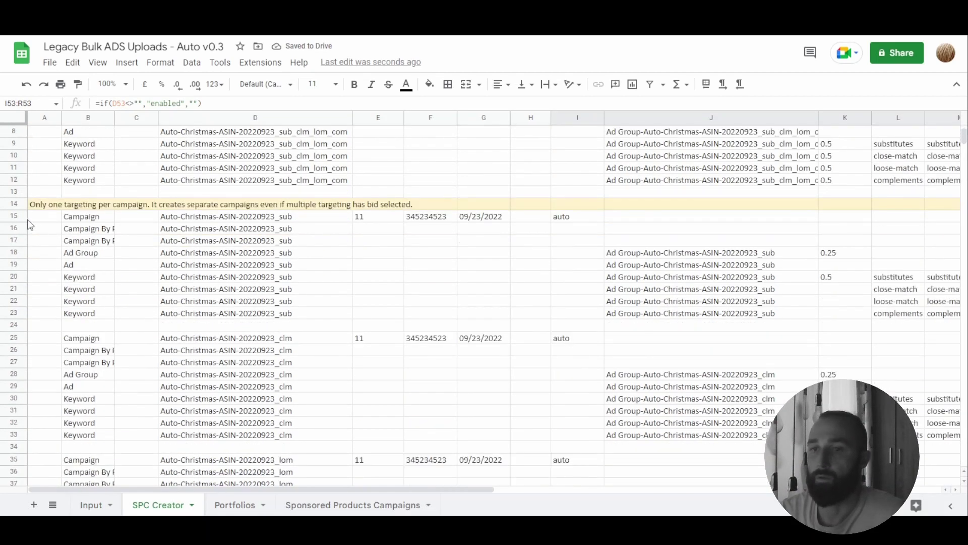
{"action": "left_click", "coordinate": [14, 216]}
{"action": "scroll", "coordinate": [227, 379], "scroll_direction": "down", "scroll_amount": 5}
{"action": "scroll", "coordinate": [218, 373], "scroll_direction": "down", "scroll_amount": 5}
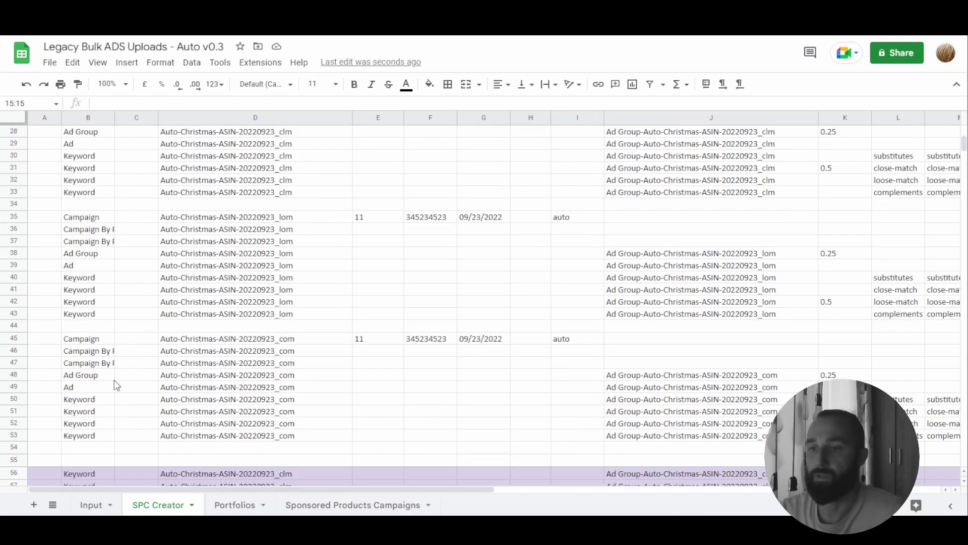
{"action": "left_click", "coordinate": [15, 435], "text": "shift"}
{"action": "scroll", "coordinate": [469, 411], "scroll_direction": "up", "scroll_amount": 1}
{"action": "scroll", "coordinate": [469, 411], "scroll_direction": "up", "scroll_amount": 12}
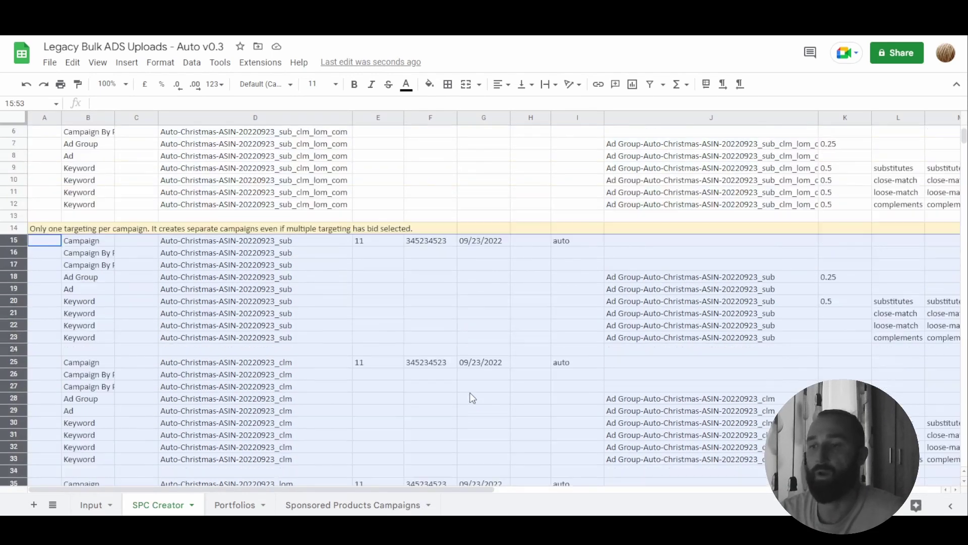
{"action": "scroll", "coordinate": [469, 391], "scroll_direction": "down", "scroll_amount": 7}
{"action": "scroll", "coordinate": [439, 368], "scroll_direction": "down", "scroll_amount": 8}
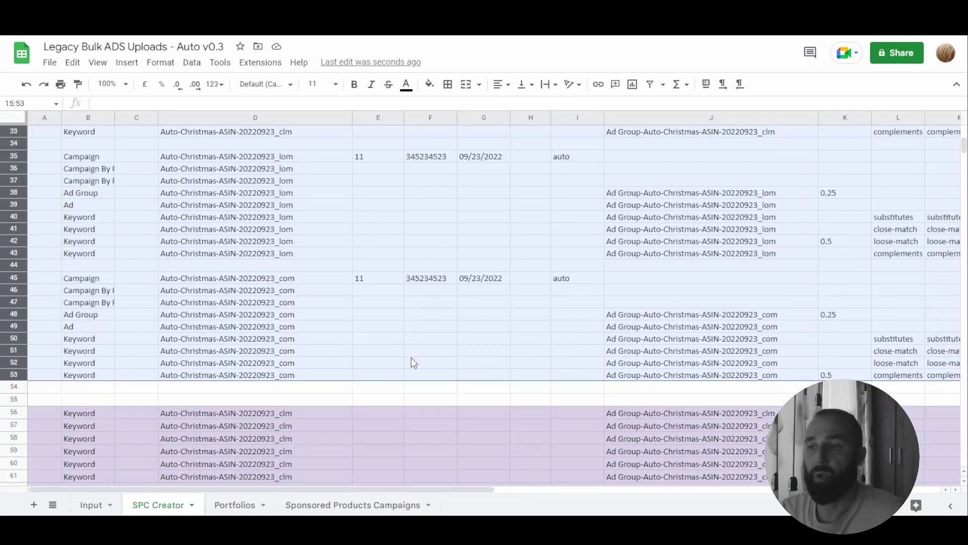
{"action": "scroll", "coordinate": [410, 357], "scroll_direction": "up", "scroll_amount": 3}
{"action": "left_click", "coordinate": [321, 506]}
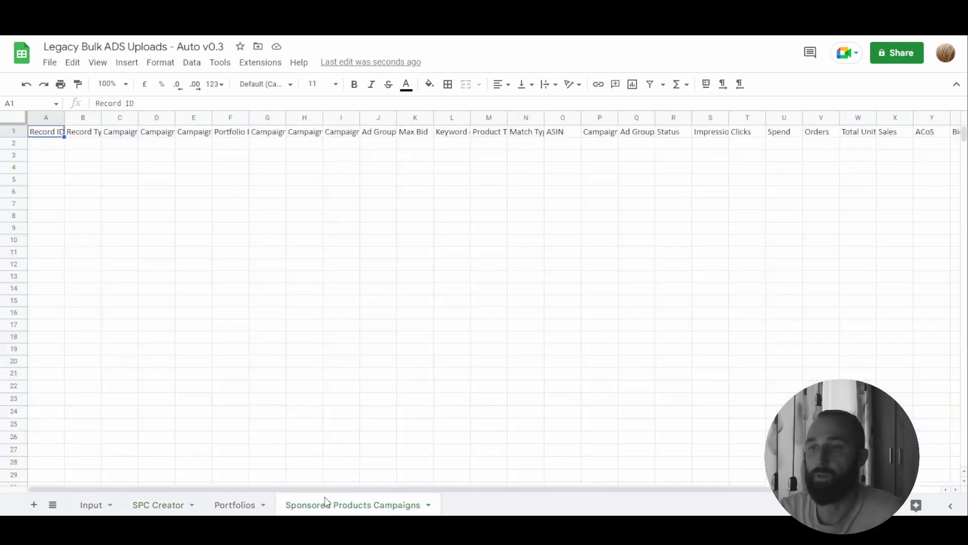
{"action": "left_click", "coordinate": [167, 503]}
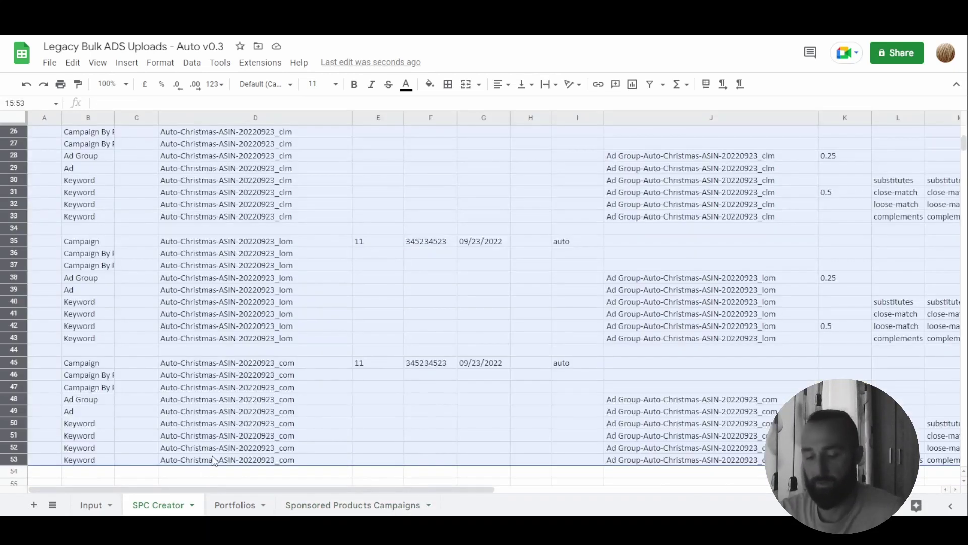
Paste the copied campaign rows at A3 of Sponsored Products Campaigns and scroll through them.
{"action": "left_click", "coordinate": [365, 507]}
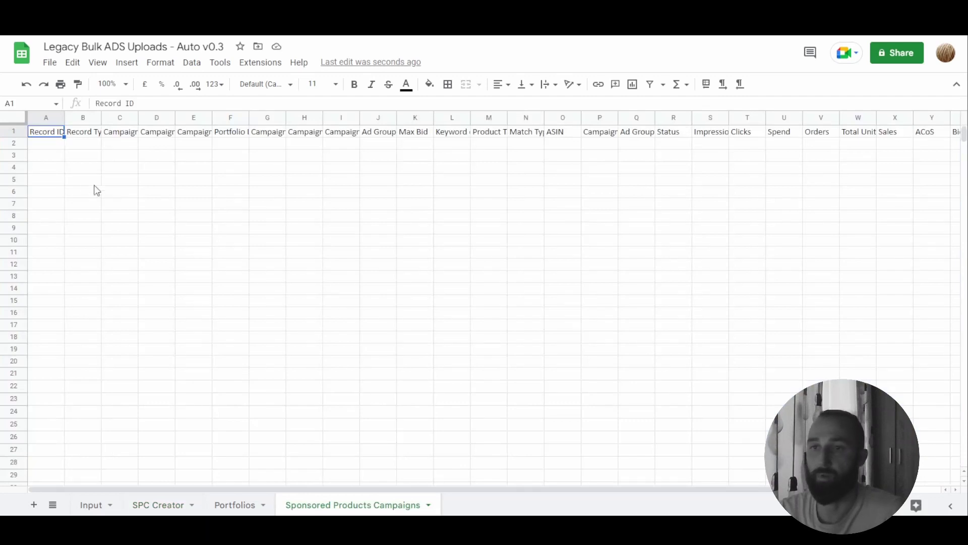
{"action": "left_click", "coordinate": [48, 157]}
{"action": "key", "text": "ctrl+v"}
{"action": "scroll", "coordinate": [497, 323], "scroll_direction": "down", "scroll_amount": 4}
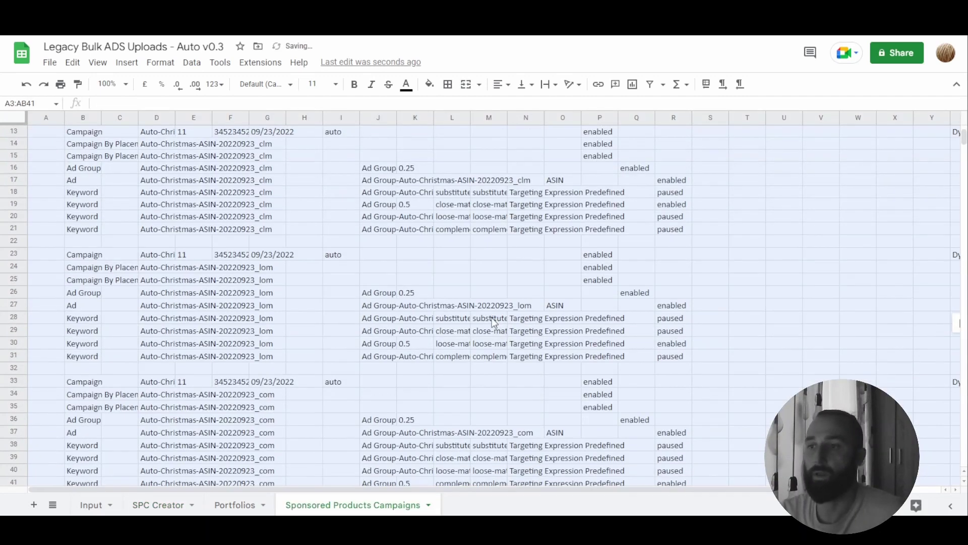
{"action": "scroll", "coordinate": [495, 322], "scroll_direction": "down", "scroll_amount": 4}
{"action": "scroll", "coordinate": [495, 319], "scroll_direction": "up", "scroll_amount": 7}
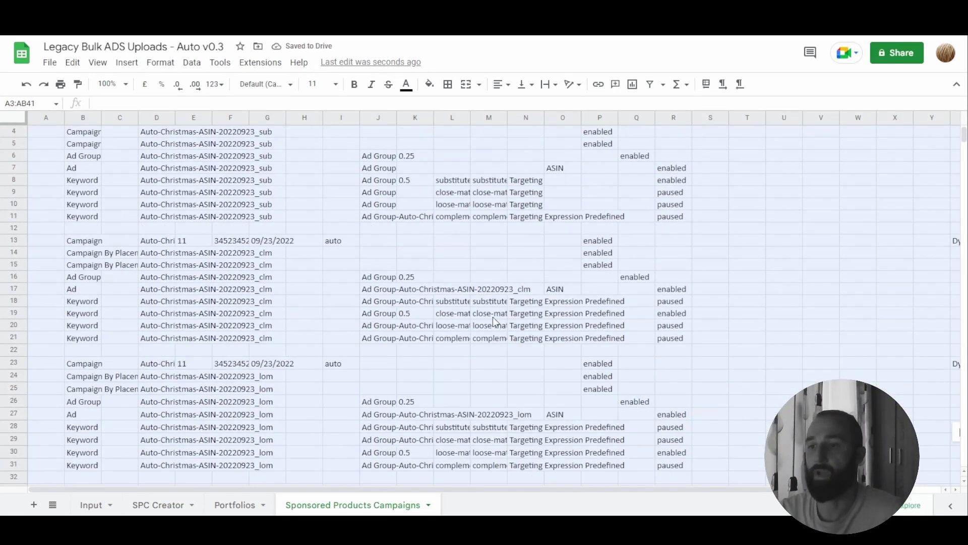
{"action": "scroll", "coordinate": [491, 319], "scroll_direction": "up", "scroll_amount": 1}
{"action": "scroll", "coordinate": [268, 272], "scroll_direction": "down", "scroll_amount": 6}
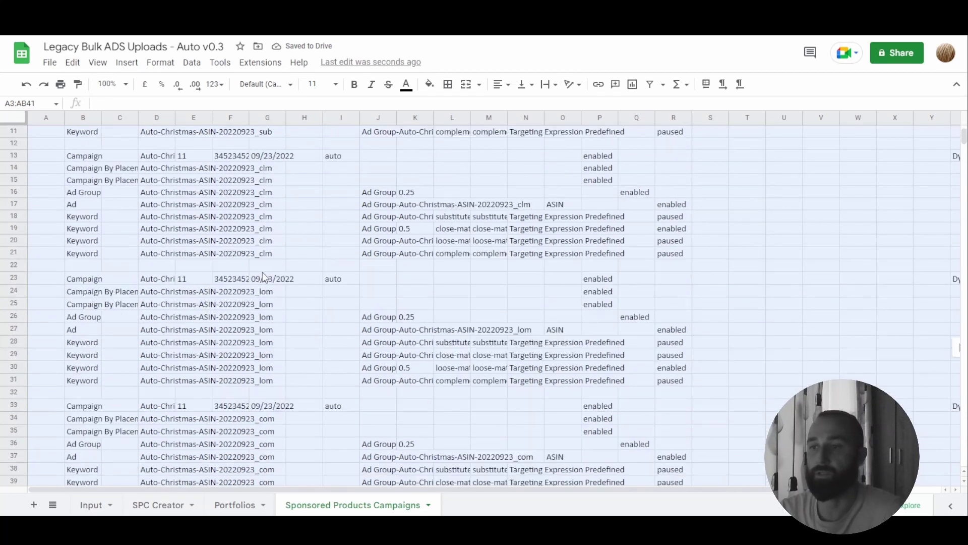
{"action": "scroll", "coordinate": [288, 279], "scroll_direction": "up", "scroll_amount": 5}
{"action": "scroll", "coordinate": [290, 284], "scroll_direction": "up", "scroll_amount": 2}
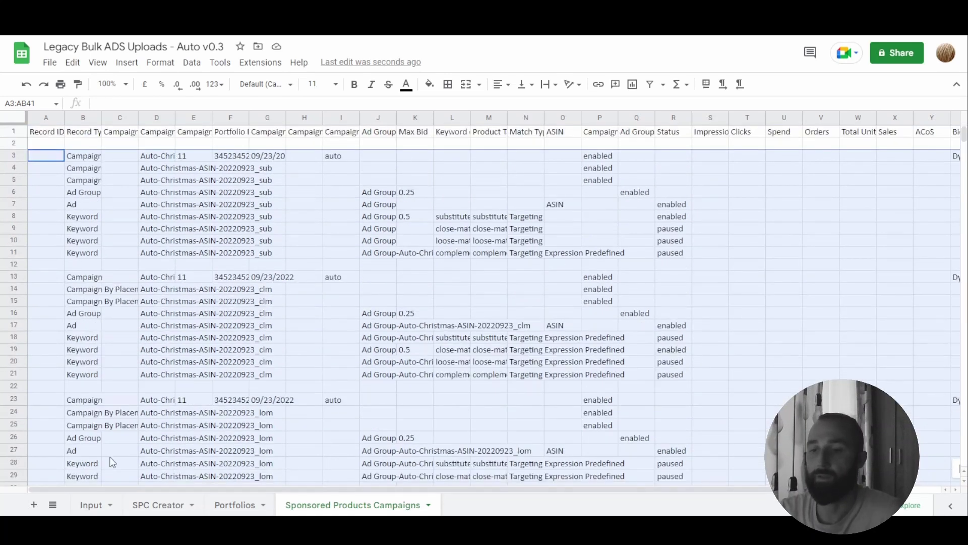
{"action": "left_click", "coordinate": [157, 506]}
{"action": "left_click", "coordinate": [91, 505]}
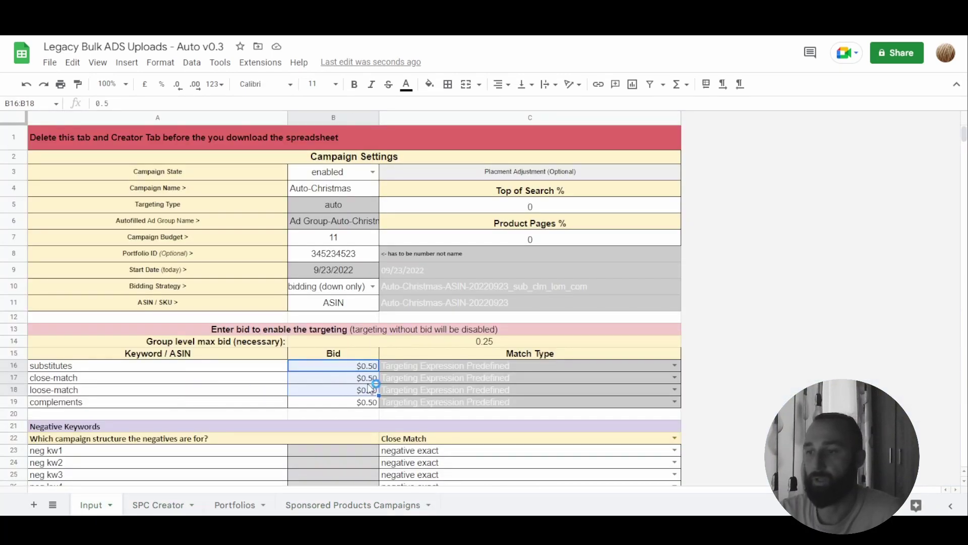
Clear the close-match and loose-match bids in B17:B18.
{"action": "left_click", "coordinate": [371, 402]}
{"action": "left_click_drag", "start_coordinate": [362, 378], "coordinate": [360, 396]}
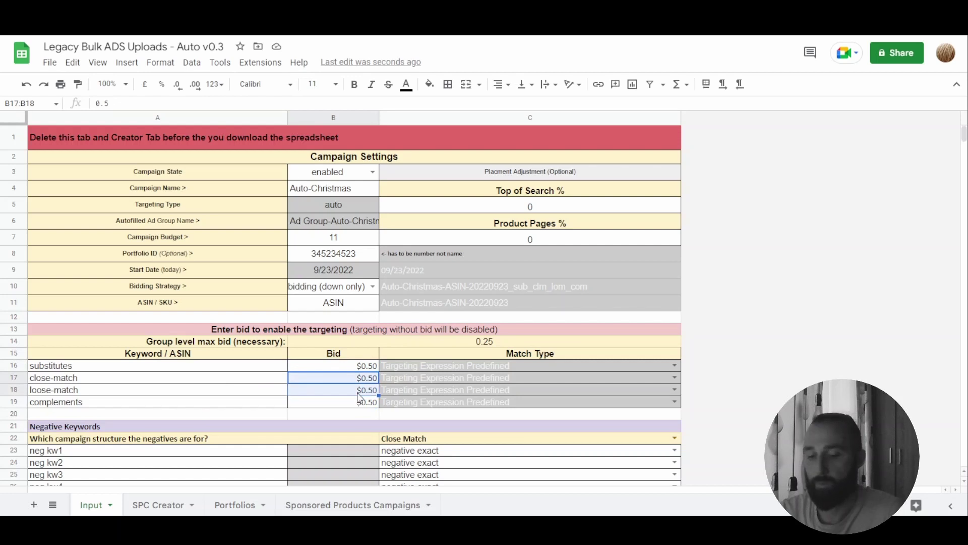
{"action": "key", "text": "Delete"}
Delete the previously pasted rows from Sponsored Products Campaigns.
{"action": "left_click", "coordinate": [147, 507]}
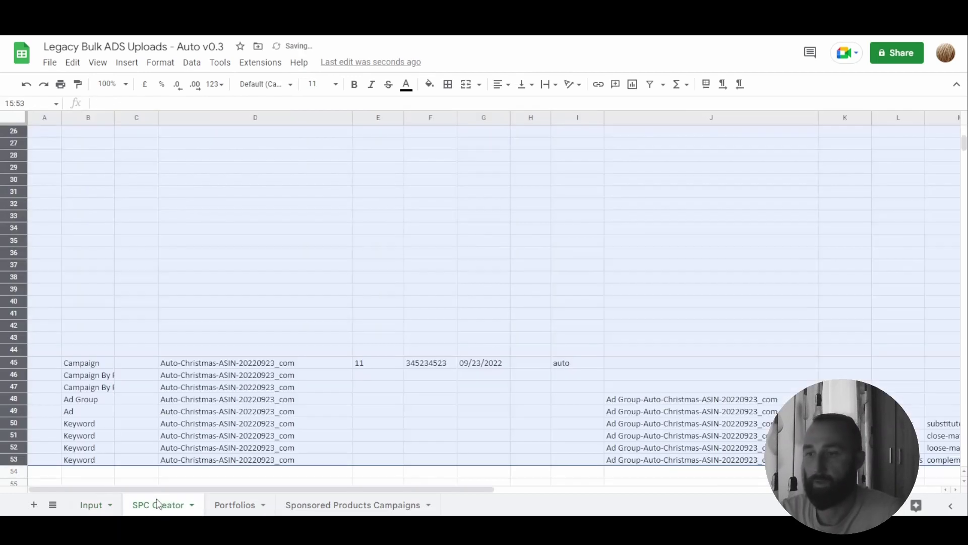
{"action": "left_click", "coordinate": [342, 502]}
{"action": "key", "text": "Delete"}
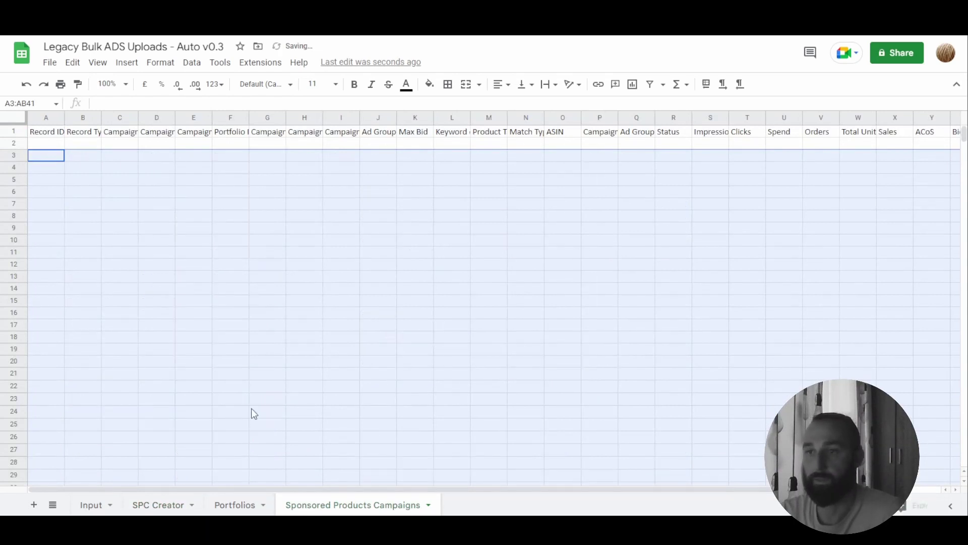
{"action": "left_click", "coordinate": [101, 507]}
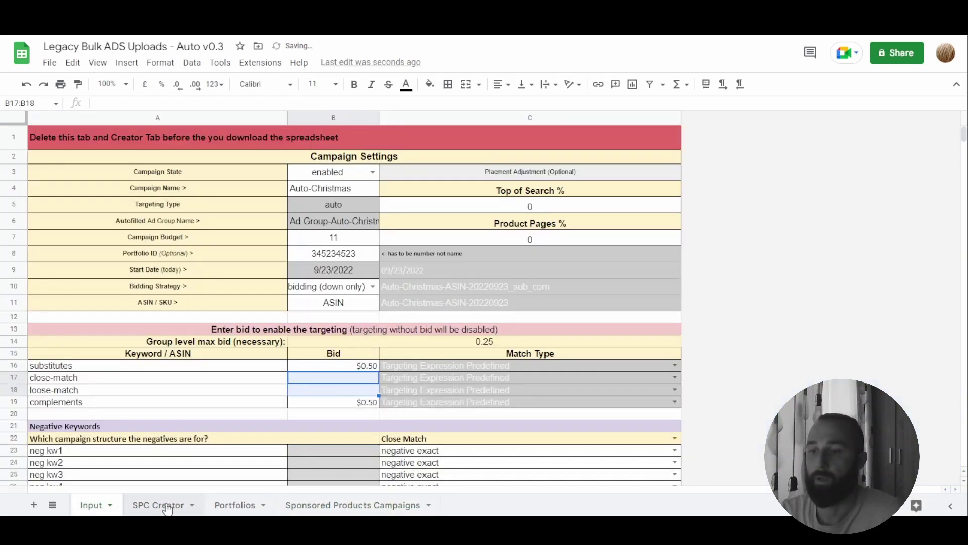
Copy SPC Creator rows 4–12 and paste them at A3 of Sponsored Products Campaigns.
{"action": "left_click", "coordinate": [176, 505]}
{"action": "scroll", "coordinate": [226, 396], "scroll_direction": "up", "scroll_amount": 8}
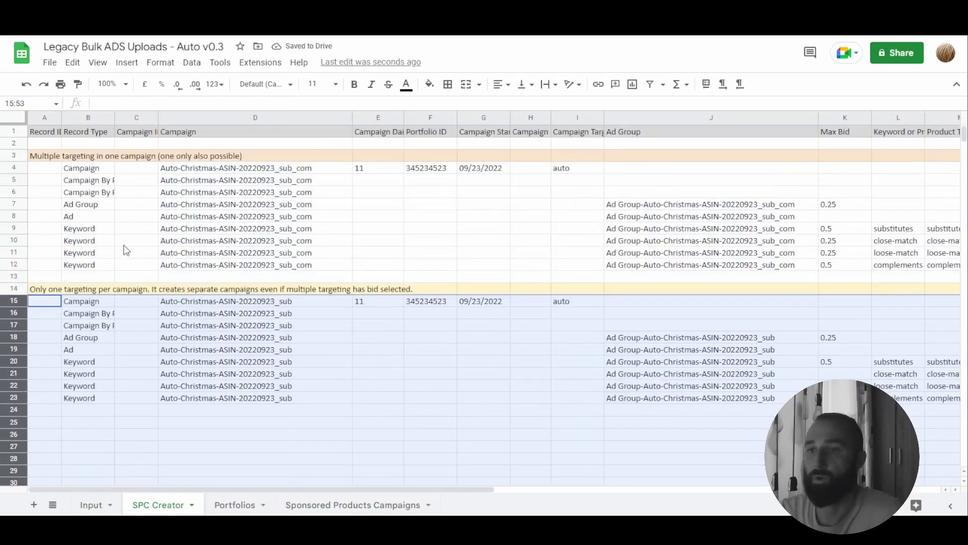
{"action": "left_click_drag", "start_coordinate": [14, 170], "coordinate": [17, 267]}
{"action": "key", "text": "ctrl+c"}
{"action": "left_click", "coordinate": [373, 504]}
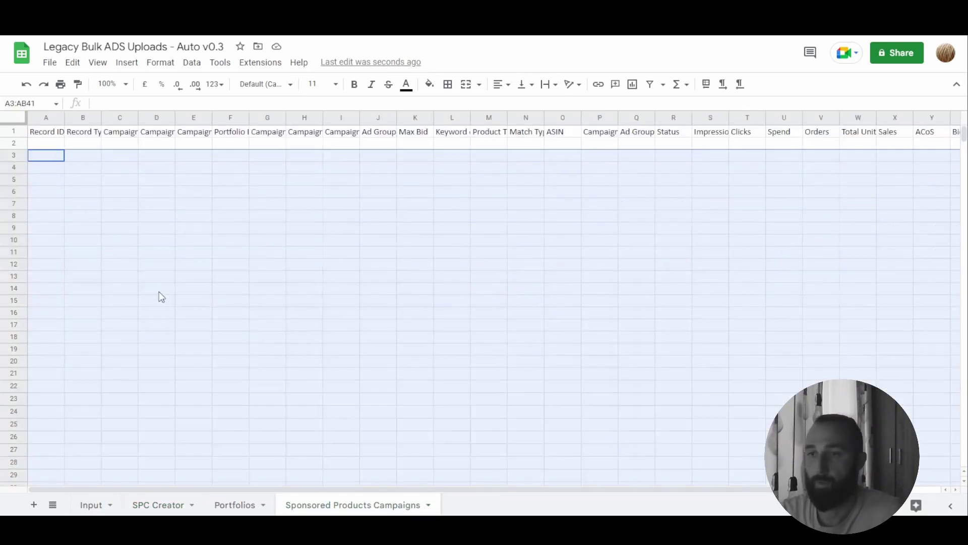
{"action": "left_click", "coordinate": [48, 159]}
{"action": "key", "text": "ctrl+v"}
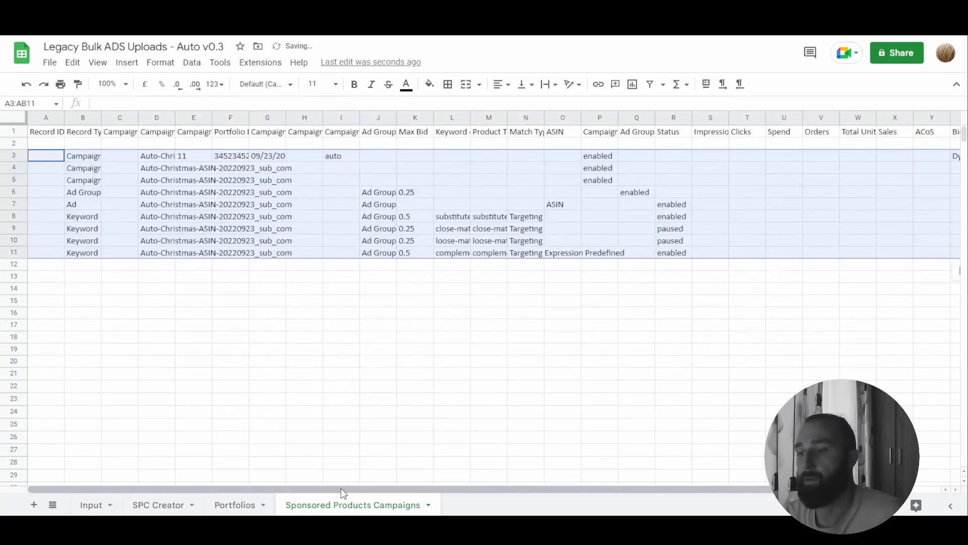
Check the Status column, confirming the two paused keyword rows.
{"action": "left_click_drag", "start_coordinate": [341, 488], "coordinate": [537, 493]}
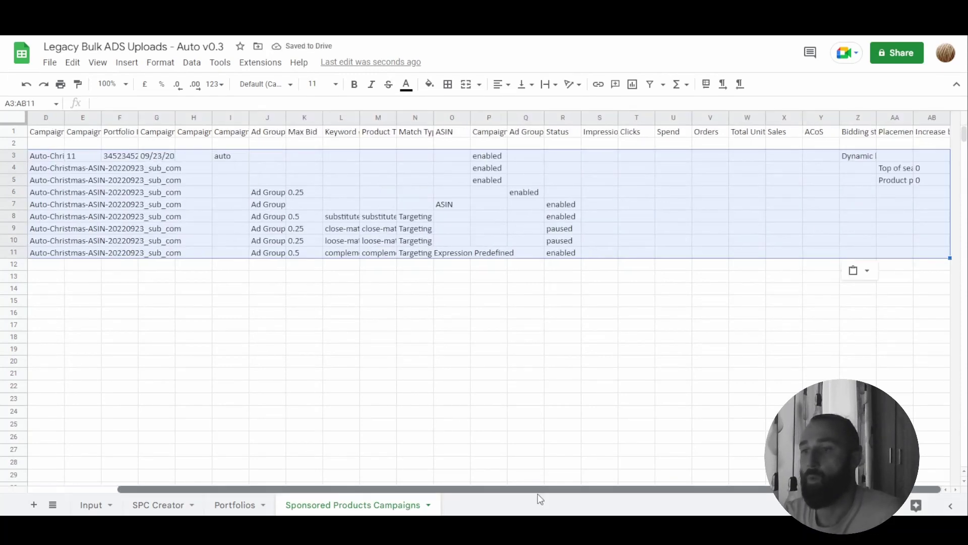
{"action": "left_click", "coordinate": [562, 216]}
{"action": "left_click", "coordinate": [565, 254]}
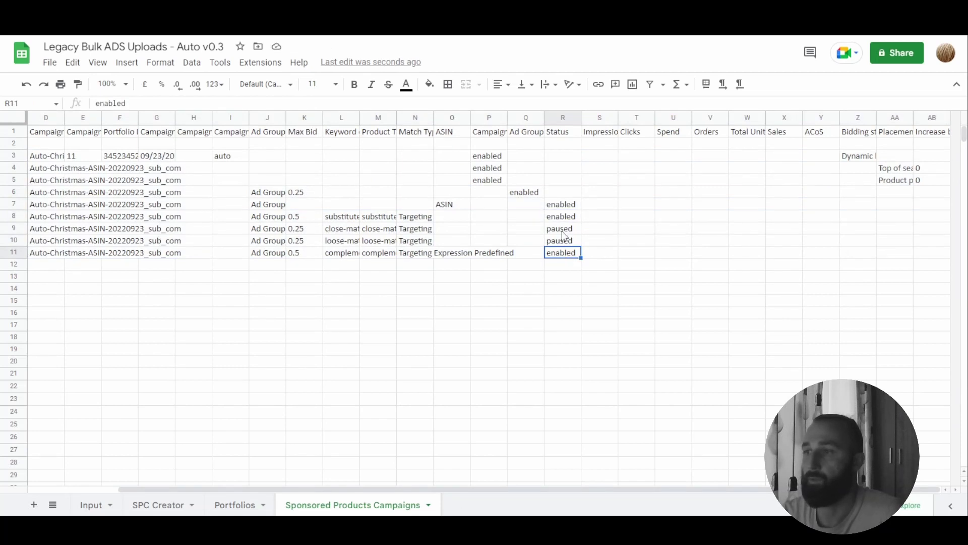
{"action": "left_click_drag", "start_coordinate": [562, 231], "coordinate": [190, 238]}
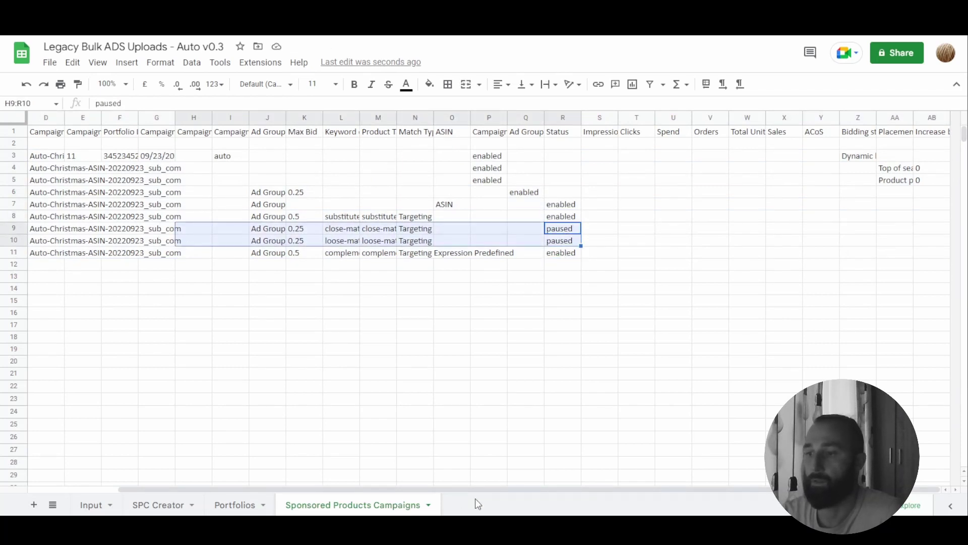
{"action": "left_click_drag", "start_coordinate": [472, 491], "coordinate": [382, 492]}
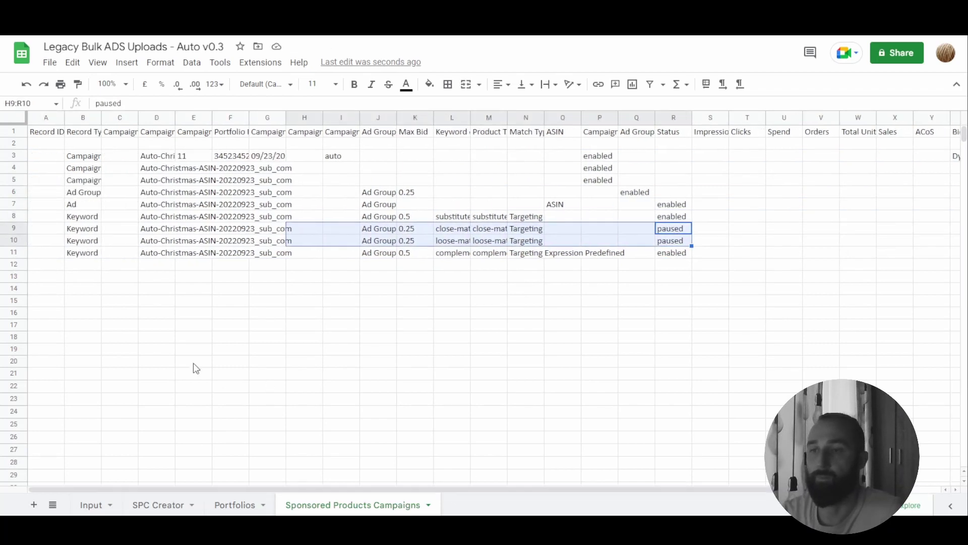
Fill the $0.50 substitutes bid in B16 down into the close-match and loose-match bids, B17–B18.
{"action": "left_click", "coordinate": [154, 505]}
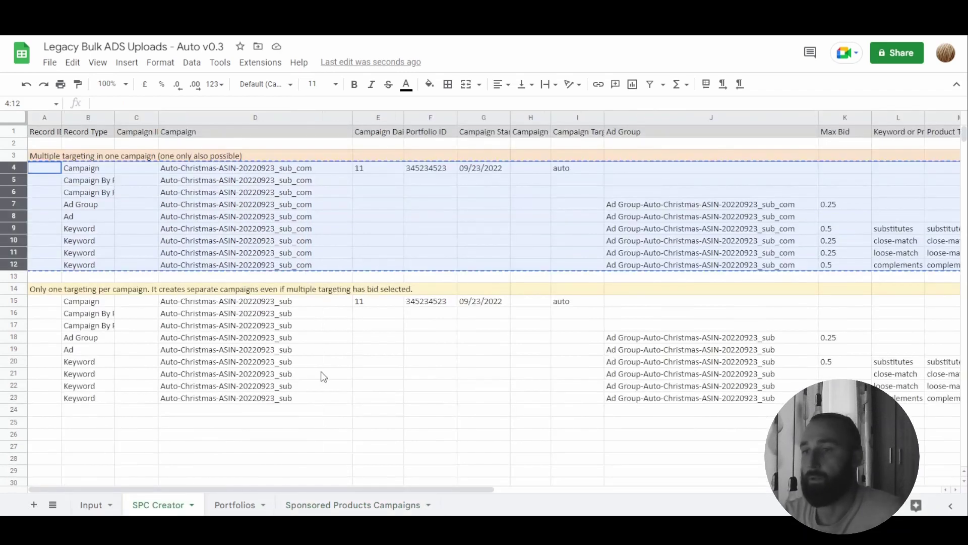
{"action": "scroll", "coordinate": [329, 376], "scroll_direction": "down", "scroll_amount": 2}
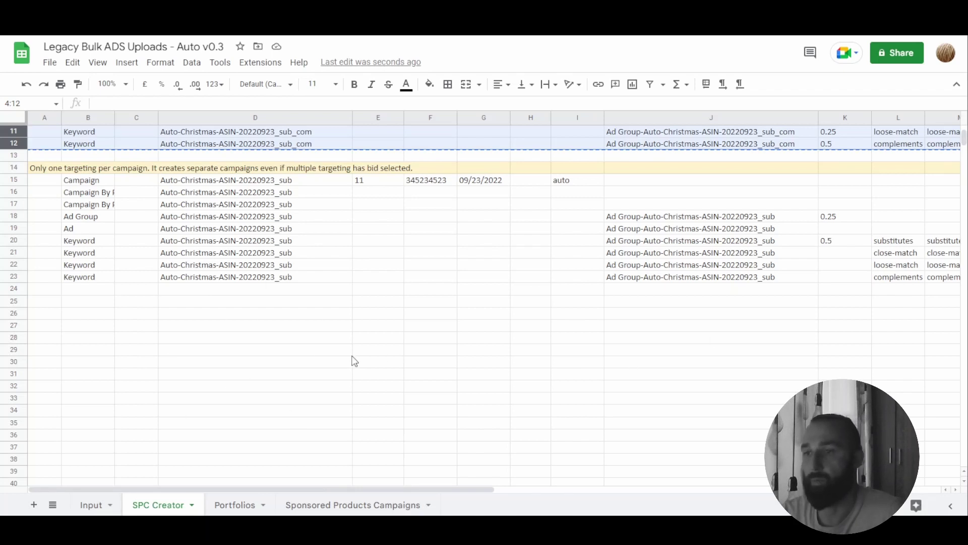
{"action": "scroll", "coordinate": [303, 393], "scroll_direction": "down", "scroll_amount": 2}
{"action": "left_click", "coordinate": [91, 505]}
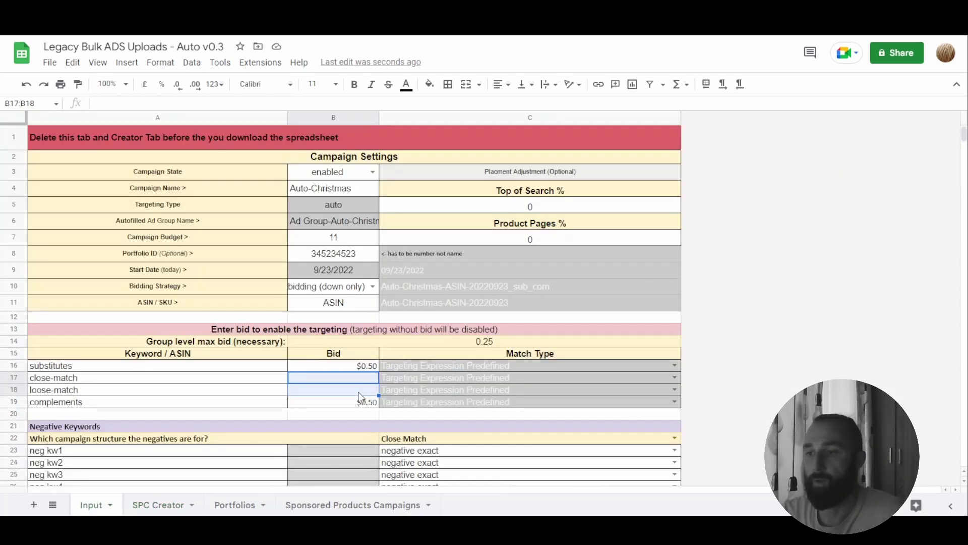
{"action": "left_click", "coordinate": [375, 366]}
{"action": "left_click_drag", "start_coordinate": [378, 371], "coordinate": [378, 393]}
In SPC Creator, select the combined campaign rows 4–12, then rows 15 through 53.
{"action": "left_click", "coordinate": [158, 505]}
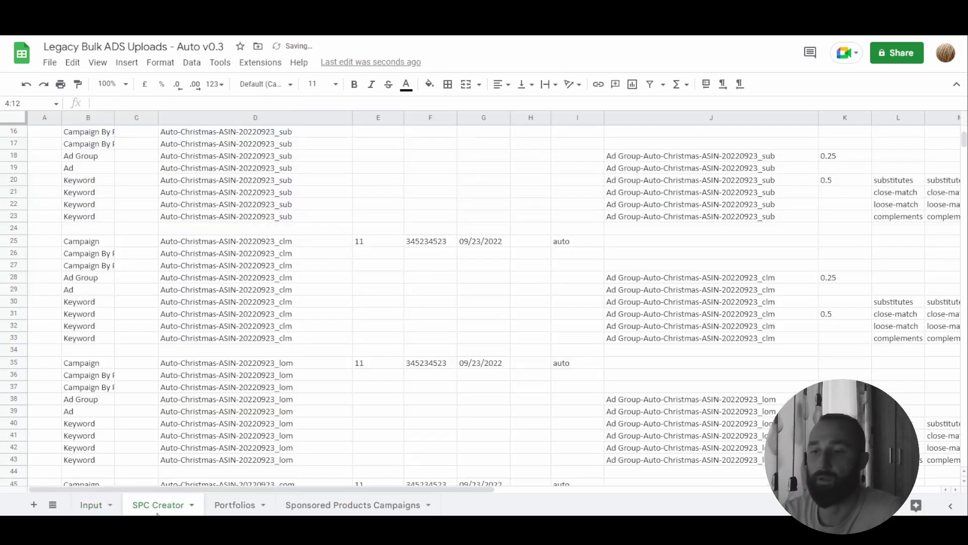
{"action": "left_click", "coordinate": [11, 229], "text": "shift"}
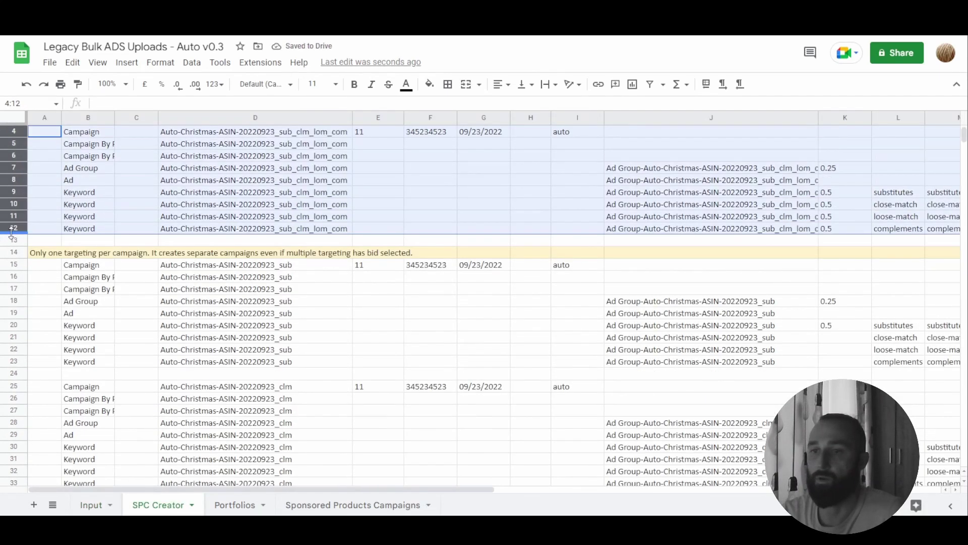
{"action": "left_click", "coordinate": [14, 265]}
{"action": "scroll", "coordinate": [44, 309], "scroll_direction": "down", "scroll_amount": 7}
{"action": "scroll", "coordinate": [48, 315], "scroll_direction": "down", "scroll_amount": 3}
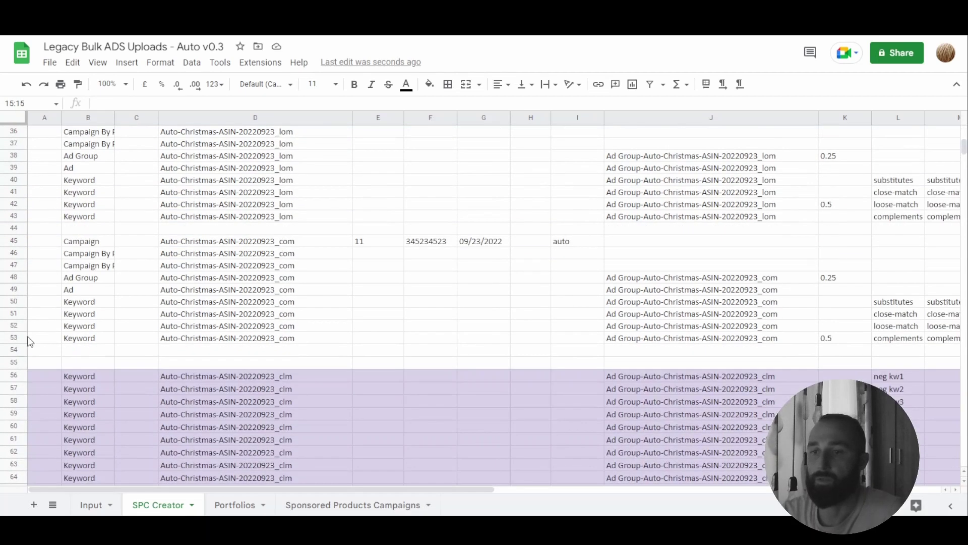
{"action": "left_click", "coordinate": [13, 338], "text": "shift"}
{"action": "scroll", "coordinate": [237, 303], "scroll_direction": "up", "scroll_amount": 1}
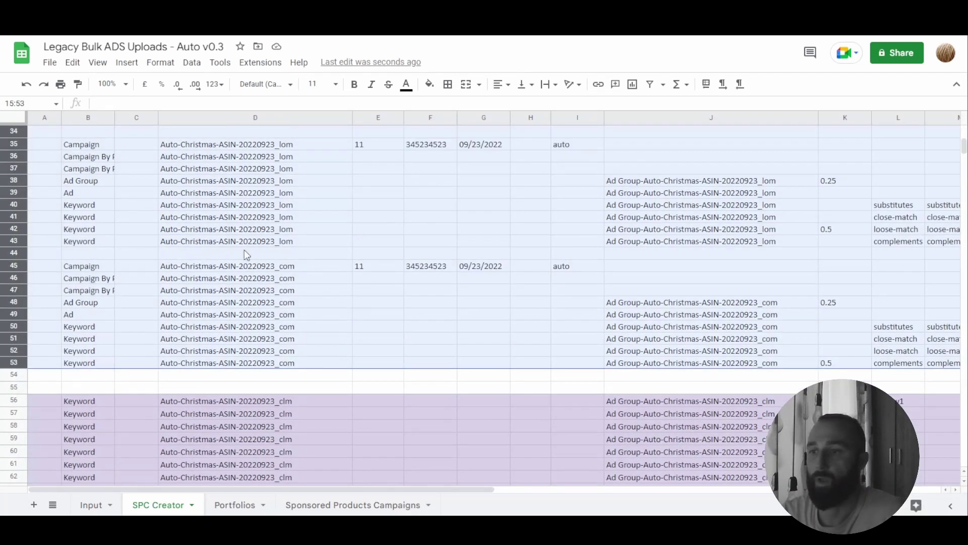
{"action": "scroll", "coordinate": [277, 241], "scroll_direction": "up", "scroll_amount": 9}
{"action": "scroll", "coordinate": [304, 260], "scroll_direction": "down", "scroll_amount": 8}
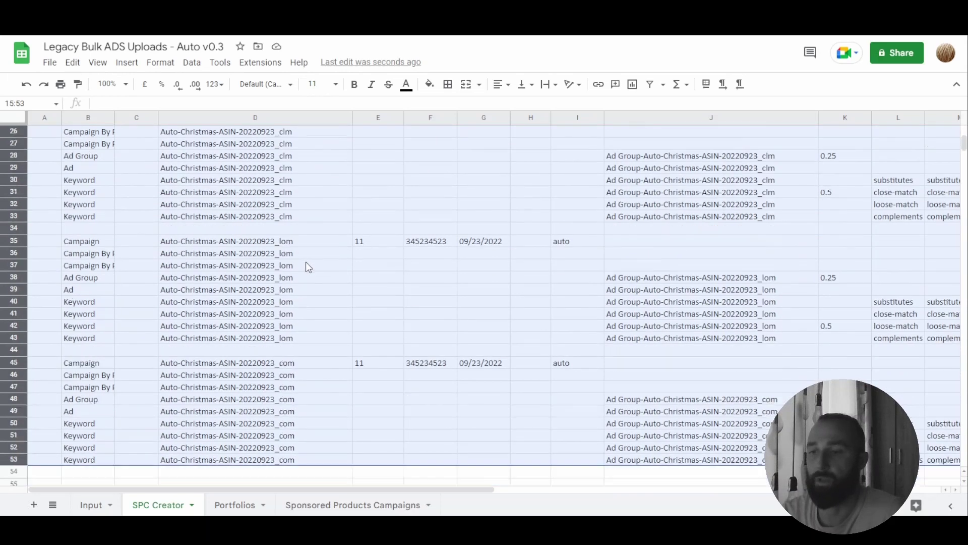
{"action": "scroll", "coordinate": [307, 262], "scroll_direction": "down", "scroll_amount": 4}
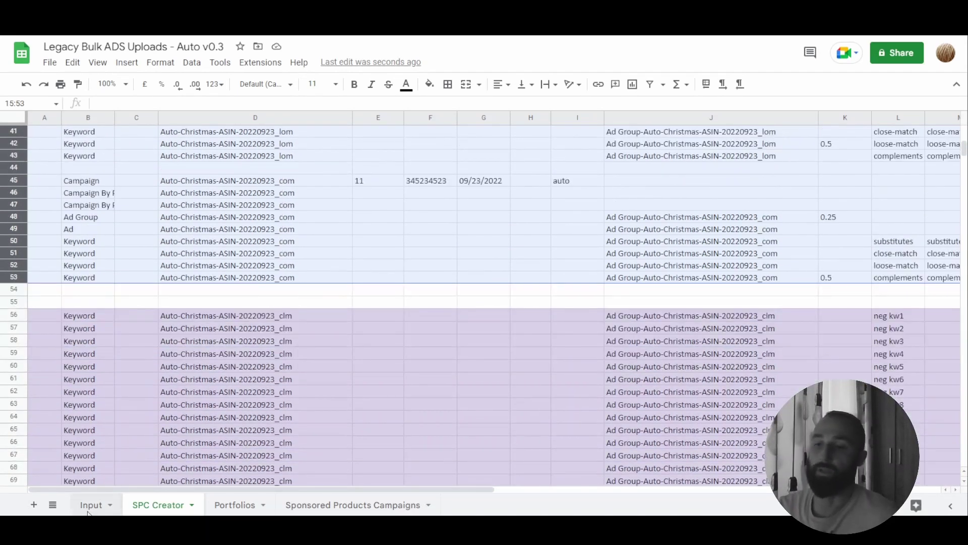
Clear the pasted bulk data from rows 3–11 of Sponsored Products Campaigns.
{"action": "left_click", "coordinate": [90, 505]}
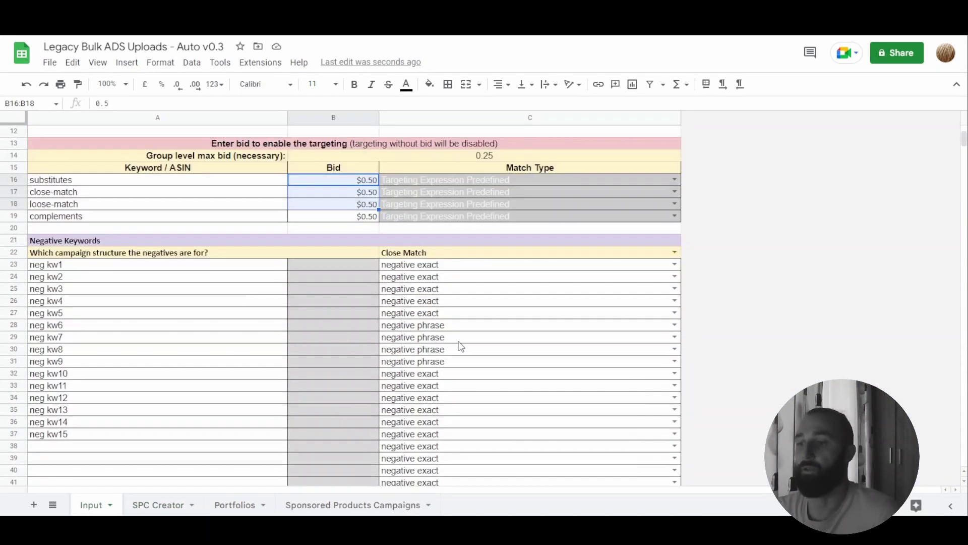
{"action": "scroll", "coordinate": [443, 335], "scroll_direction": "up", "scroll_amount": 4}
{"action": "scroll", "coordinate": [303, 393], "scroll_direction": "down", "scroll_amount": 2}
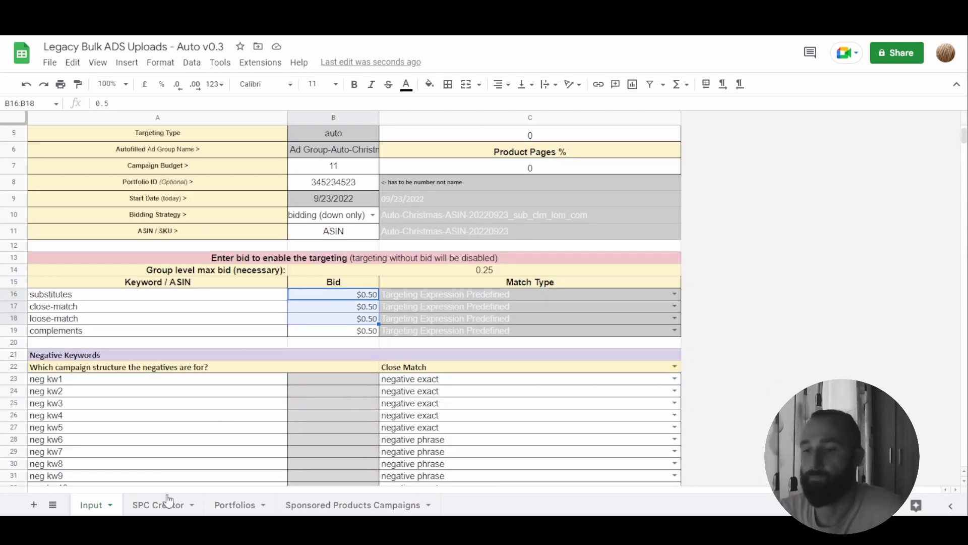
{"action": "left_click", "coordinate": [353, 504]}
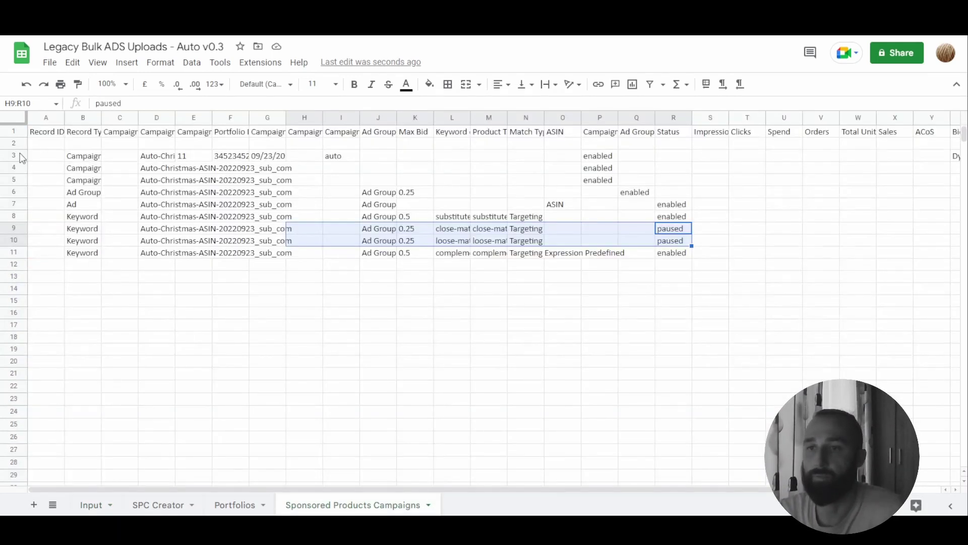
{"action": "left_click_drag", "start_coordinate": [17, 153], "coordinate": [16, 252]}
{"action": "key", "text": "Delete"}
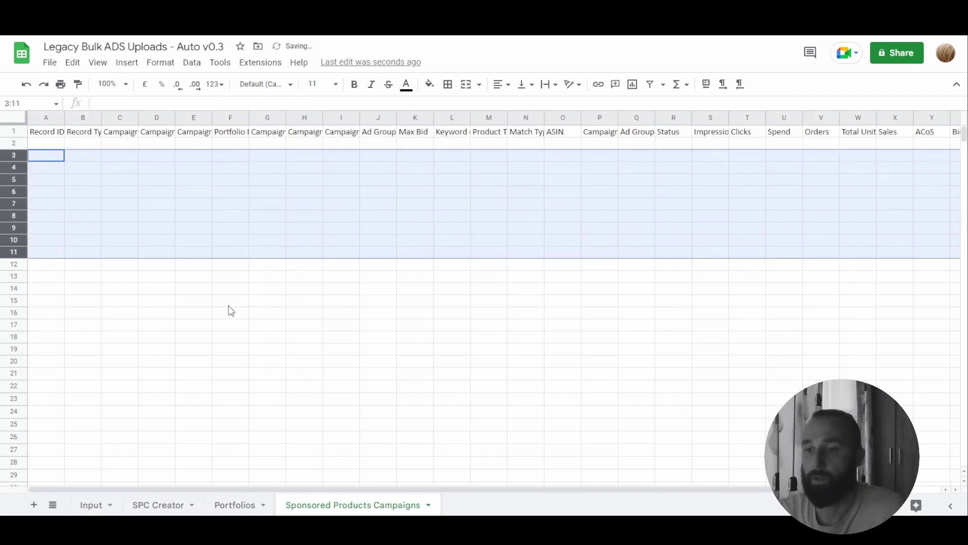
{"action": "left_click", "coordinate": [229, 304]}
Give the negatives' Close Match campaign structure cell C22 a pink fill on Input.
{"action": "left_click", "coordinate": [92, 504]}
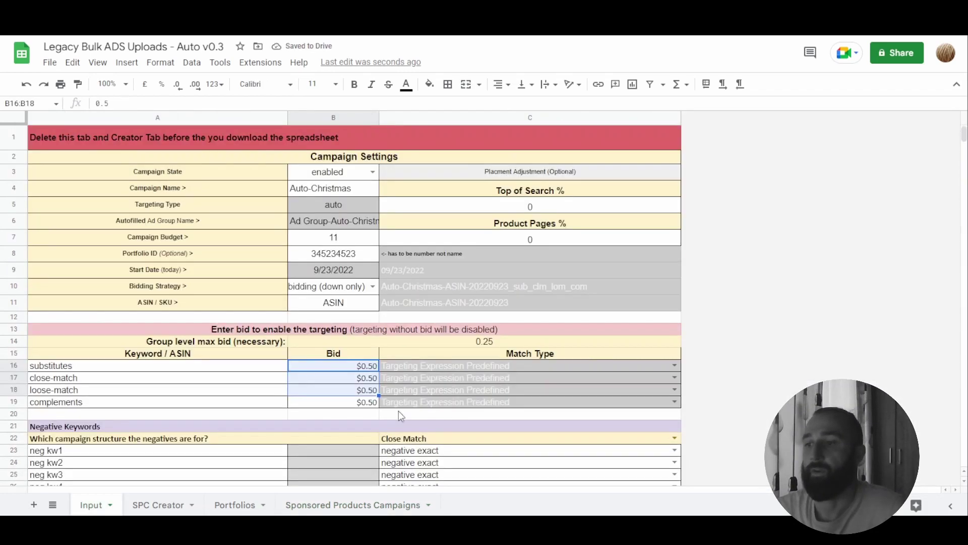
{"action": "scroll", "coordinate": [459, 219], "scroll_direction": "down", "scroll_amount": 5}
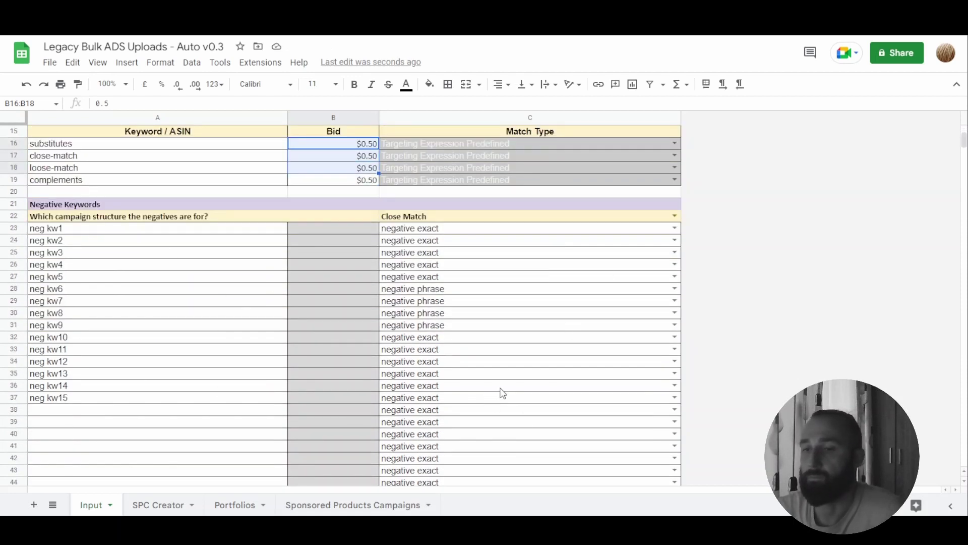
{"action": "scroll", "coordinate": [507, 277], "scroll_direction": "up", "scroll_amount": 2}
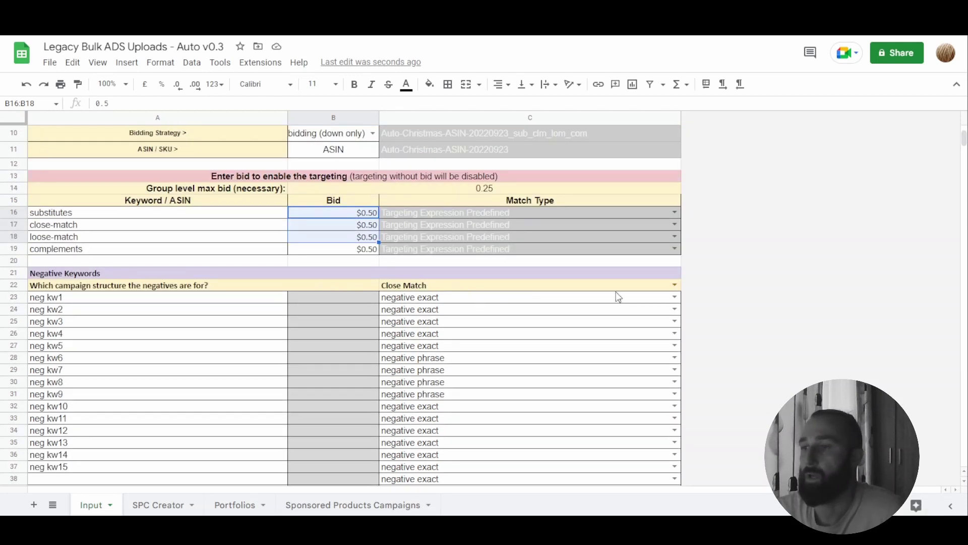
{"action": "left_click", "coordinate": [453, 276]}
{"action": "left_click", "coordinate": [482, 286]}
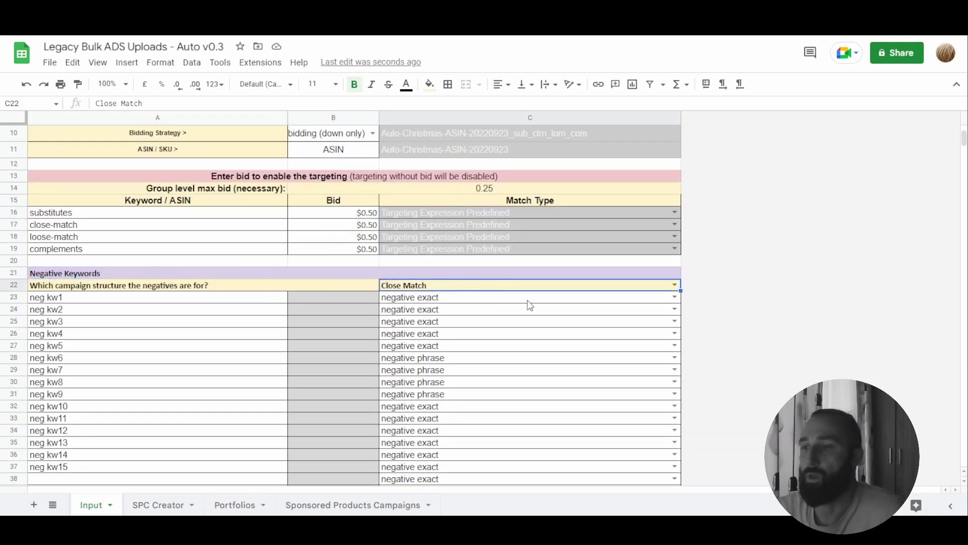
{"action": "scroll", "coordinate": [580, 310], "scroll_direction": "up", "scroll_amount": 3}
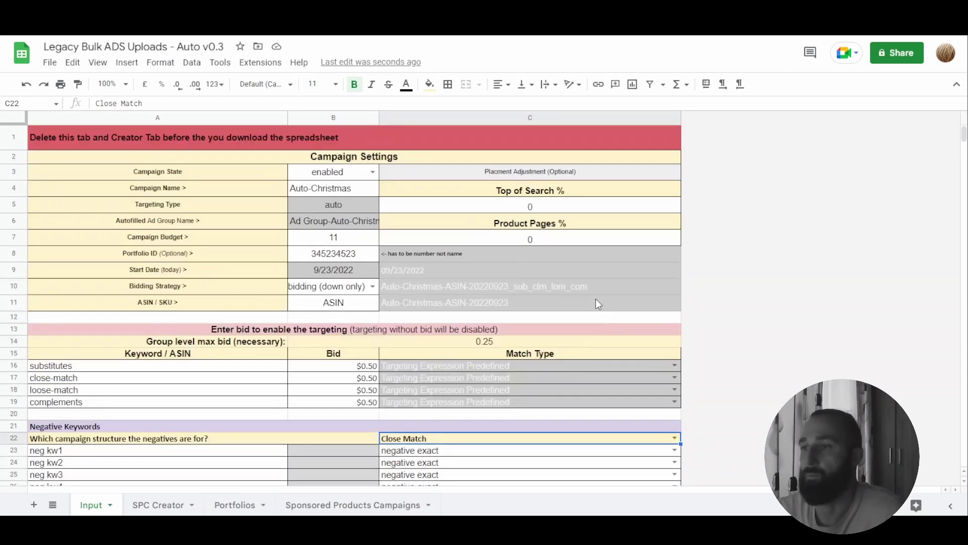
{"action": "scroll", "coordinate": [595, 302], "scroll_direction": "down", "scroll_amount": 2}
{"action": "scroll", "coordinate": [537, 373], "scroll_direction": "down", "scroll_amount": 1}
{"action": "scroll", "coordinate": [537, 373], "scroll_direction": "up", "scroll_amount": 3}
{"action": "scroll", "coordinate": [537, 375], "scroll_direction": "down", "scroll_amount": 1}
{"action": "scroll", "coordinate": [621, 376], "scroll_direction": "down", "scroll_amount": 1}
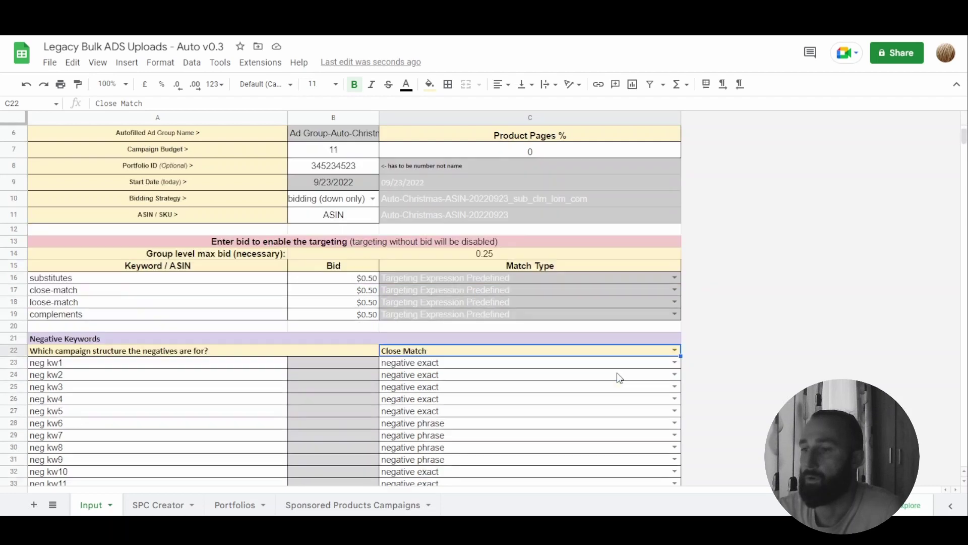
{"action": "left_click", "coordinate": [430, 84]}
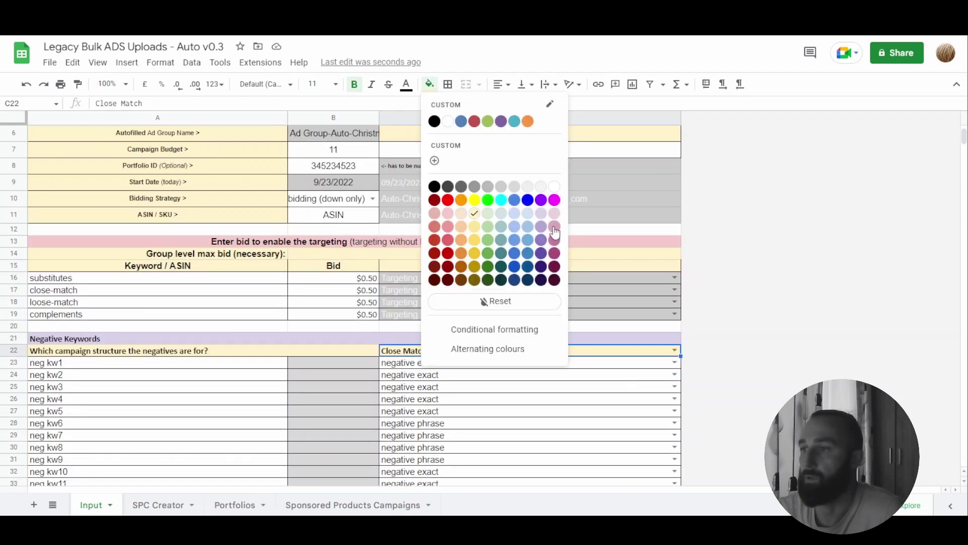
{"action": "left_click", "coordinate": [557, 228]}
{"action": "left_click", "coordinate": [674, 362]}
{"action": "left_click", "coordinate": [789, 324]}
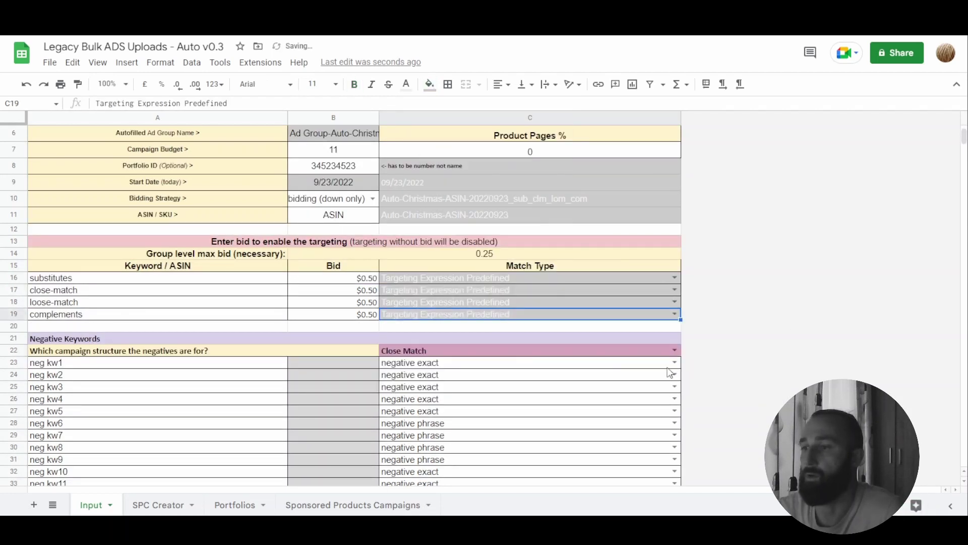
{"action": "left_click", "coordinate": [598, 352]}
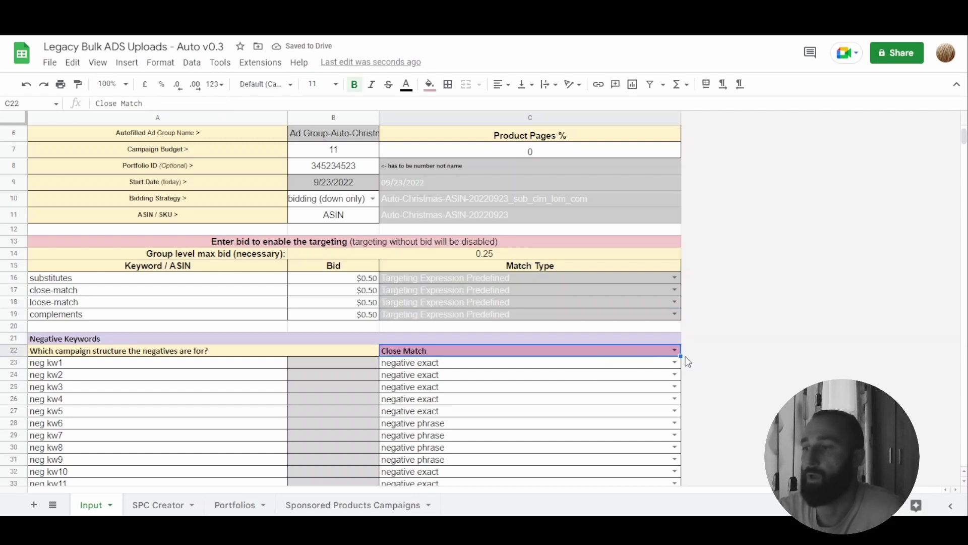
Inspect the formulas behind the generated campaign names in SPC Creator, then return to Input.
{"action": "scroll", "coordinate": [350, 425], "scroll_direction": "up", "scroll_amount": 3}
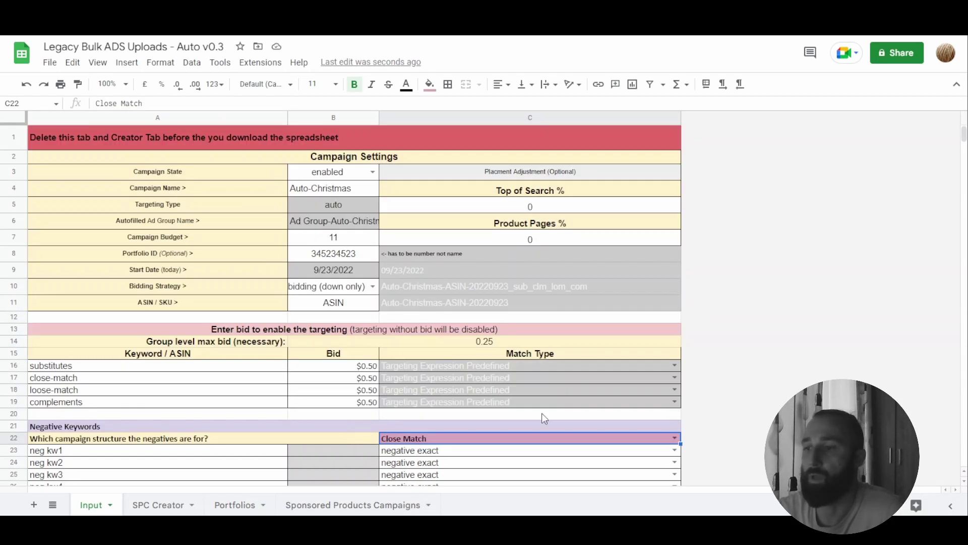
{"action": "scroll", "coordinate": [274, 449], "scroll_direction": "down", "scroll_amount": 4}
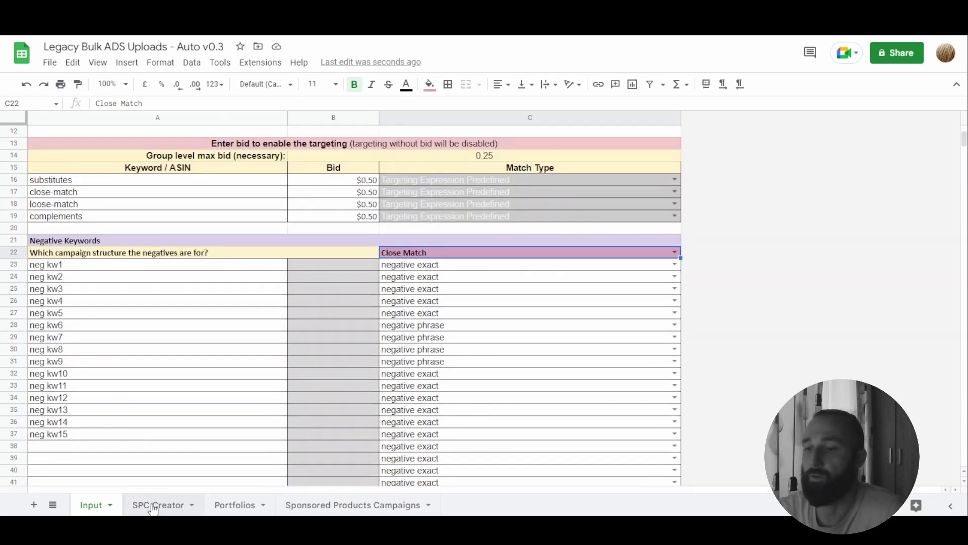
{"action": "key", "text": "ctrl+shift+Page_Down"}
{"action": "scroll", "coordinate": [316, 377], "scroll_direction": "up", "scroll_amount": 2}
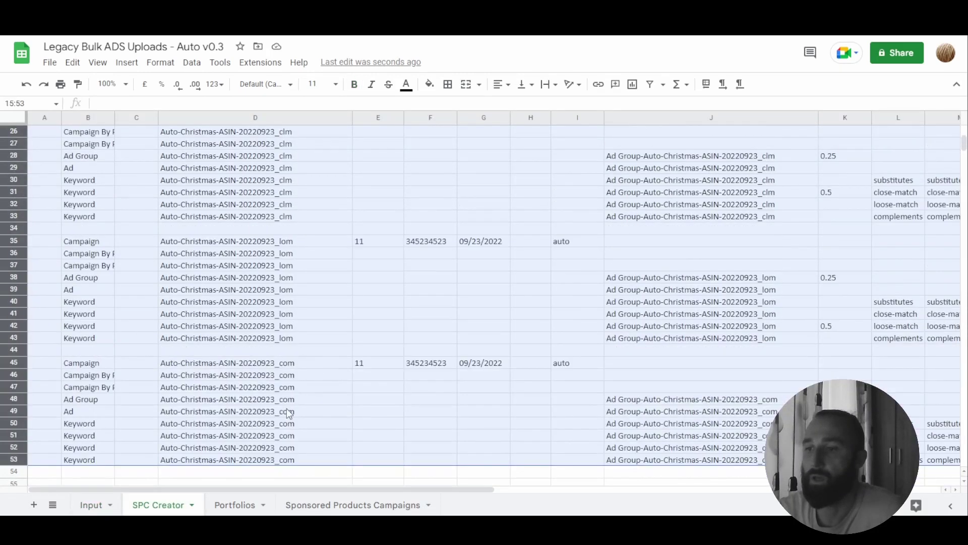
{"action": "left_click", "coordinate": [273, 287]}
{"action": "scroll", "coordinate": [262, 245], "scroll_direction": "up", "scroll_amount": 4}
{"action": "key", "text": "Up"}
{"action": "key", "text": "Up"}
{"action": "key", "text": "Up"}
{"action": "key", "text": "Up"}
{"action": "key", "text": "Up"}
{"action": "key", "text": "Up"}
{"action": "key", "text": "Up"}
{"action": "key", "text": "Up"}
{"action": "key", "text": "Up"}
{"action": "key", "text": "Up"}
{"action": "key", "text": "Up"}
{"action": "key", "text": "Up"}
{"action": "key", "text": "Up"}
{"action": "key", "text": "Up"}
{"action": "key", "text": "Up"}
{"action": "key", "text": "Up"}
{"action": "key", "text": "Up"}
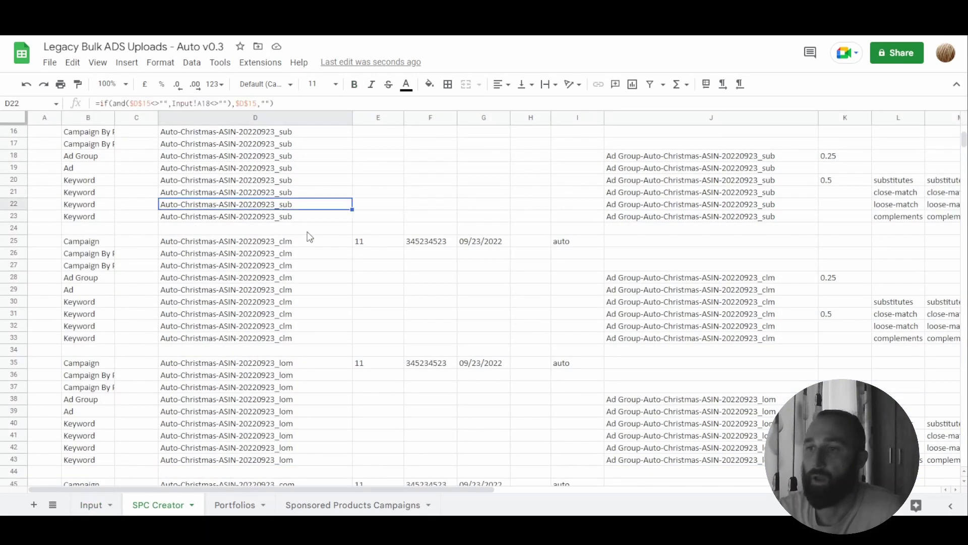
{"action": "scroll", "coordinate": [271, 213], "scroll_direction": "up", "scroll_amount": 6}
{"action": "left_click", "coordinate": [270, 207]}
{"action": "scroll", "coordinate": [242, 322], "scroll_direction": "down", "scroll_amount": 7}
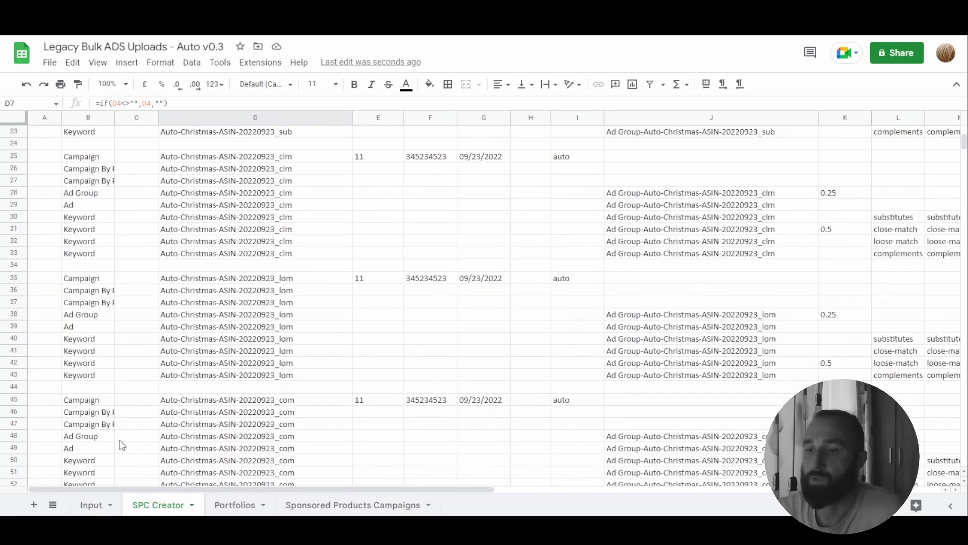
{"action": "left_click", "coordinate": [89, 505]}
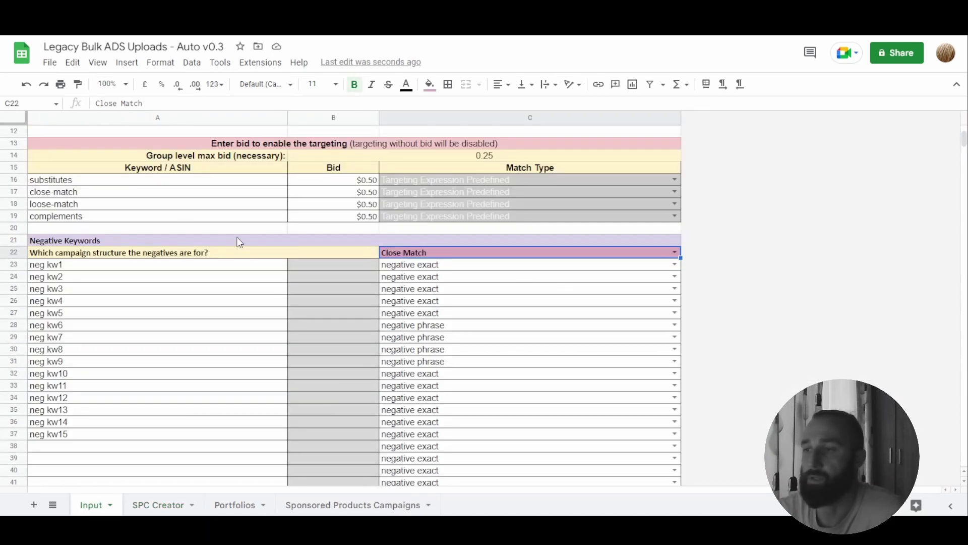
Set the negatives' campaign structure in C22 to All in One.
{"action": "left_click", "coordinate": [674, 252]}
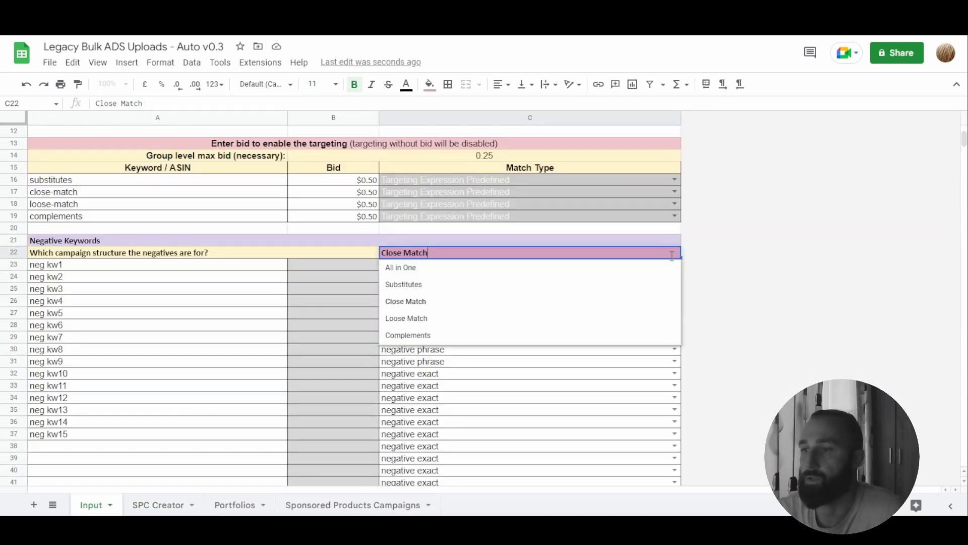
{"action": "left_click", "coordinate": [446, 267]}
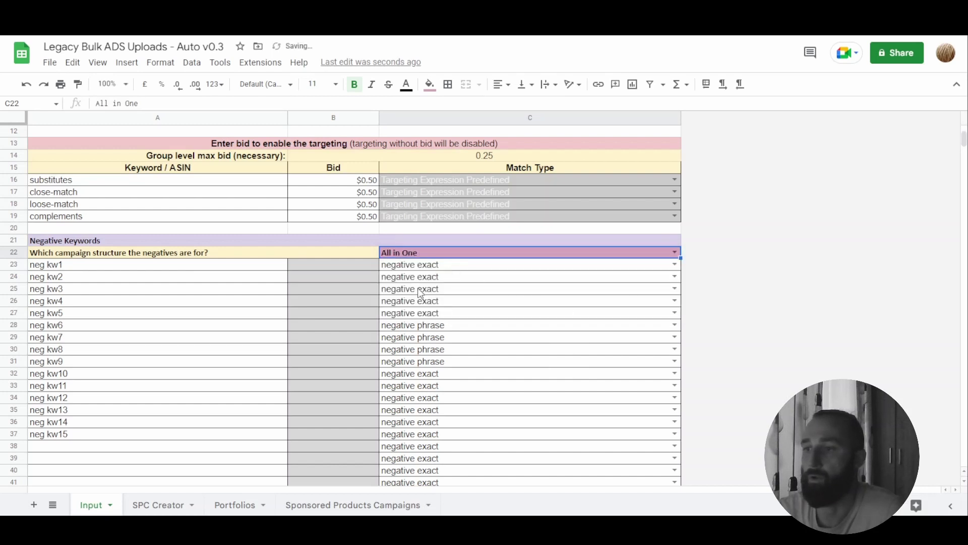
{"action": "scroll", "coordinate": [422, 292], "scroll_direction": "up", "scroll_amount": 5}
Copy the combined campaign rows 4–12 from SPC Creator and paste them at A3 in Sponsored Products Campaigns.
{"action": "left_click", "coordinate": [158, 504]}
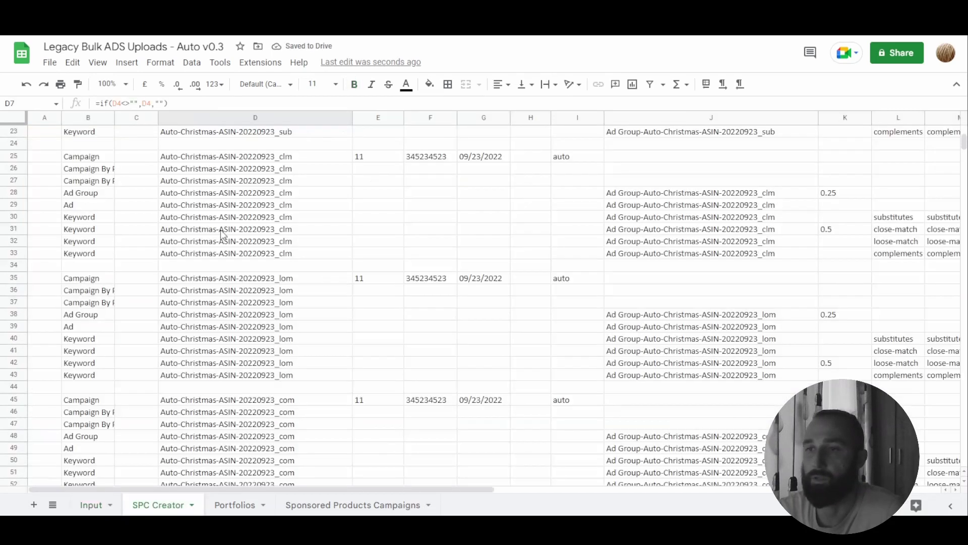
{"action": "scroll", "coordinate": [161, 207], "scroll_direction": "up", "scroll_amount": 7}
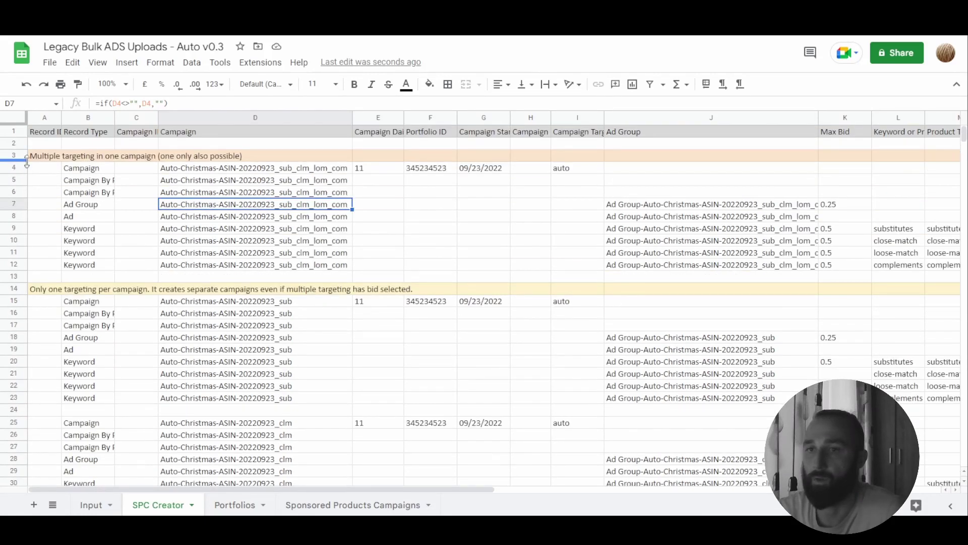
{"action": "left_click_drag", "start_coordinate": [18, 171], "coordinate": [17, 264]}
{"action": "key", "text": "ctrl+c"}
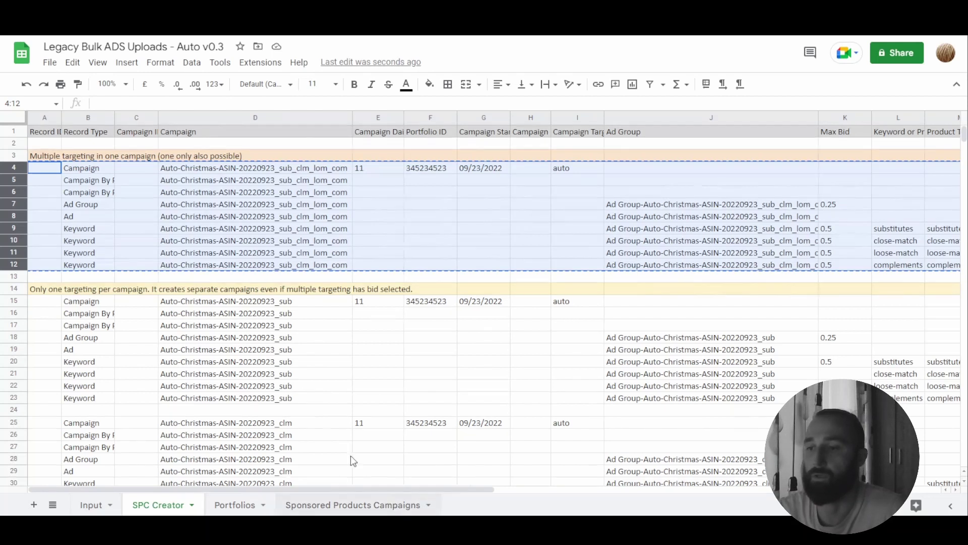
{"action": "left_click", "coordinate": [353, 504]}
{"action": "left_click", "coordinate": [45, 159]}
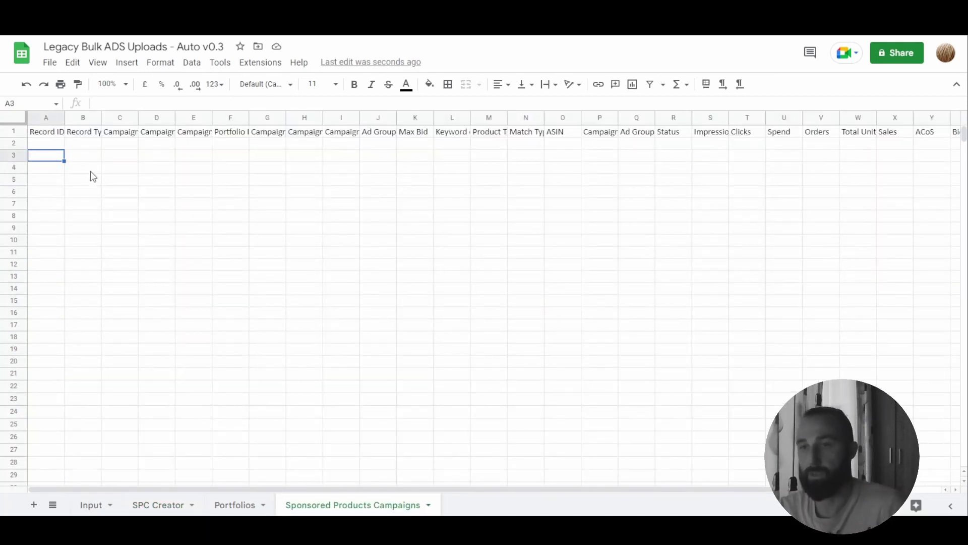
{"action": "key", "text": "ctrl+v"}
Copy the 15 negative keyword rows from SPC Creator and paste them at A13.
{"action": "left_click", "coordinate": [160, 504]}
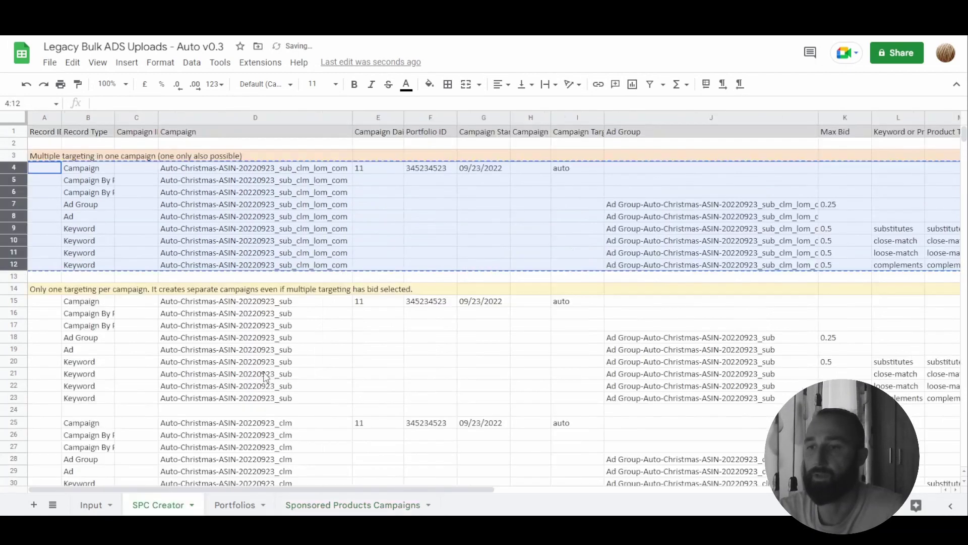
{"action": "scroll", "coordinate": [445, 305], "scroll_direction": "down", "scroll_amount": 10}
{"action": "scroll", "coordinate": [448, 308], "scroll_direction": "down", "scroll_amount": 5}
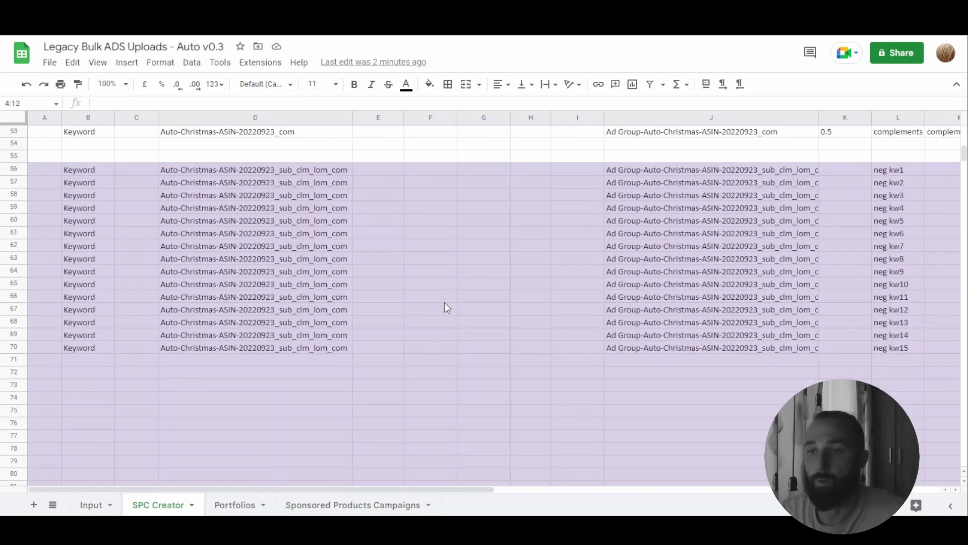
{"action": "left_click_drag", "start_coordinate": [15, 169], "coordinate": [16, 352]}
{"action": "key", "text": "ctrl+c"}
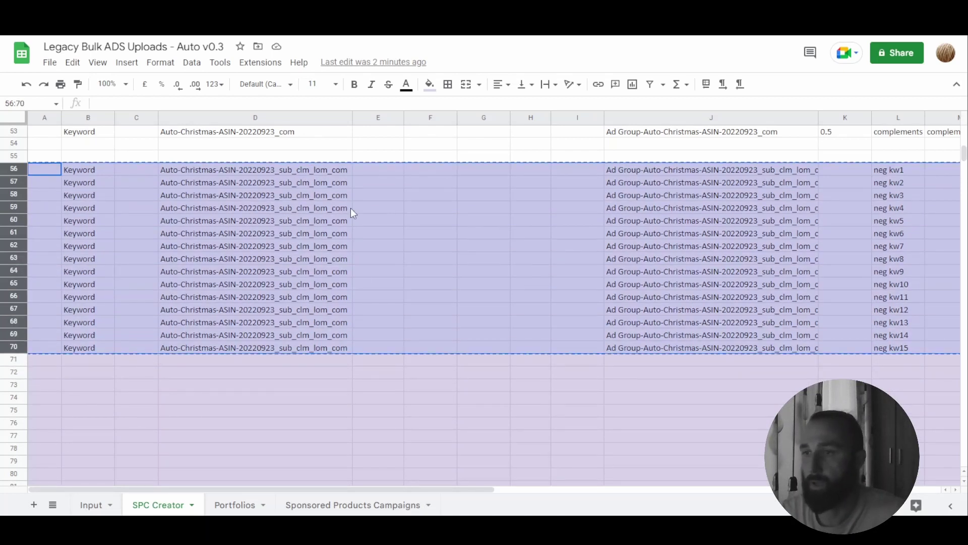
{"action": "left_click", "coordinate": [105, 501]}
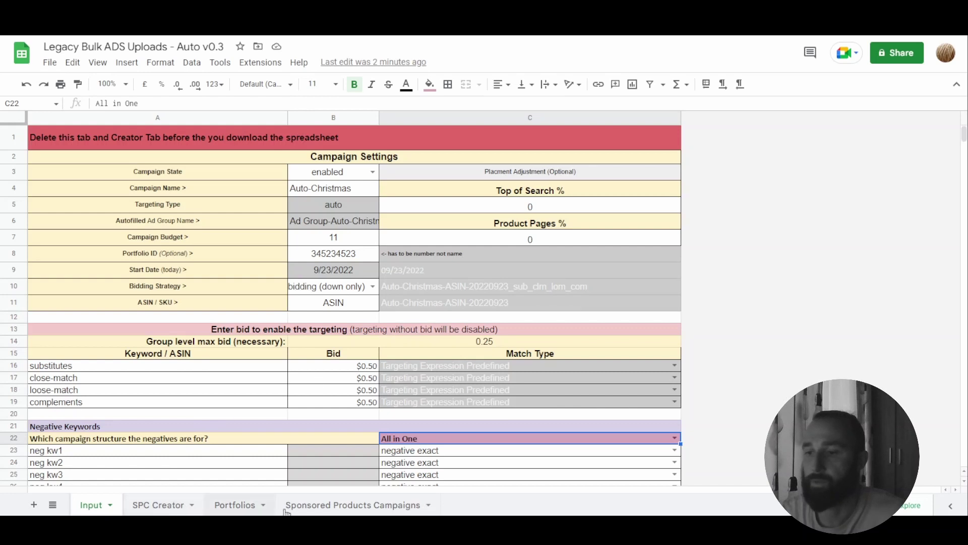
{"action": "left_click", "coordinate": [362, 507]}
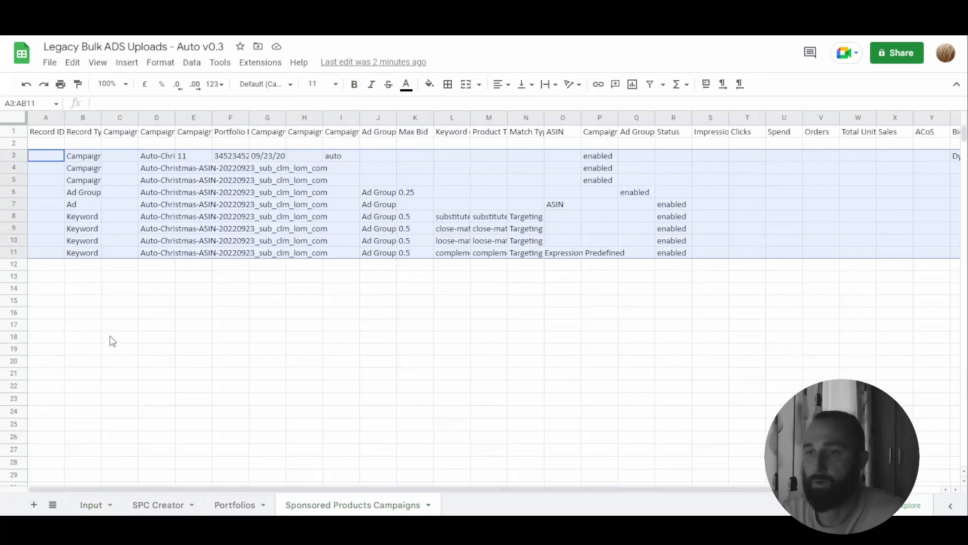
{"action": "left_click", "coordinate": [57, 281]}
{"action": "key", "text": "ctrl+v"}
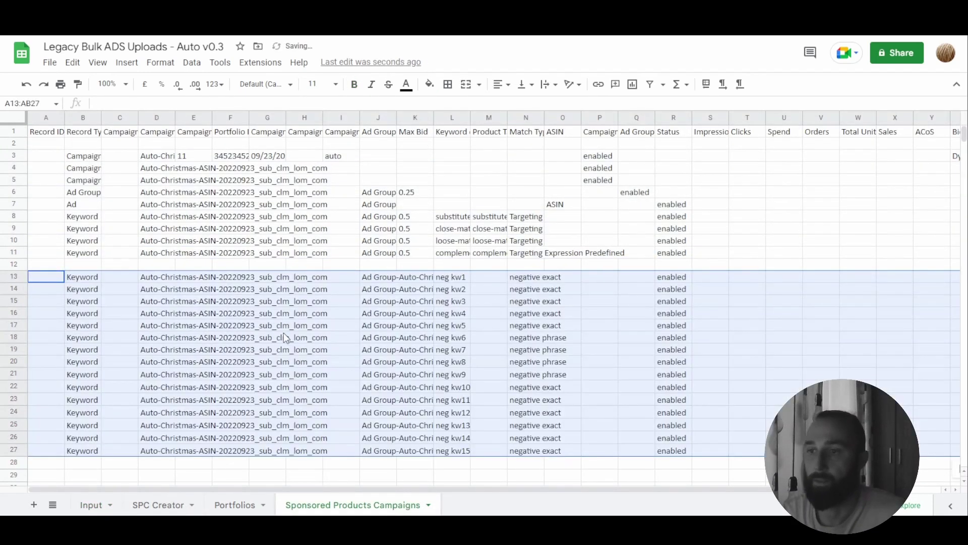
{"action": "left_click_drag", "start_coordinate": [169, 205], "coordinate": [202, 425]}
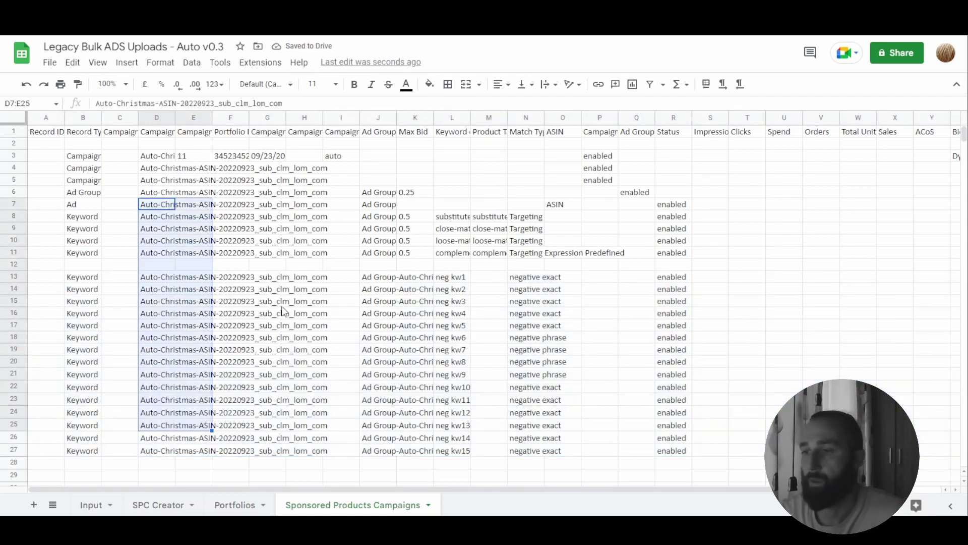
Switch the negatives' structure to Substitutes and paste the negative keyword rows at A29.
{"action": "left_click", "coordinate": [97, 504]}
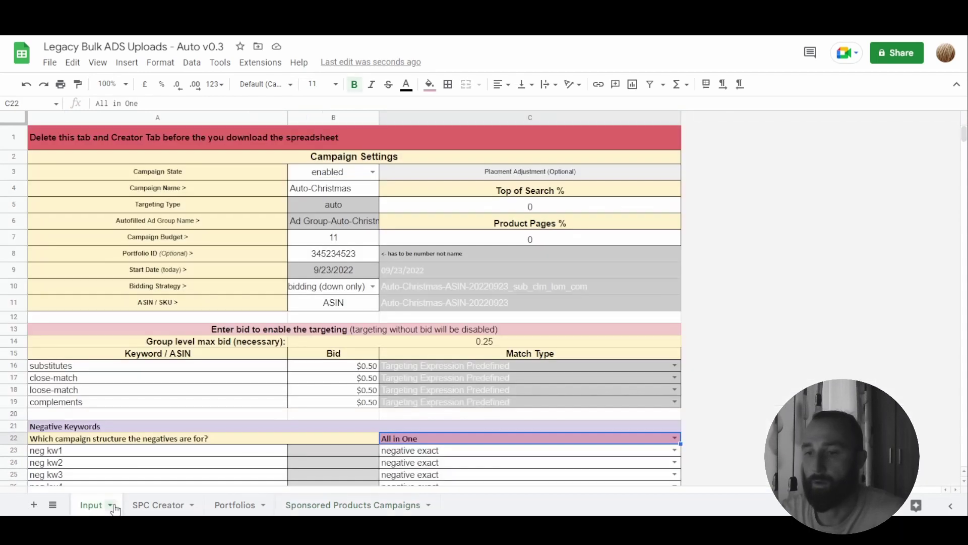
{"action": "left_click", "coordinate": [675, 438]}
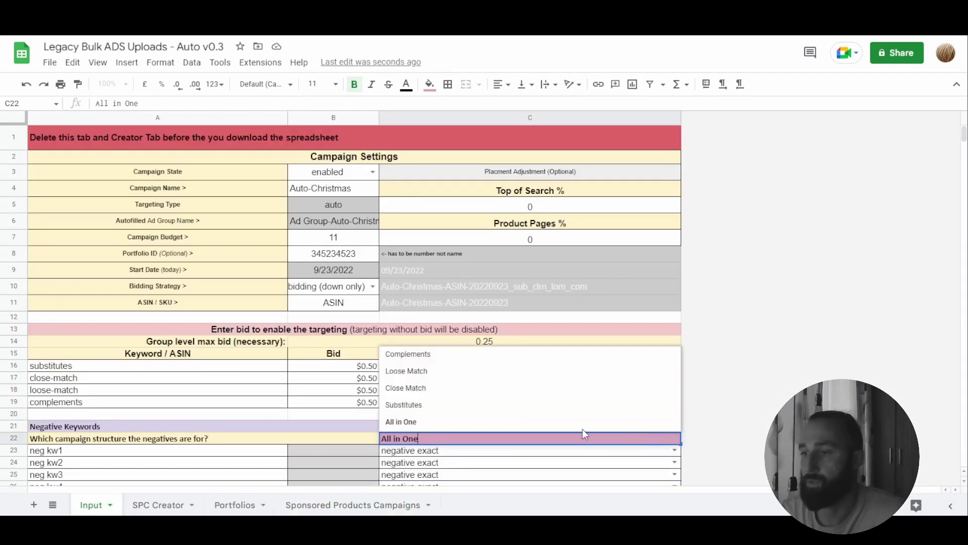
{"action": "left_click", "coordinate": [515, 405]}
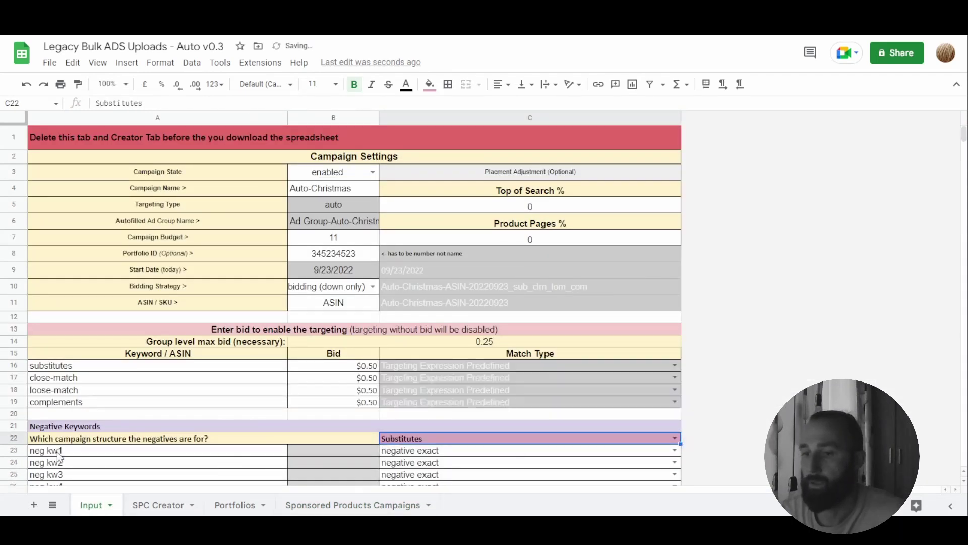
{"action": "left_click", "coordinate": [158, 504]}
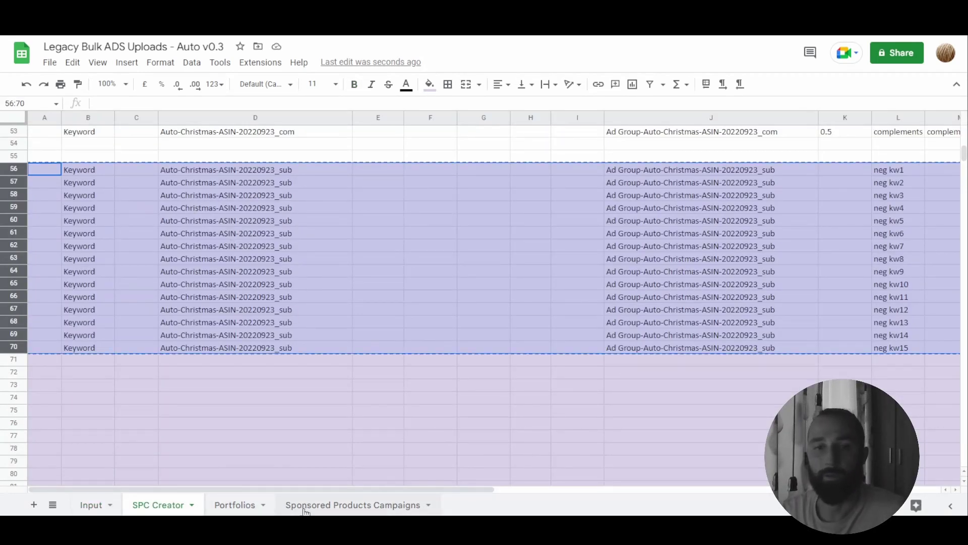
{"action": "left_click", "coordinate": [327, 506]}
{"action": "scroll", "coordinate": [120, 361], "scroll_direction": "down", "scroll_amount": 3}
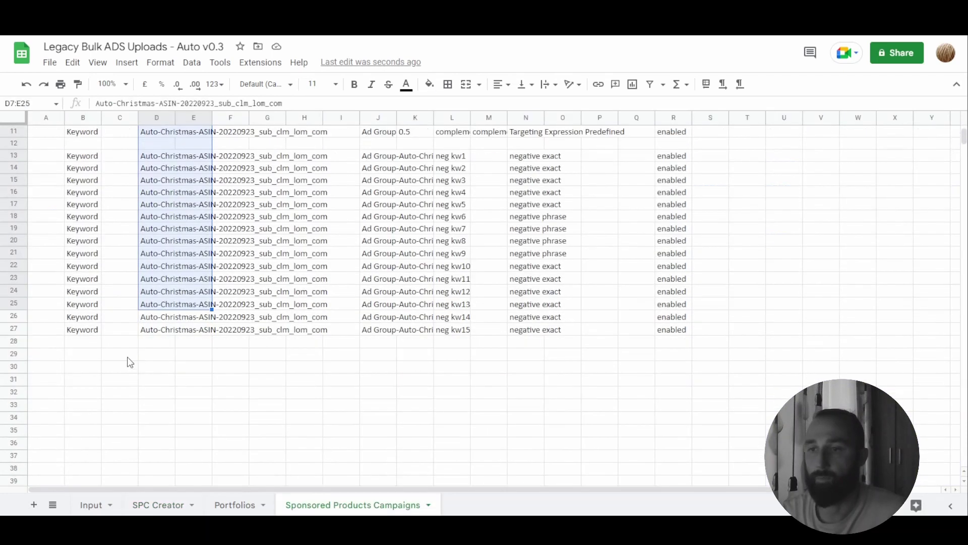
{"action": "left_click", "coordinate": [45, 358]}
{"action": "key", "text": "ctrl+v"}
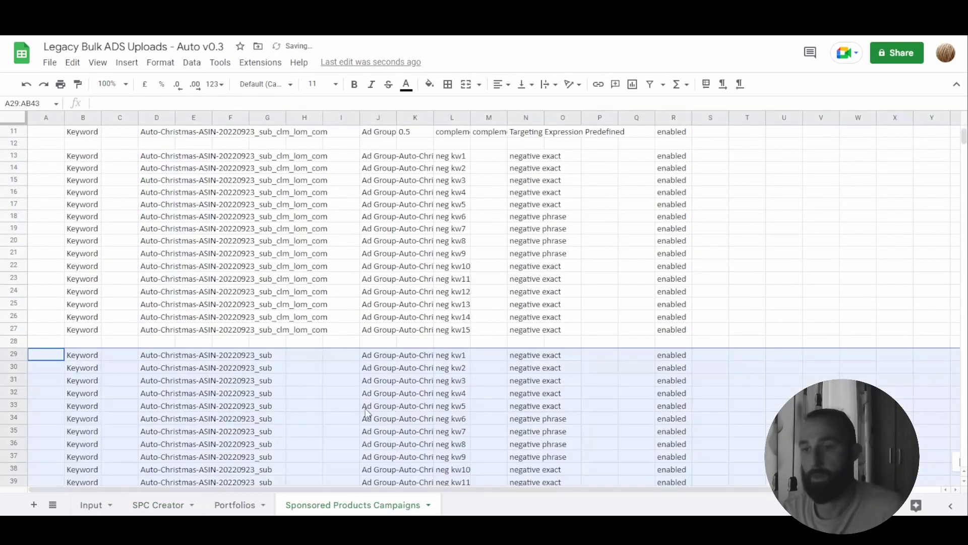
Clear the rows from 13 downward and paste the 15 _sub negative keyword rows at row 13.
{"action": "scroll", "coordinate": [398, 401], "scroll_direction": "up", "scroll_amount": 3}
{"action": "scroll", "coordinate": [280, 296], "scroll_direction": "down", "scroll_amount": 4}
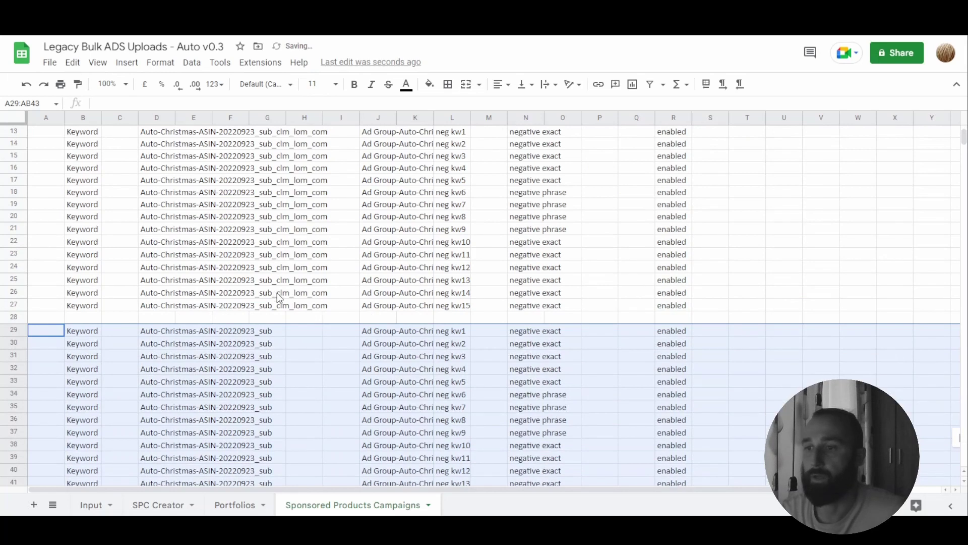
{"action": "scroll", "coordinate": [279, 297], "scroll_direction": "up", "scroll_amount": 3}
{"action": "left_click_drag", "start_coordinate": [14, 252], "coordinate": [14, 277]}
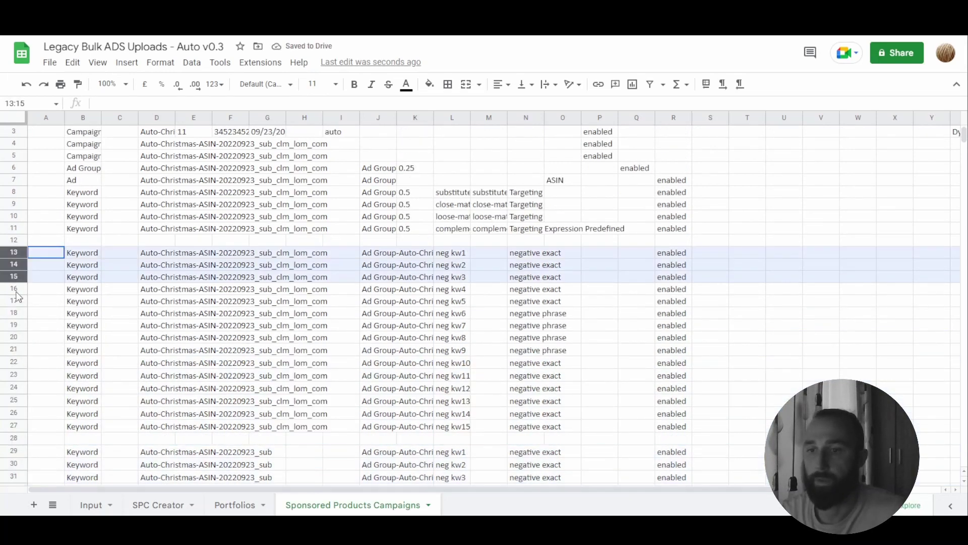
{"action": "left_click_drag", "start_coordinate": [18, 330], "coordinate": [71, 456]}
{"action": "scroll", "coordinate": [39, 460], "scroll_direction": "down", "scroll_amount": 8}
{"action": "key", "text": "Delete"}
{"action": "scroll", "coordinate": [256, 355], "scroll_direction": "up", "scroll_amount": 8}
{"action": "left_click", "coordinate": [130, 301]}
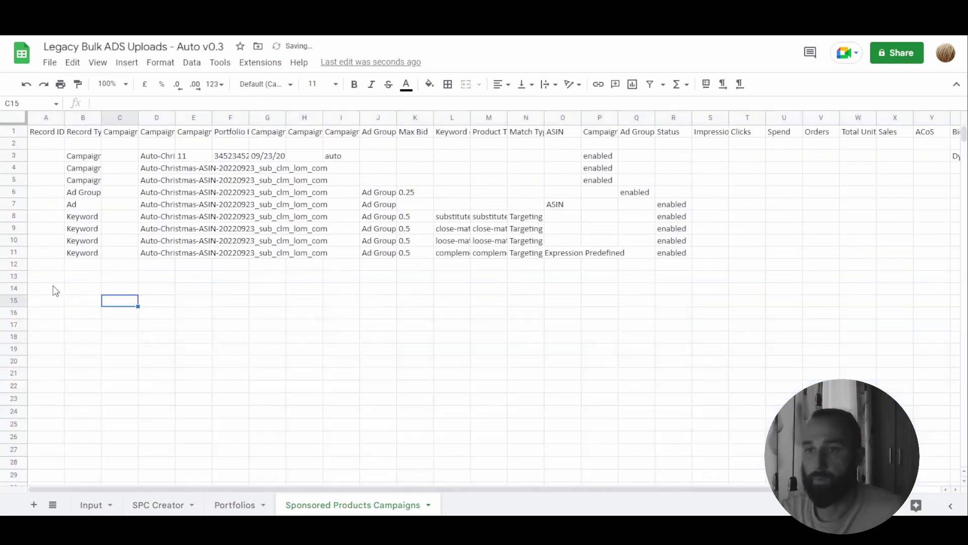
{"action": "left_click", "coordinate": [44, 278]}
{"action": "key", "text": "ctrl+v"}
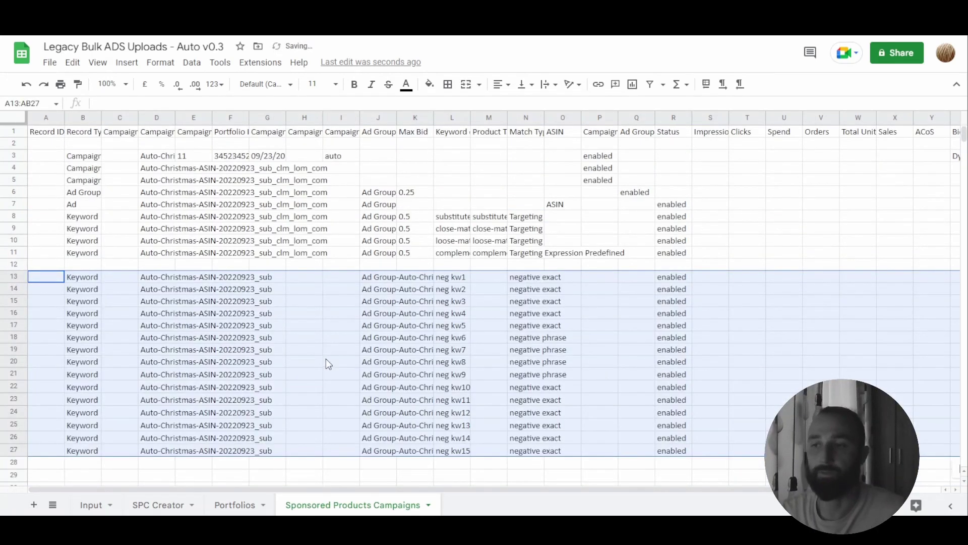
Check the column D campaign names in rows 4–13 and select the filled rows from row 3.
{"action": "left_click", "coordinate": [170, 278]}
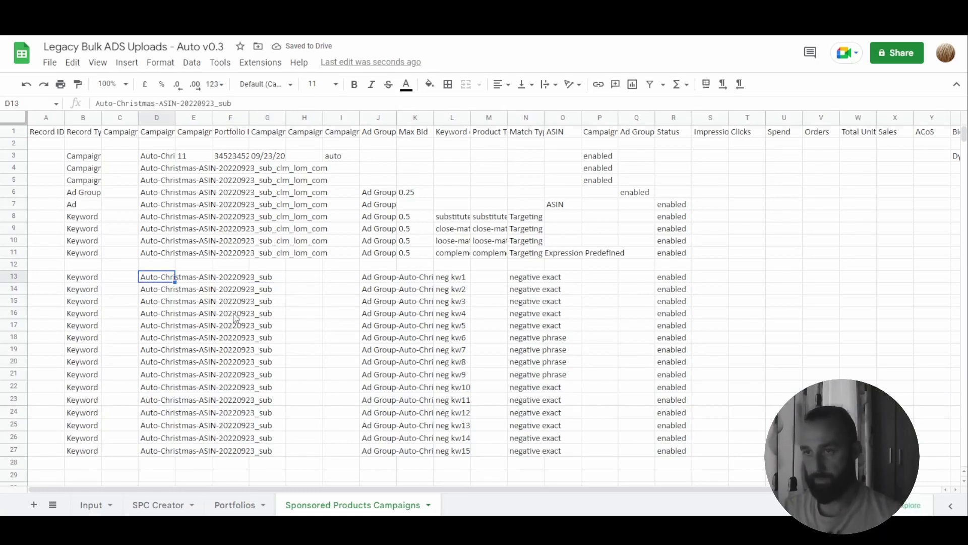
{"action": "left_click_drag", "start_coordinate": [164, 169], "coordinate": [163, 181]}
{"action": "left_click", "coordinate": [163, 243]}
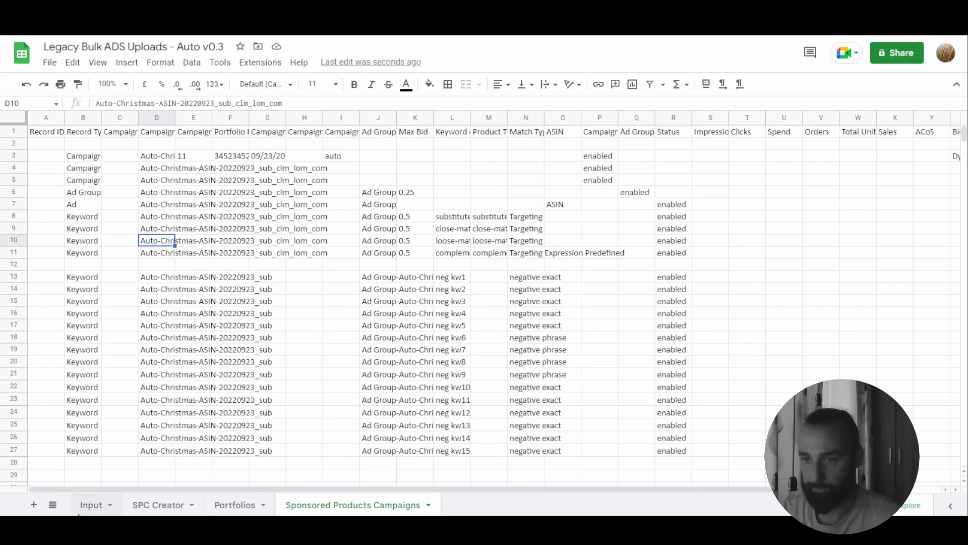
{"action": "left_click_drag", "start_coordinate": [15, 156], "coordinate": [42, 449]}
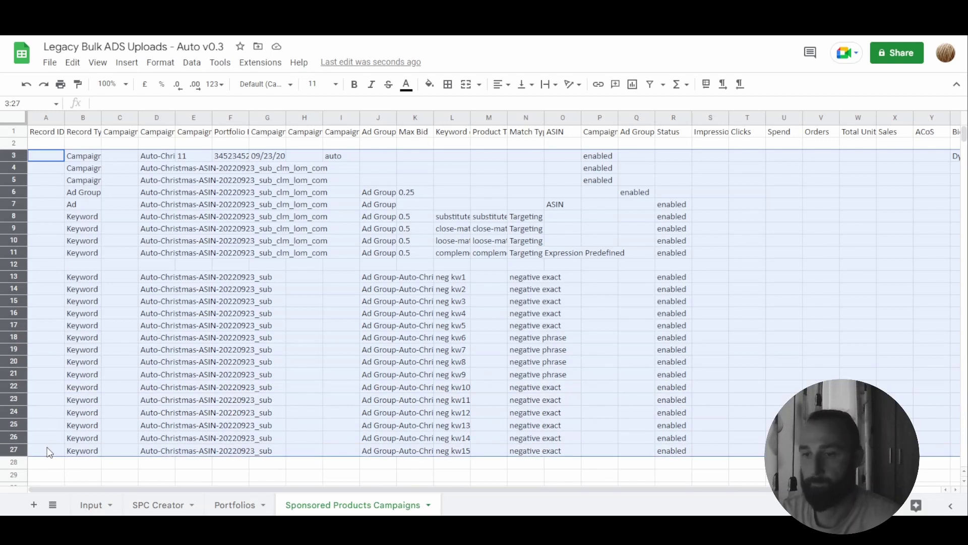
Clear rows 3–27 of Sponsored Products Campaigns and check the bid in Input cell B16.
{"action": "key", "text": "Return"}
{"action": "key", "text": "Delete"}
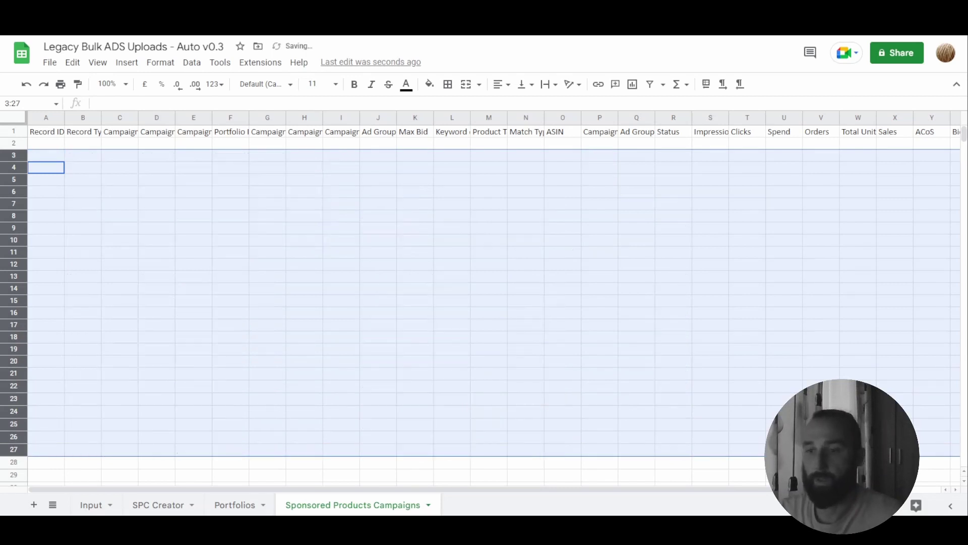
{"action": "left_click", "coordinate": [112, 507]}
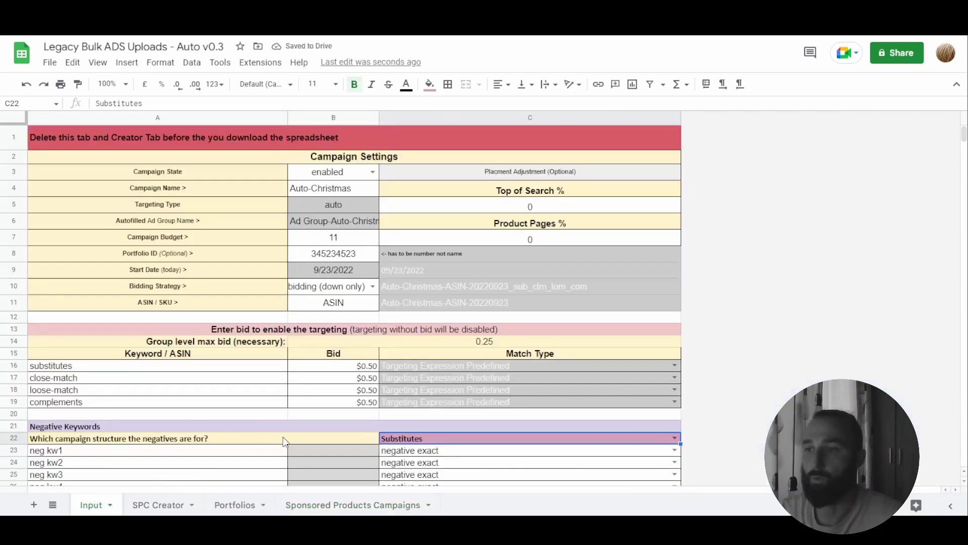
{"action": "scroll", "coordinate": [278, 435], "scroll_direction": "down", "scroll_amount": 3}
{"action": "scroll", "coordinate": [272, 434], "scroll_direction": "up", "scroll_amount": 3}
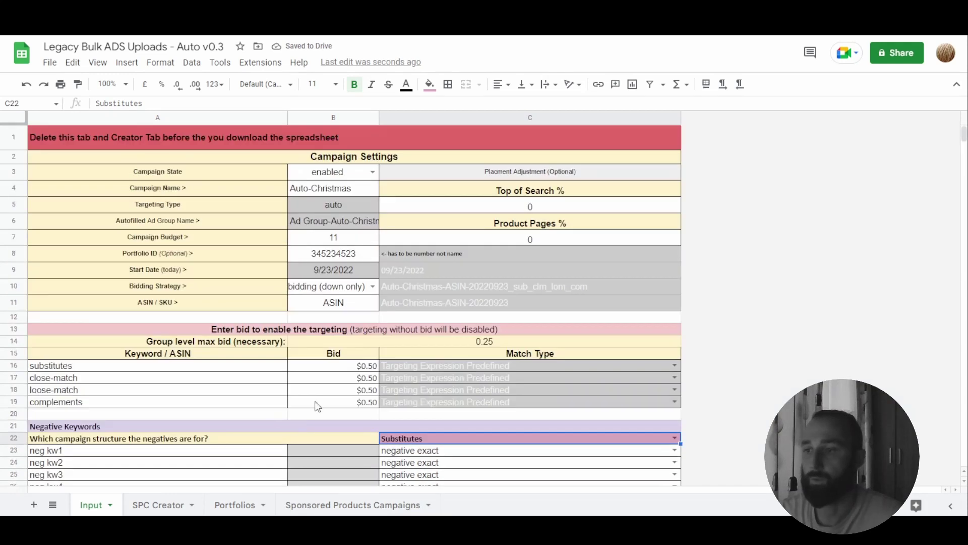
{"action": "left_click", "coordinate": [363, 368]}
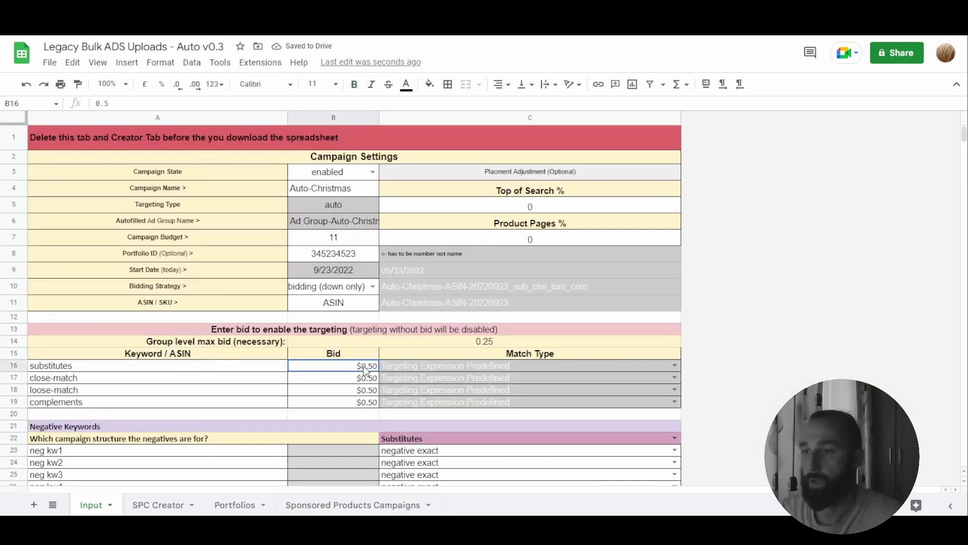
Paste the clm and lom campaign rows 25–43 from SPC Creator at A3, reviewing column D names.
{"action": "left_click", "coordinate": [156, 504]}
{"action": "scroll", "coordinate": [163, 395], "scroll_direction": "up", "scroll_amount": 15}
{"action": "scroll", "coordinate": [156, 377], "scroll_direction": "down", "scroll_amount": 1}
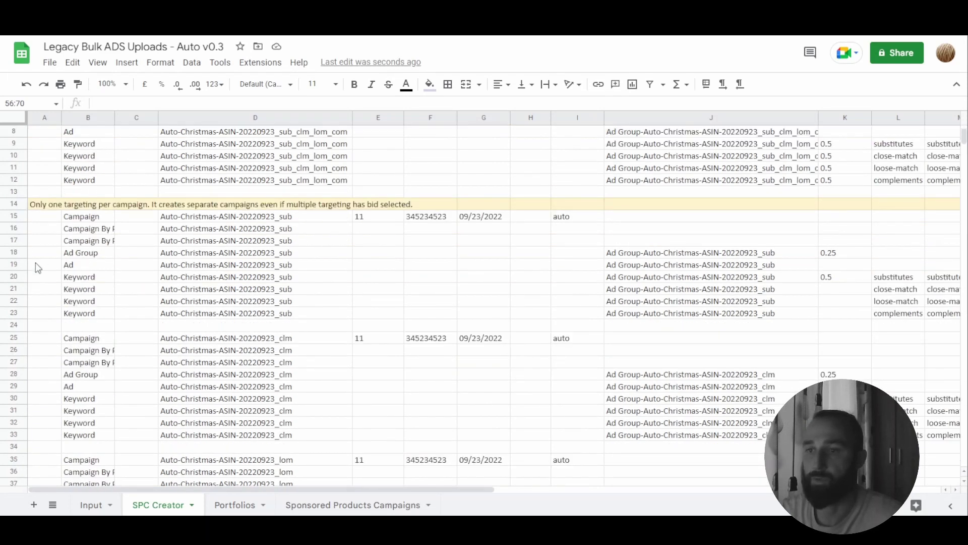
{"action": "scroll", "coordinate": [43, 275], "scroll_direction": "down", "scroll_amount": 4}
{"action": "left_click_drag", "start_coordinate": [15, 219], "coordinate": [26, 432]}
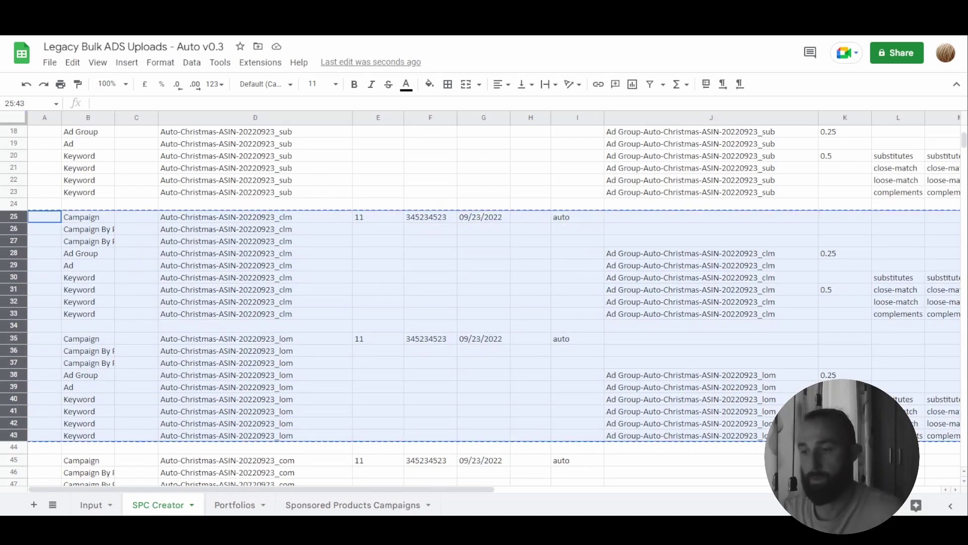
{"action": "left_click", "coordinate": [361, 506]}
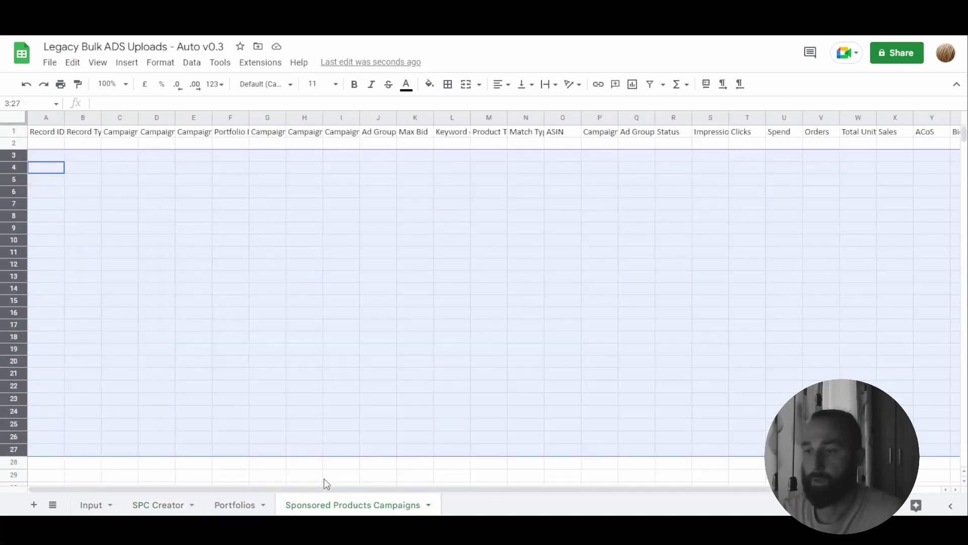
{"action": "left_click", "coordinate": [56, 174]}
{"action": "left_click", "coordinate": [45, 156]}
{"action": "key", "text": "ctrl+v"}
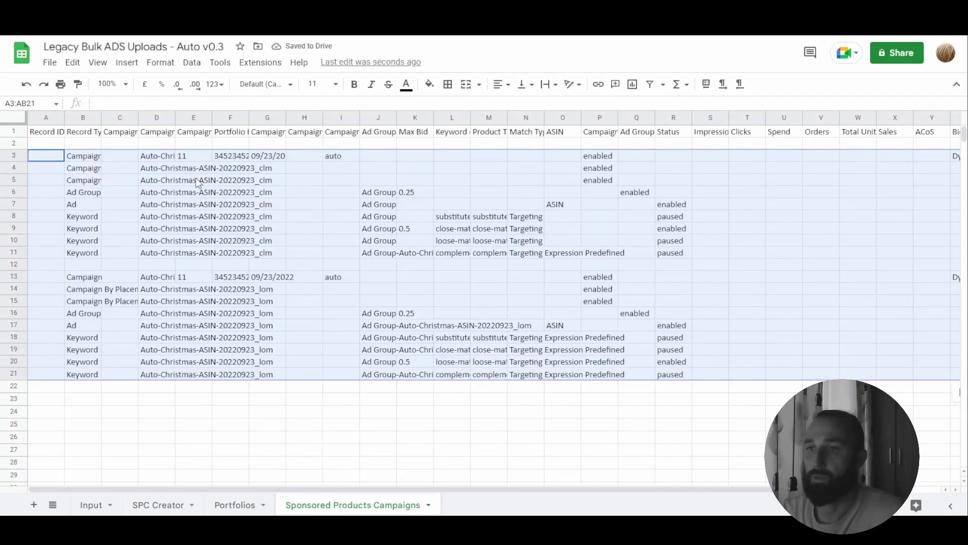
{"action": "left_click", "coordinate": [163, 169]}
{"action": "key", "text": "Down"}
{"action": "key", "text": "Down"}
{"action": "key", "text": "Down"}
{"action": "key", "text": "Down"}
{"action": "key", "text": "Down"}
{"action": "key", "text": "Down"}
{"action": "key", "text": "Down"}
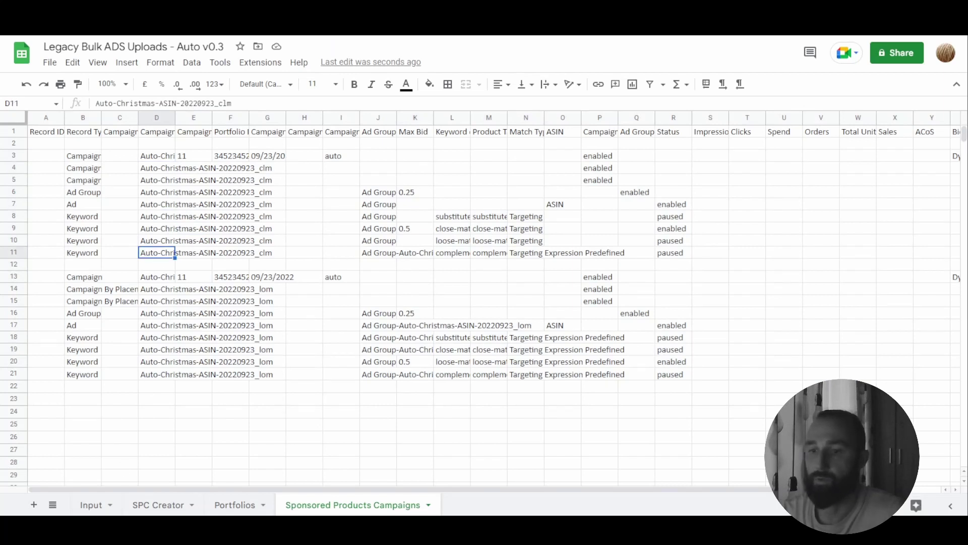
Set C22 to Close Match, then paste SPC Creator negative rows 56–70 at A23.
{"action": "left_click", "coordinate": [91, 504]}
{"action": "scroll", "coordinate": [572, 363], "scroll_direction": "down", "scroll_amount": 2}
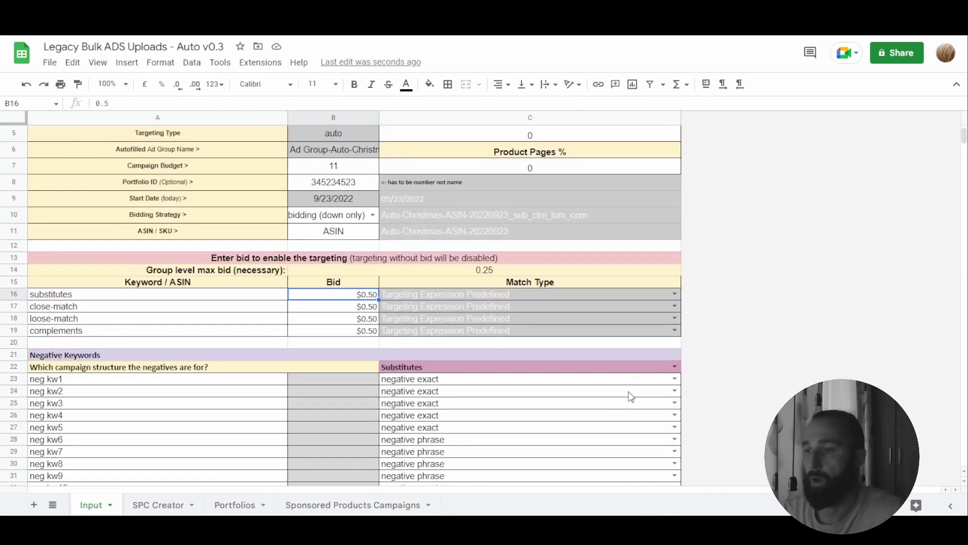
{"action": "left_click", "coordinate": [674, 362]}
{"action": "left_click", "coordinate": [674, 365]}
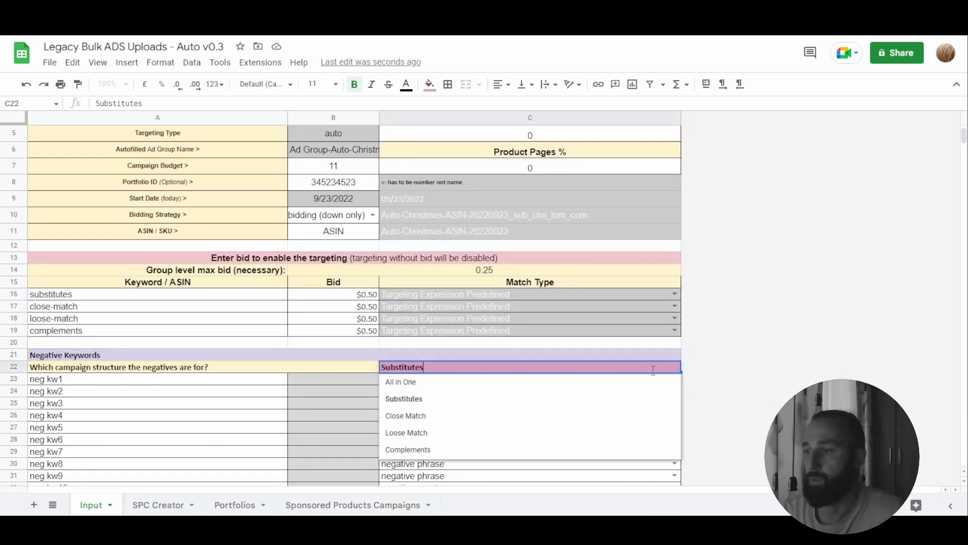
{"action": "left_click", "coordinate": [410, 416]}
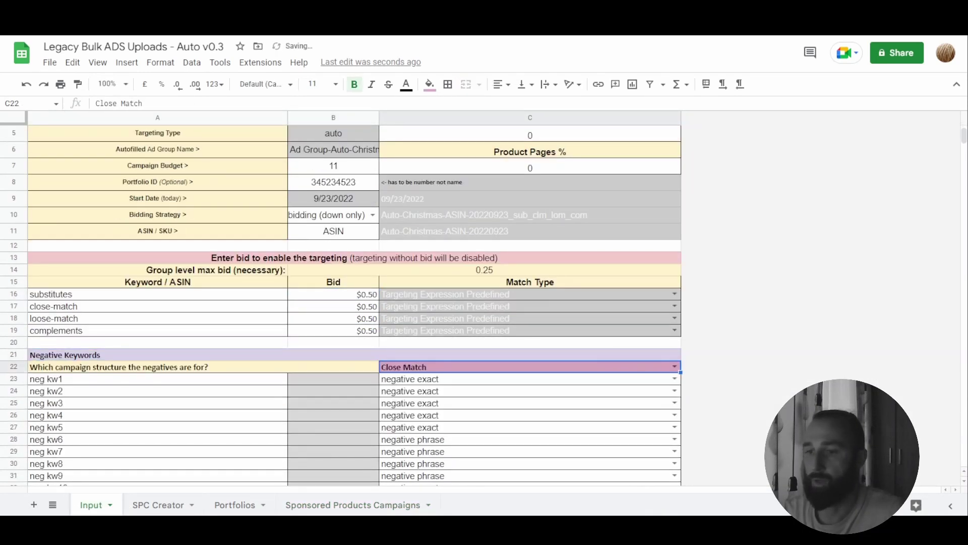
{"action": "left_click", "coordinate": [152, 510]}
{"action": "scroll", "coordinate": [129, 353], "scroll_direction": "down", "scroll_amount": 1}
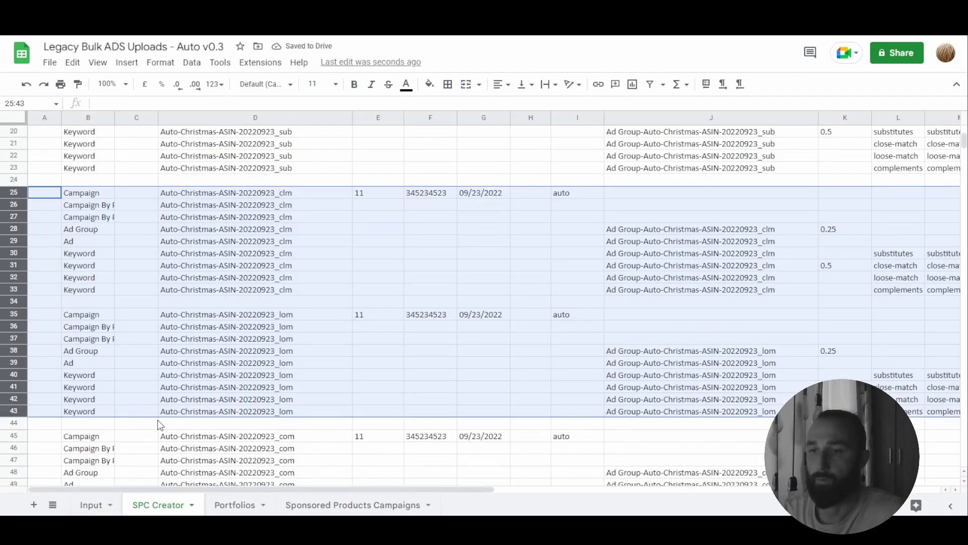
{"action": "scroll", "coordinate": [159, 424], "scroll_direction": "down", "scroll_amount": 5}
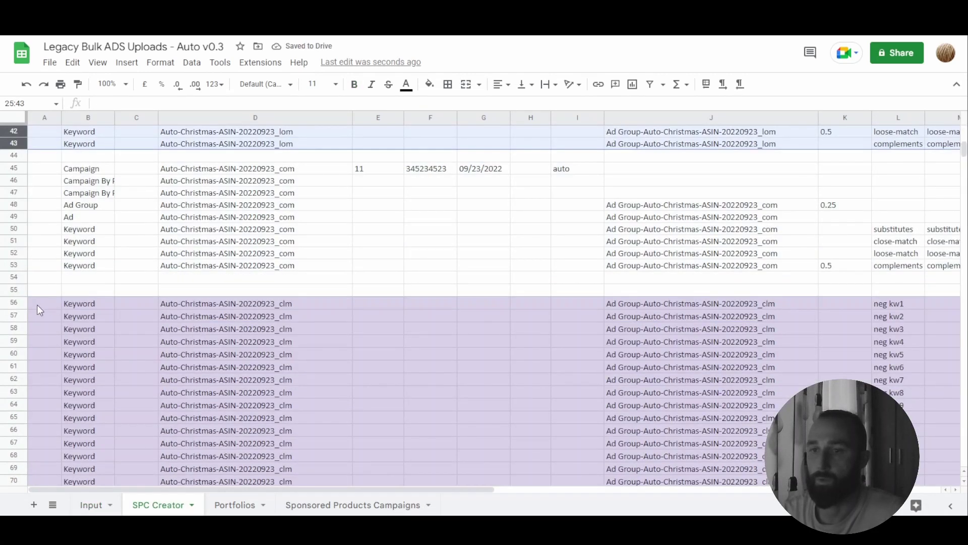
{"action": "left_click", "coordinate": [18, 302]}
{"action": "scroll", "coordinate": [116, 359], "scroll_direction": "down", "scroll_amount": 3}
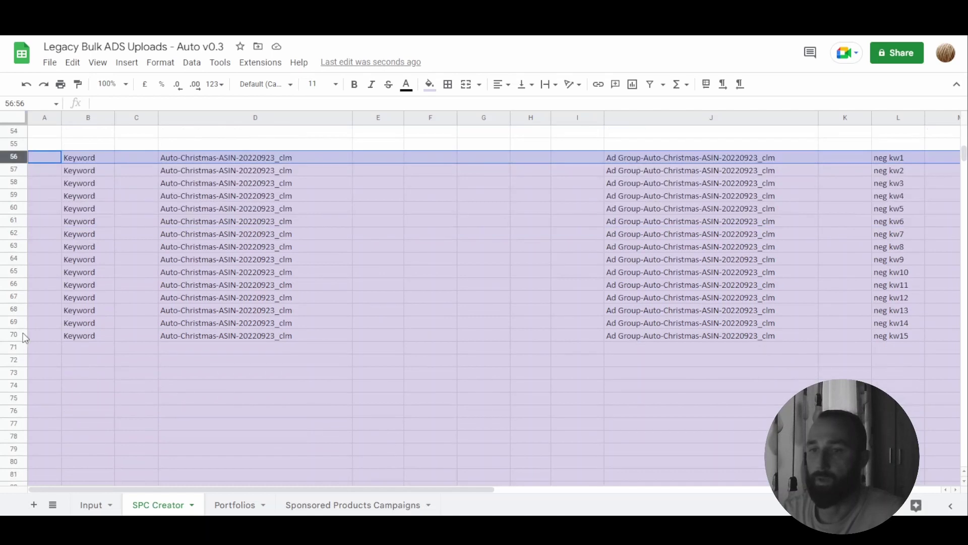
{"action": "left_click", "coordinate": [23, 335], "text": "shift"}
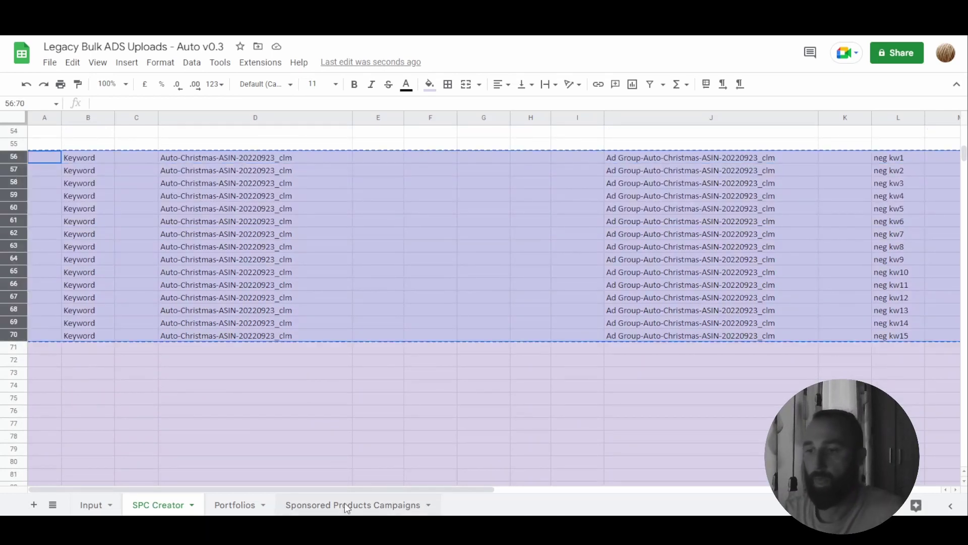
{"action": "left_click", "coordinate": [348, 505]}
{"action": "left_click", "coordinate": [35, 315]}
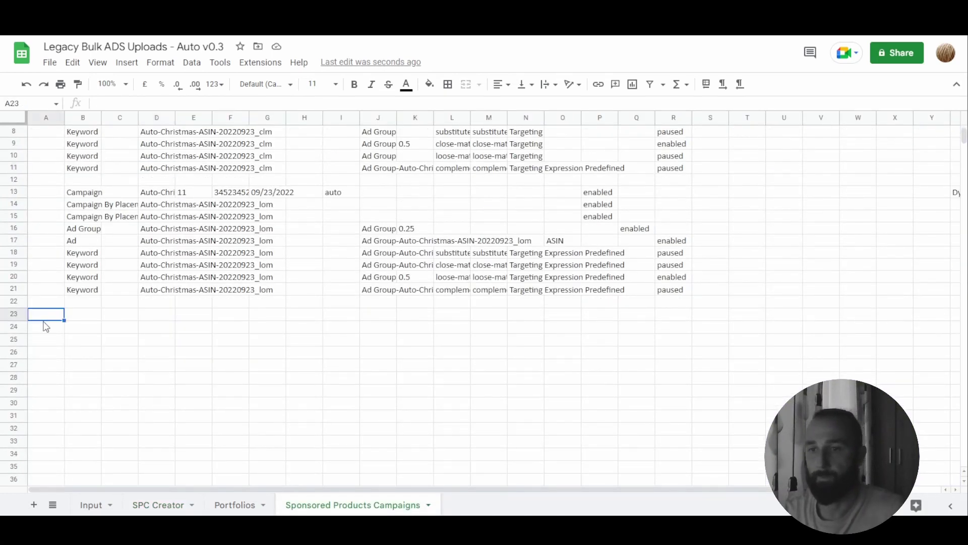
{"action": "key", "text": "ctrl+v"}
Set C22 to Loose Match and paste the lom negative keyword rows at A39.
{"action": "left_click", "coordinate": [92, 506]}
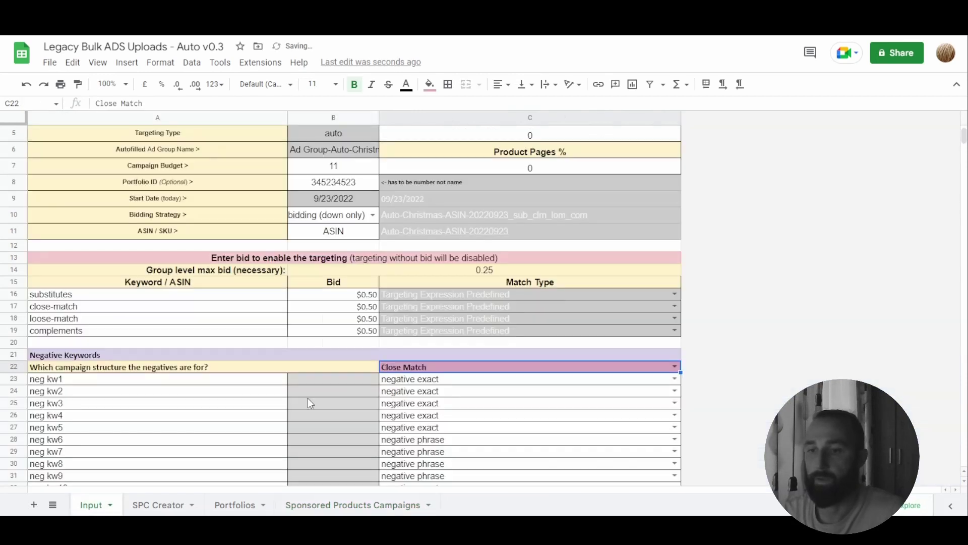
{"action": "left_click", "coordinate": [676, 368]}
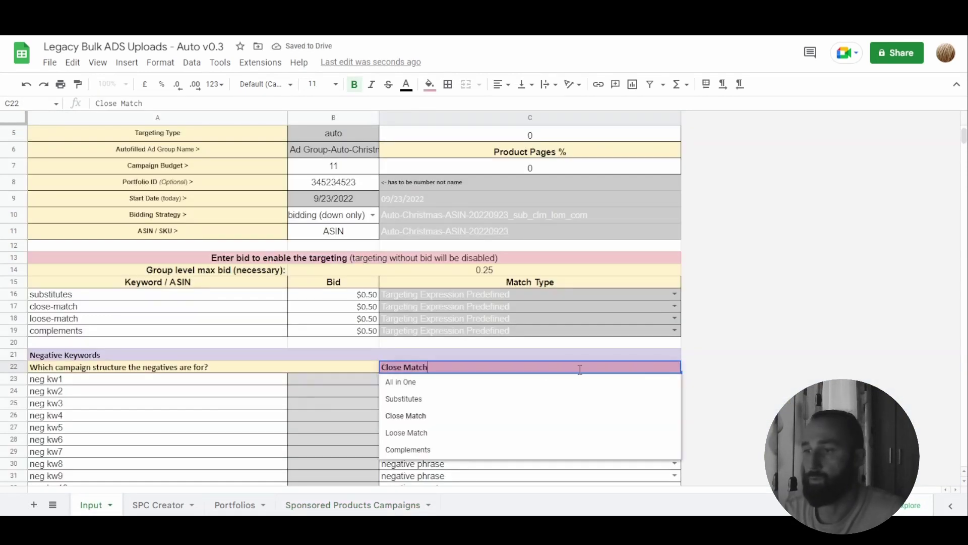
{"action": "left_click", "coordinate": [464, 436]}
{"action": "left_click", "coordinate": [135, 507]}
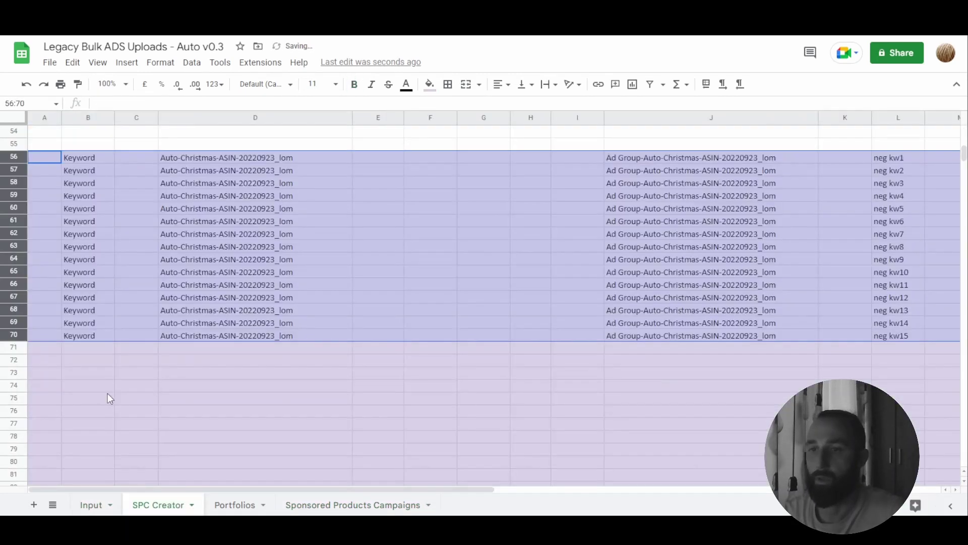
{"action": "left_click", "coordinate": [376, 506]}
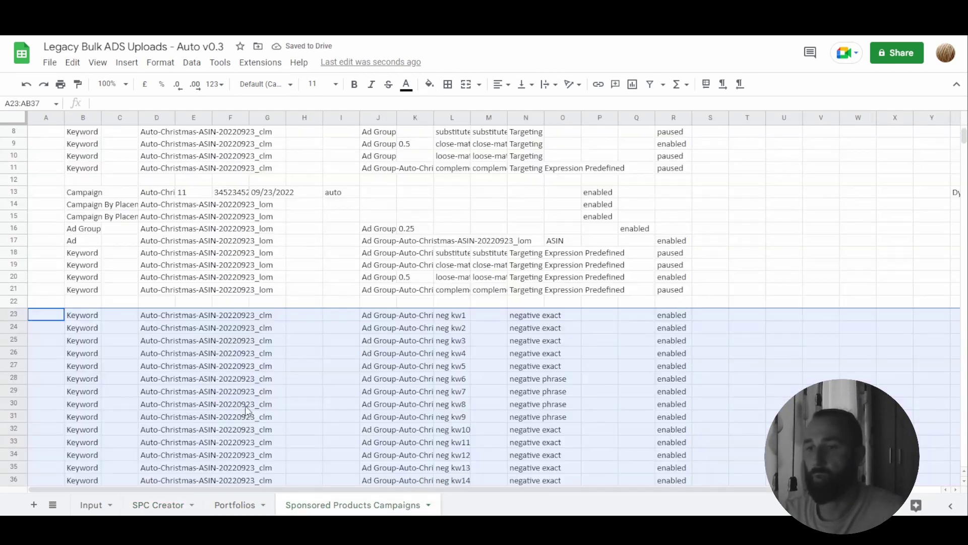
{"action": "scroll", "coordinate": [237, 402], "scroll_direction": "down", "scroll_amount": 5}
{"action": "left_click", "coordinate": [39, 308]}
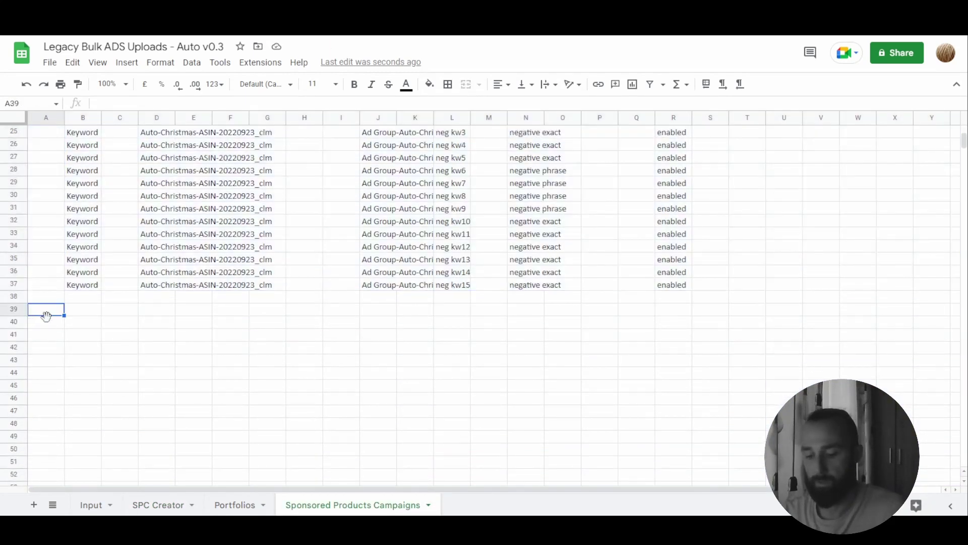
{"action": "key", "text": "ctrl+v"}
{"action": "scroll", "coordinate": [310, 378], "scroll_direction": "up", "scroll_amount": 5}
Check the lom negative keyword rows by selecting their campaign names in rows 39–51.
{"action": "scroll", "coordinate": [310, 378], "scroll_direction": "up", "scroll_amount": 3}
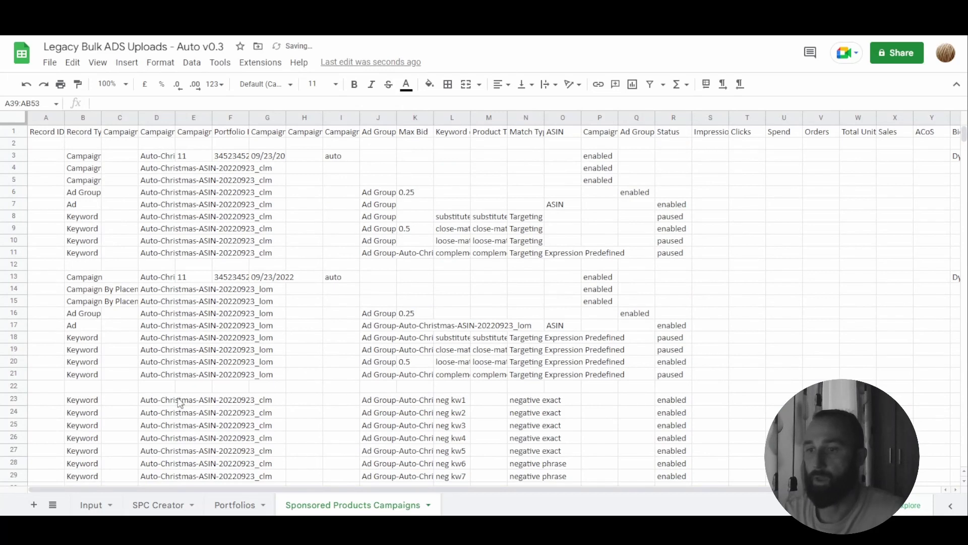
{"action": "left_click_drag", "start_coordinate": [174, 401], "coordinate": [210, 421]}
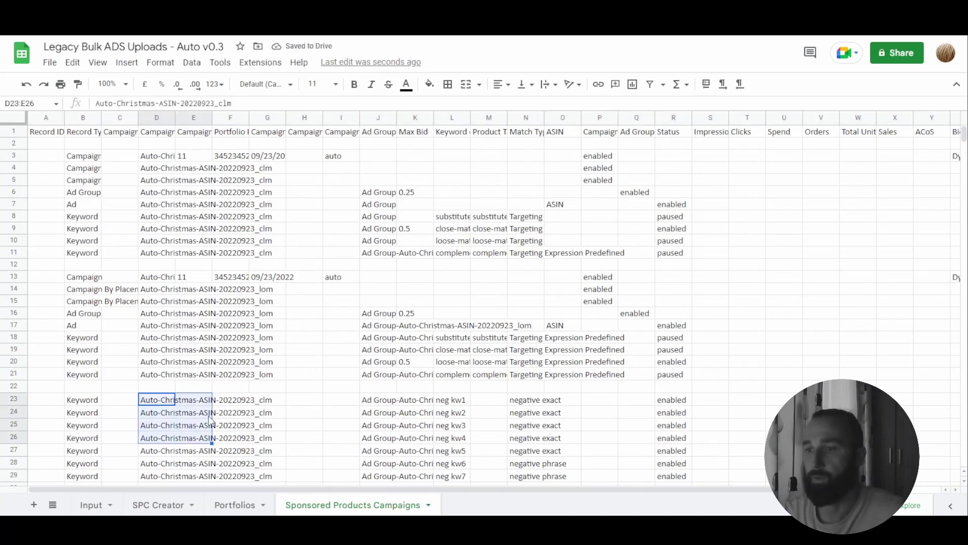
{"action": "left_click", "coordinate": [206, 169]}
{"action": "scroll", "coordinate": [199, 310], "scroll_direction": "down", "scroll_amount": 6}
{"action": "scroll", "coordinate": [186, 383], "scroll_direction": "down", "scroll_amount": 3}
{"action": "left_click_drag", "start_coordinate": [162, 236], "coordinate": [245, 391]}
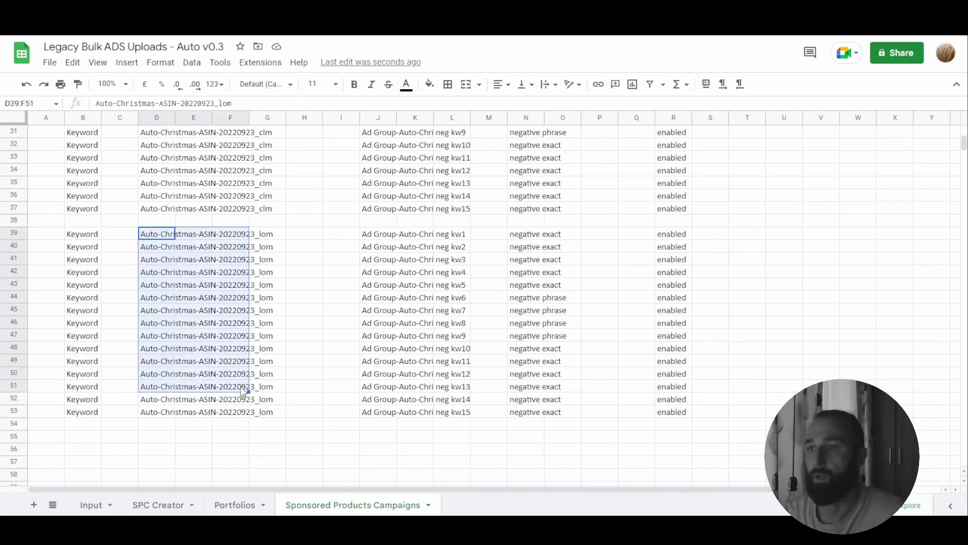
{"action": "scroll", "coordinate": [253, 374], "scroll_direction": "up", "scroll_amount": 9}
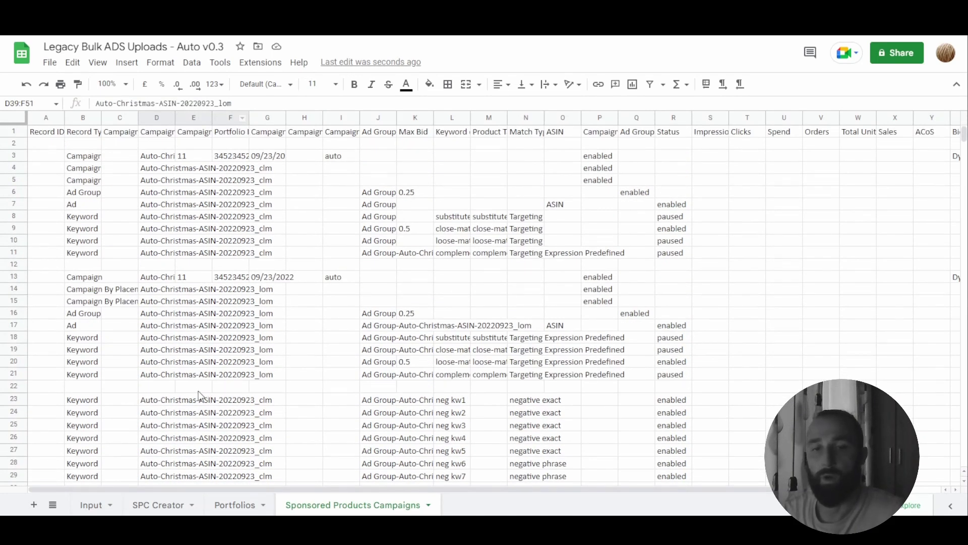
{"action": "scroll", "coordinate": [202, 389], "scroll_direction": "down", "scroll_amount": 2}
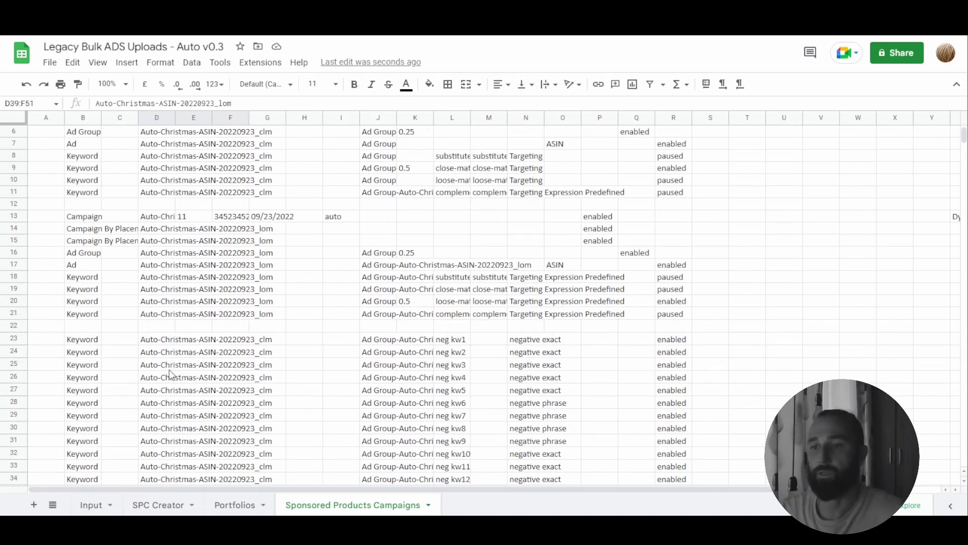
Inspect the clm negative keywords' campaign names and ad groups across rows 31–36.
{"action": "left_click", "coordinate": [149, 343]}
{"action": "left_click", "coordinate": [374, 339]}
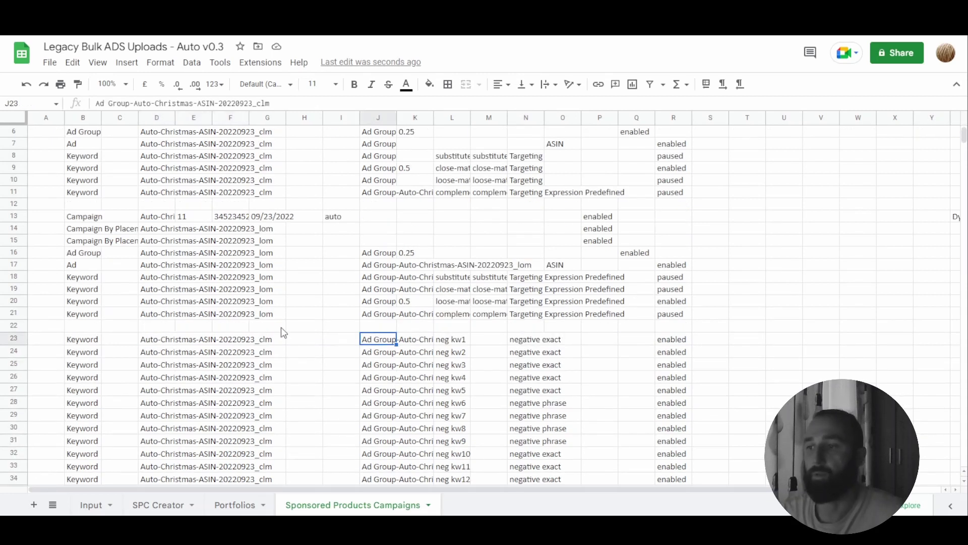
{"action": "scroll", "coordinate": [242, 287], "scroll_direction": "up", "scroll_amount": 2}
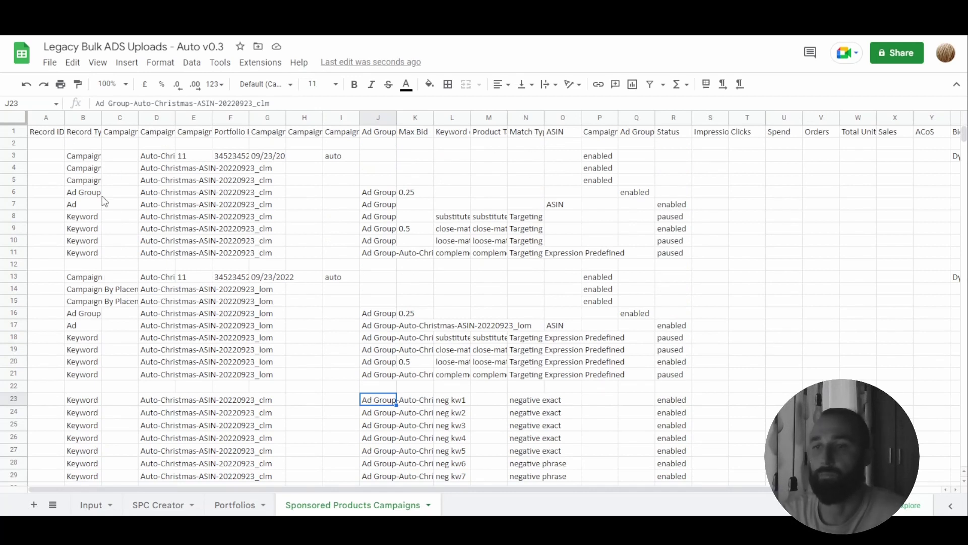
{"action": "scroll", "coordinate": [213, 275], "scroll_direction": "down", "scroll_amount": 2}
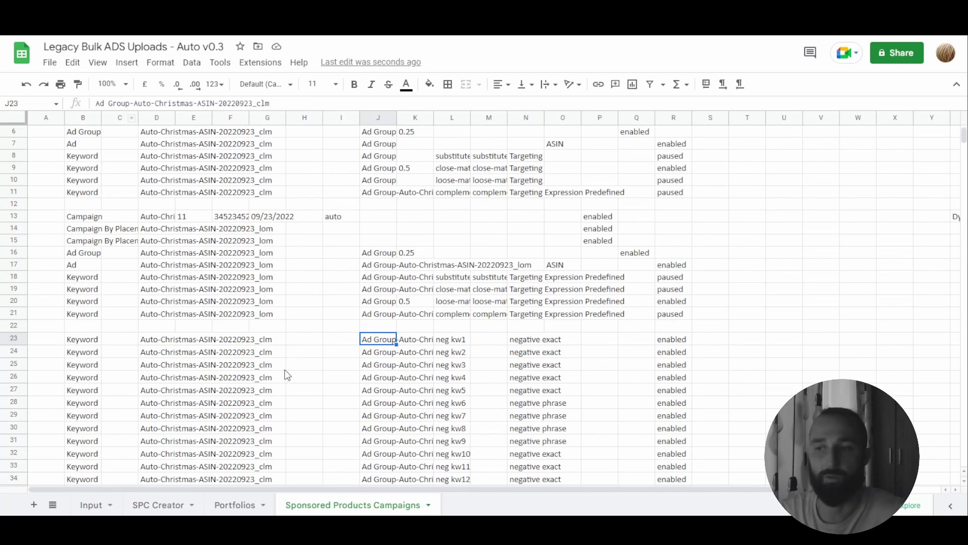
{"action": "scroll", "coordinate": [283, 373], "scroll_direction": "down", "scroll_amount": 4}
{"action": "left_click", "coordinate": [172, 359]}
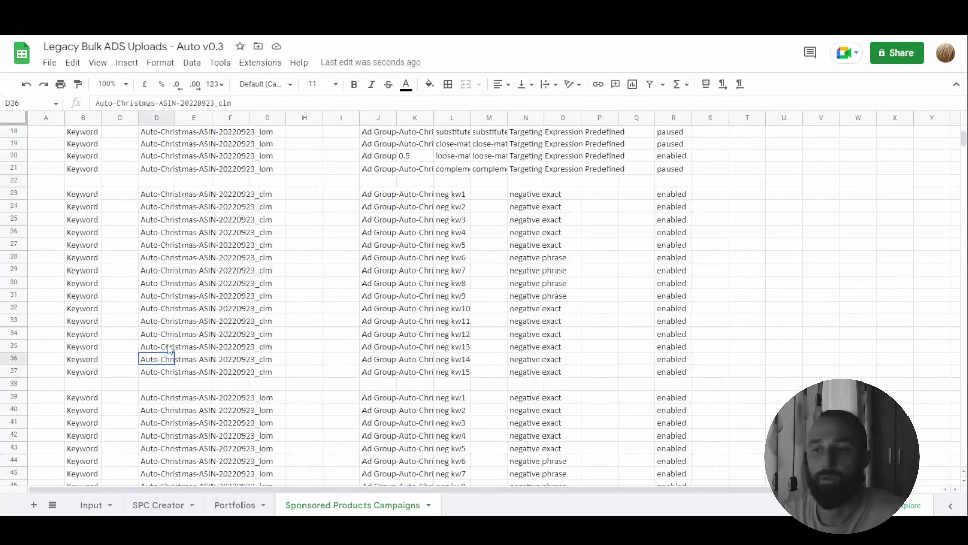
{"action": "left_click", "coordinate": [169, 297], "text": "shift"}
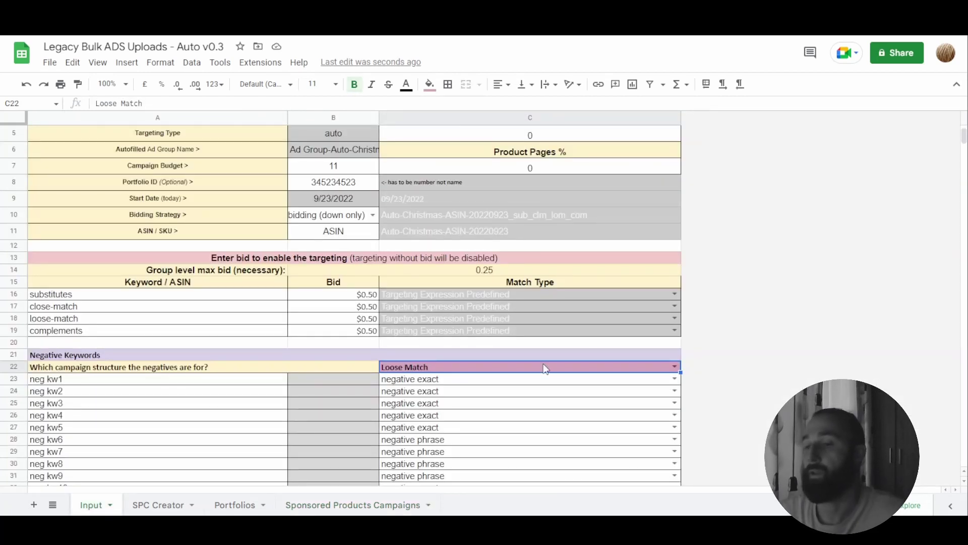
{"action": "scroll", "coordinate": [573, 300], "scroll_direction": "down", "scroll_amount": 2}
{"action": "scroll", "coordinate": [573, 300], "scroll_direction": "up", "scroll_amount": 3}
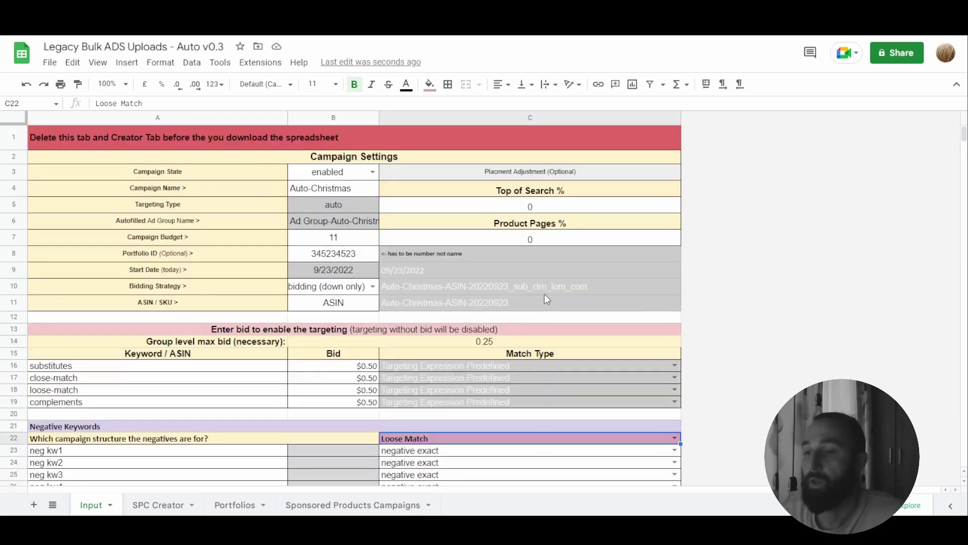
{"action": "left_click", "coordinate": [155, 505]}
{"action": "scroll", "coordinate": [225, 368], "scroll_direction": "up", "scroll_amount": 10}
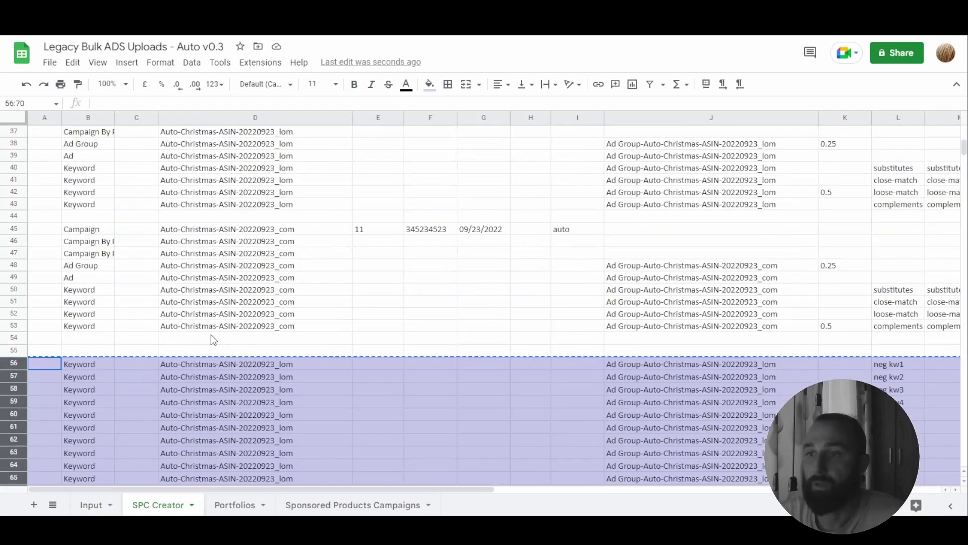
{"action": "scroll", "coordinate": [150, 298], "scroll_direction": "down", "scroll_amount": 2}
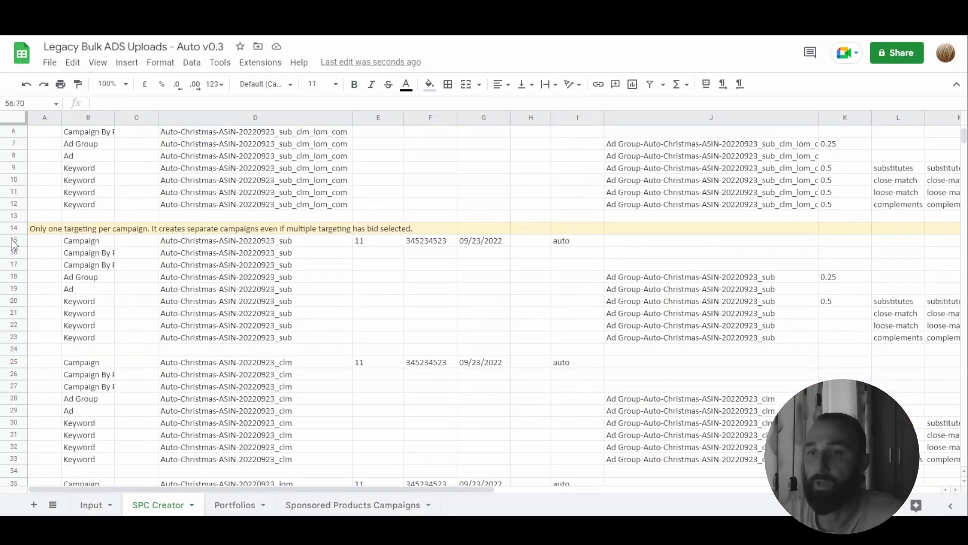
{"action": "left_click_drag", "start_coordinate": [14, 245], "coordinate": [12, 509]}
{"action": "left_click", "coordinate": [212, 359]}
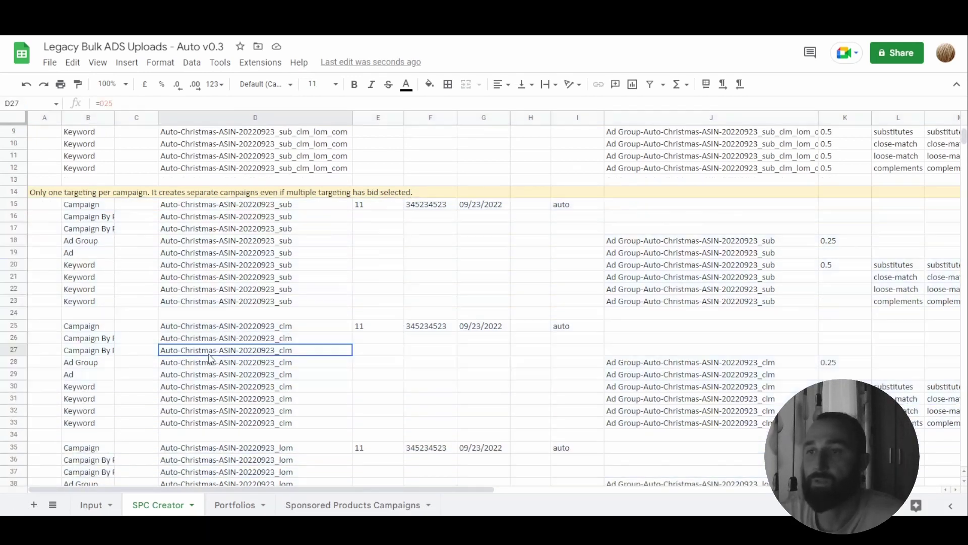
{"action": "scroll", "coordinate": [212, 359], "scroll_direction": "up", "scroll_amount": 3}
{"action": "left_click_drag", "start_coordinate": [14, 168], "coordinate": [14, 265]}
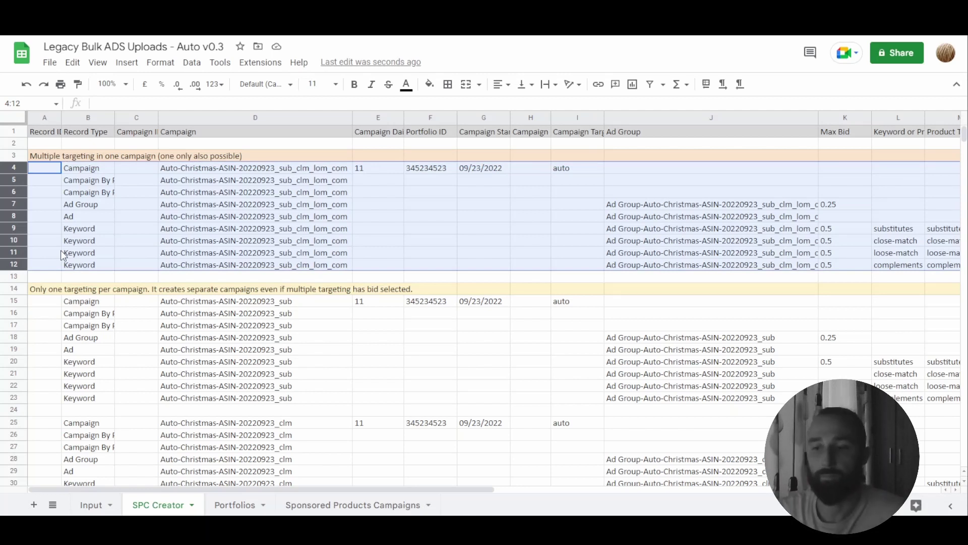
{"action": "left_click", "coordinate": [113, 510]}
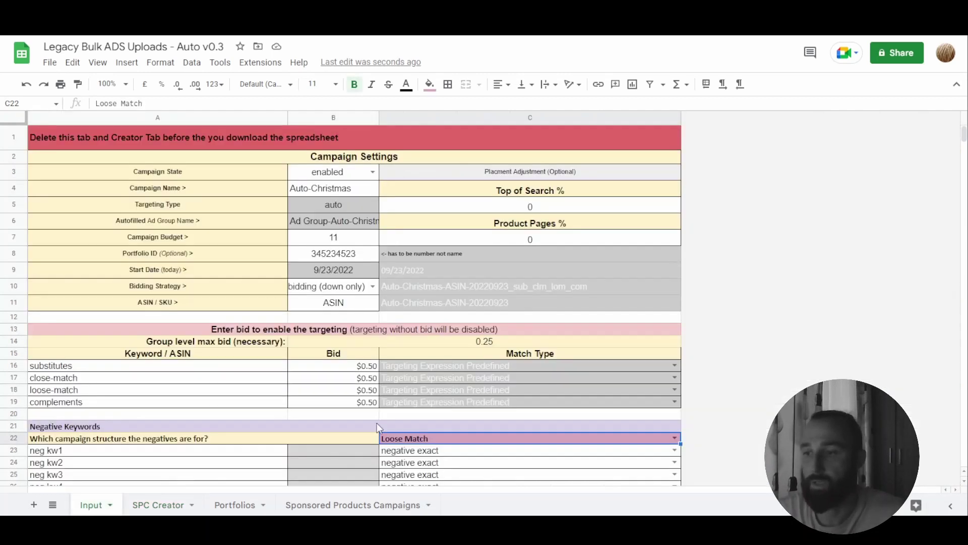
{"action": "left_click", "coordinate": [368, 402]}
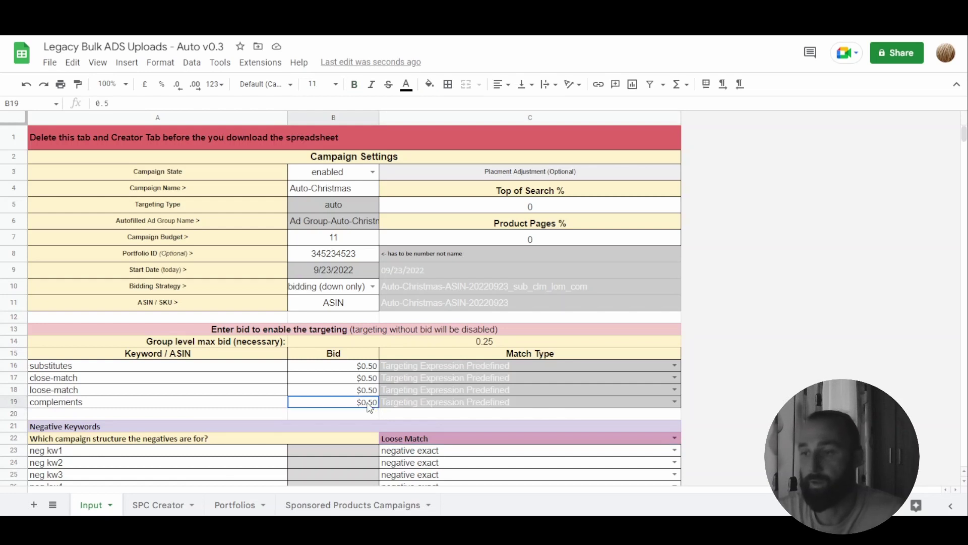
Clear the complements bid in B19 and bring up the regenerated SPC Creator rows.
{"action": "key", "text": "Delete"}
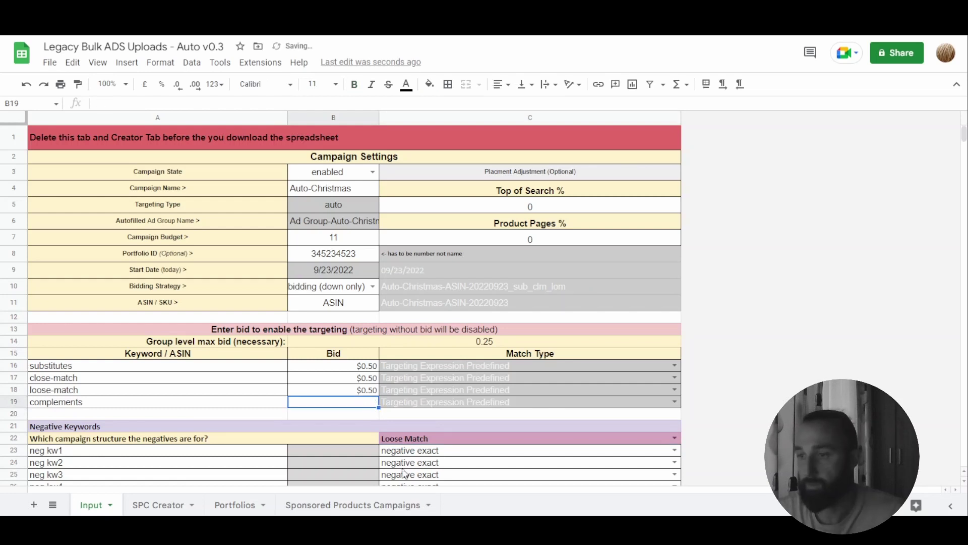
{"action": "left_click", "coordinate": [179, 505]}
{"action": "left_click_drag", "start_coordinate": [455, 488], "coordinate": [732, 489]}
{"action": "left_click_drag", "start_coordinate": [767, 265], "coordinate": [16, 263]}
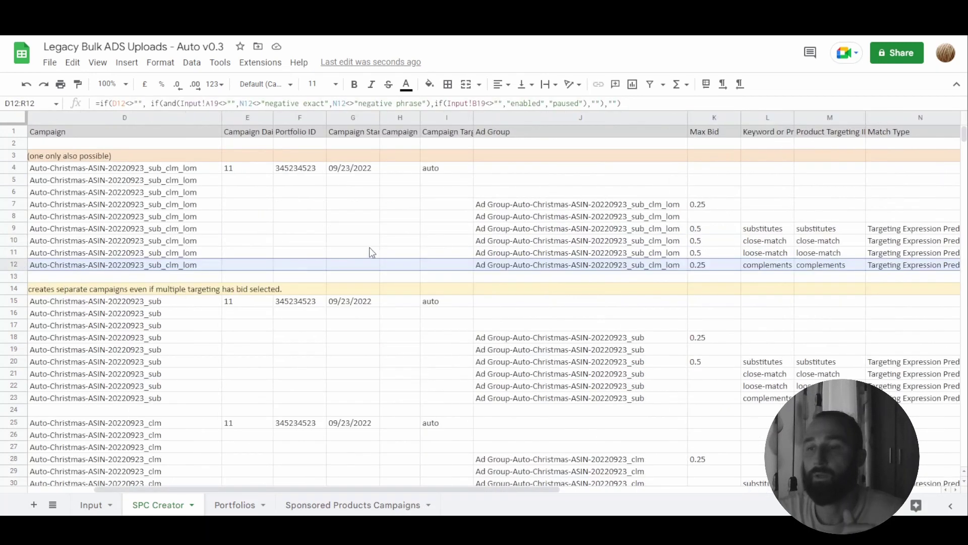
Verify SPC Creator shows Auto-Christmas-ASIN-20220923_sub_clm_lom plus separate sub, clm and lom campaigns.
{"action": "scroll", "coordinate": [165, 259], "scroll_direction": "down", "scroll_amount": 5}
{"action": "scroll", "coordinate": [104, 260], "scroll_direction": "up", "scroll_amount": 2}
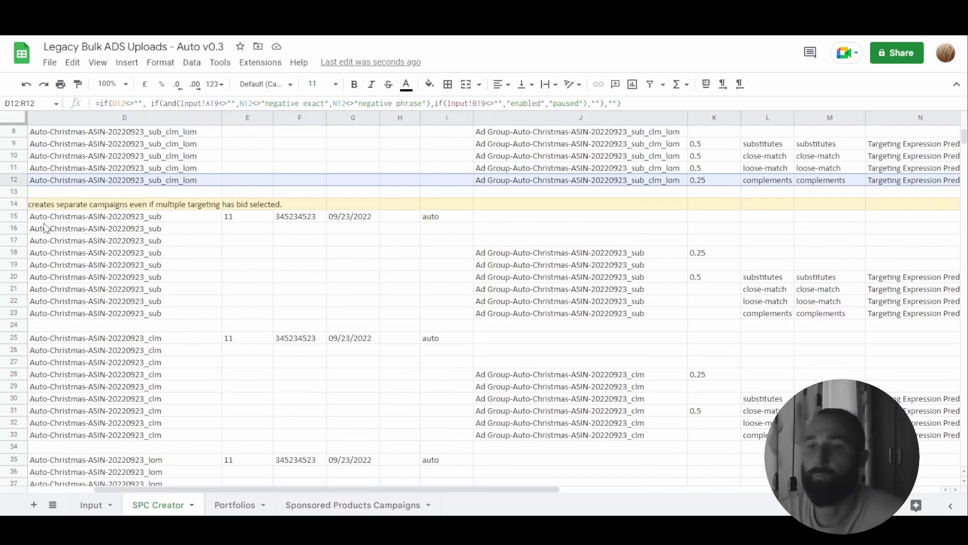
{"action": "left_click_drag", "start_coordinate": [15, 217], "coordinate": [14, 486]}
{"action": "left_click", "coordinate": [255, 278]}
{"action": "scroll", "coordinate": [226, 323], "scroll_direction": "down", "scroll_amount": 5}
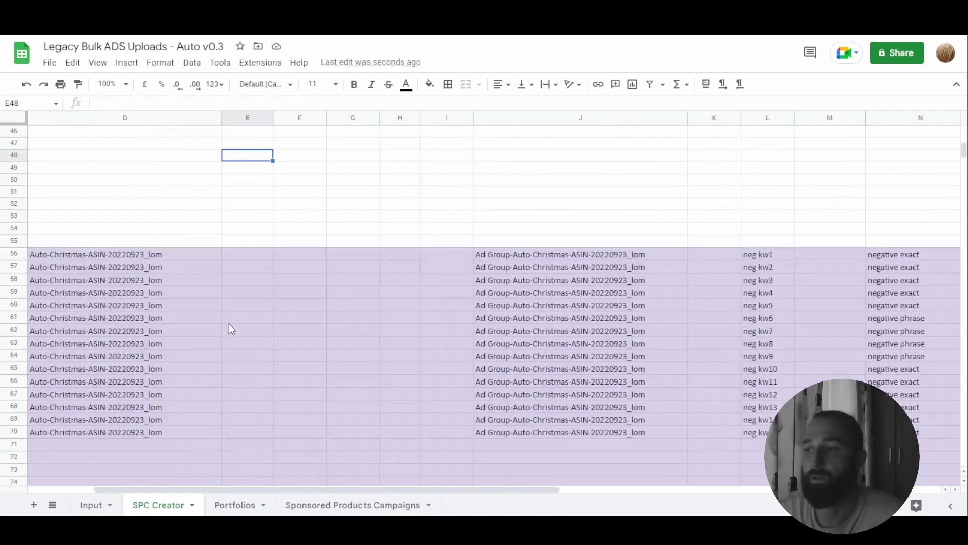
{"action": "scroll", "coordinate": [293, 338], "scroll_direction": "down", "scroll_amount": 2}
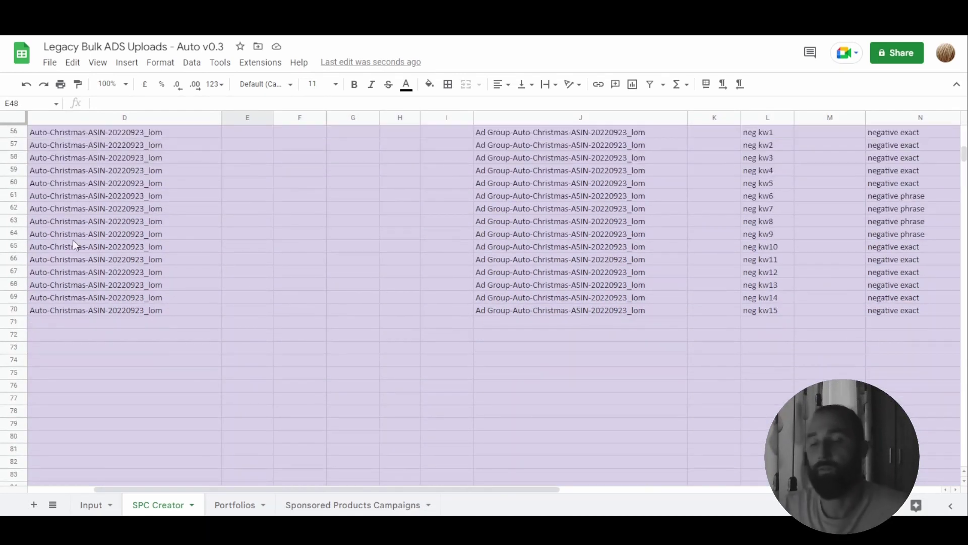
{"action": "scroll", "coordinate": [596, 464], "scroll_direction": "up", "scroll_amount": 14}
{"action": "scroll", "coordinate": [597, 464], "scroll_direction": "up", "scroll_amount": 5}
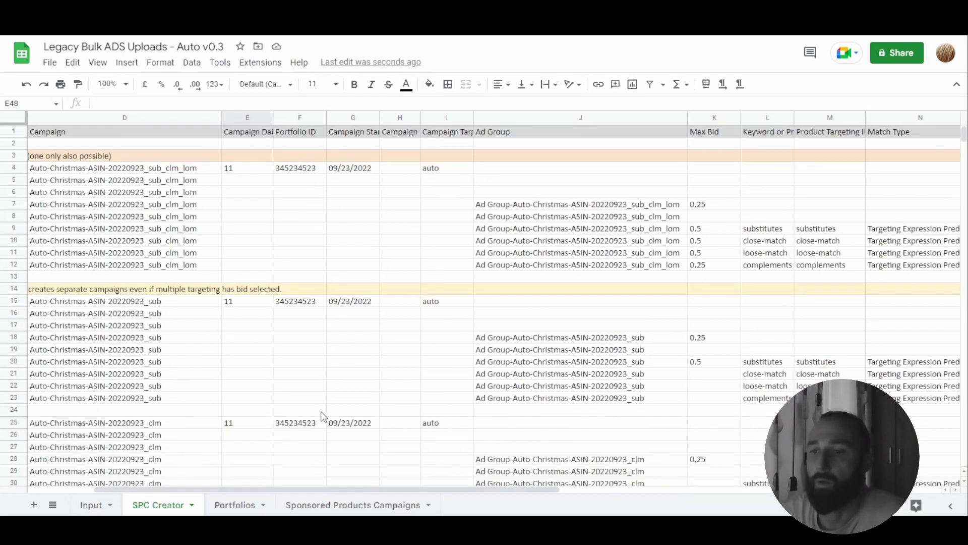
{"action": "left_click_drag", "start_coordinate": [374, 488], "coordinate": [211, 487]}
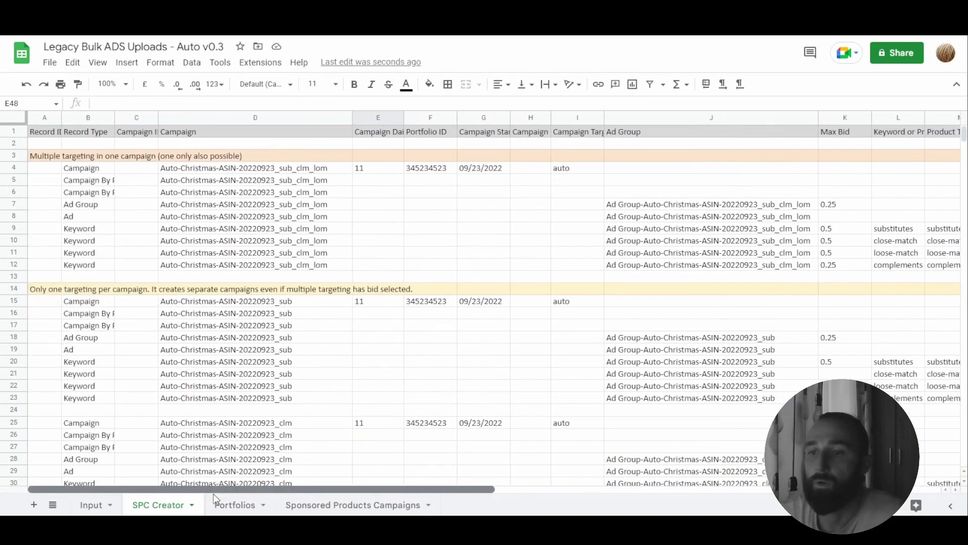
{"action": "left_click", "coordinate": [19, 228]}
{"action": "left_click_drag", "start_coordinate": [17, 241], "coordinate": [17, 264]}
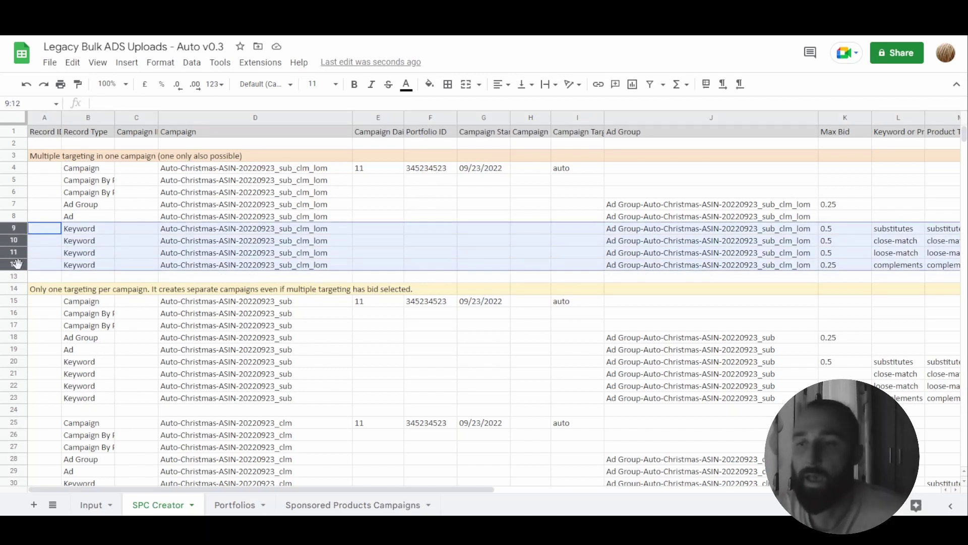